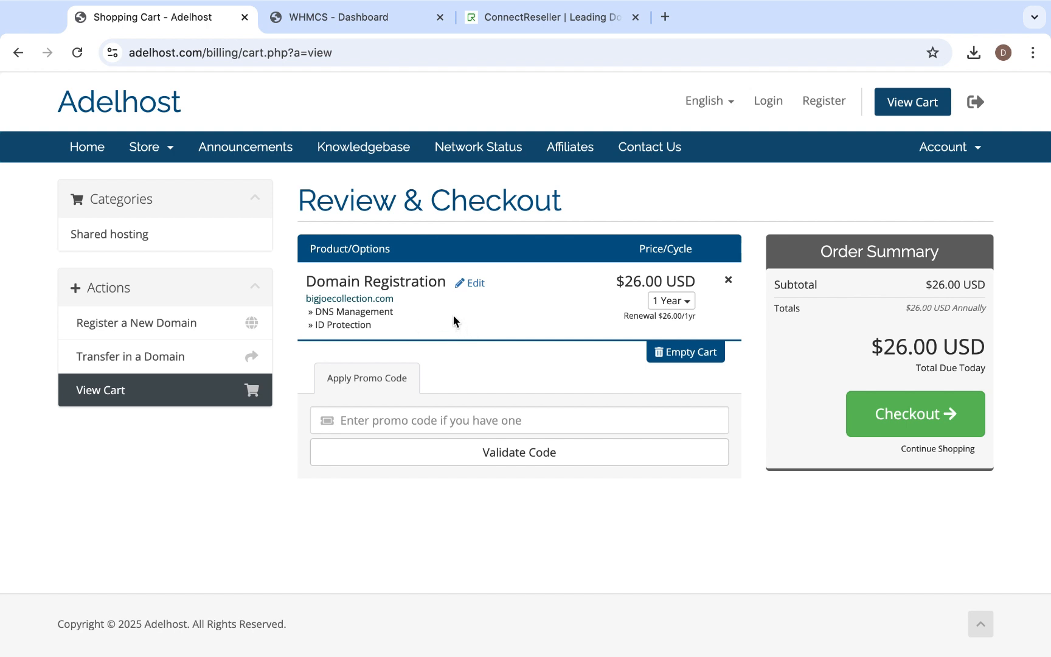
- Switch to the ConnectReseller website and review the latest domain extension promos on its homepage
{"action": "left_click", "coordinate": [561, 24]}
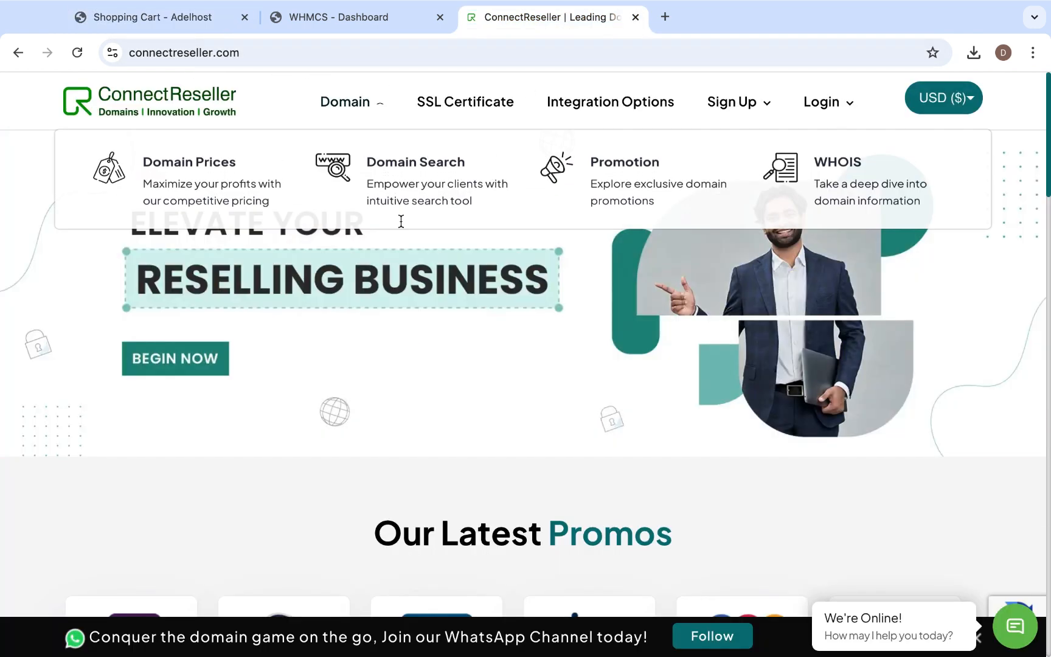
{"action": "scroll", "coordinate": [457, 396], "scroll_direction": "down", "scroll_amount": 3}
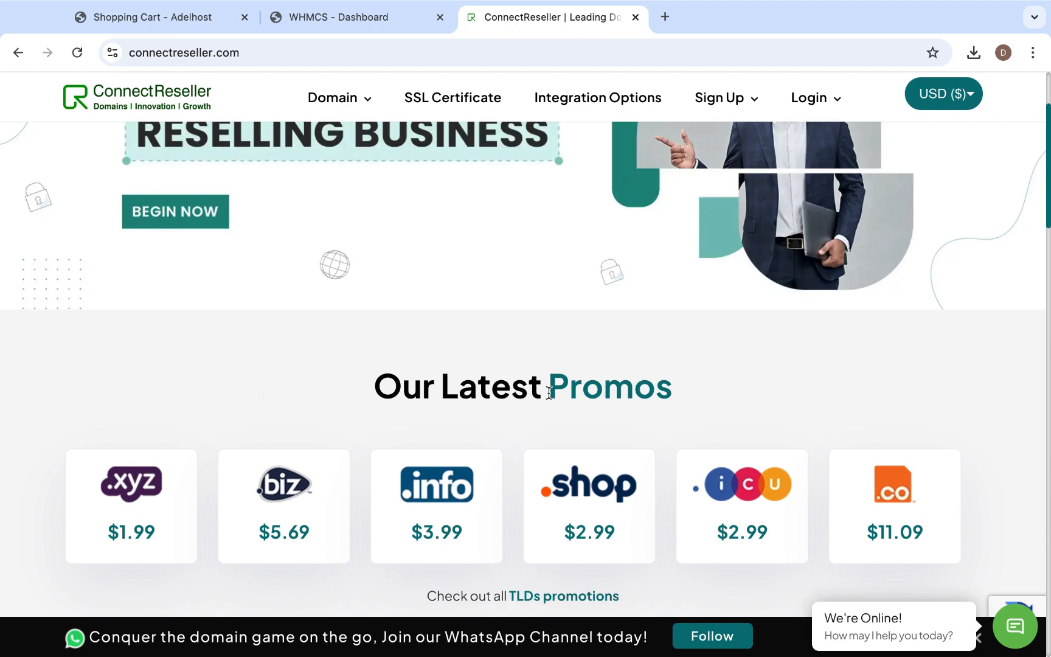
{"action": "scroll", "coordinate": [549, 393], "scroll_direction": "down", "scroll_amount": 1}
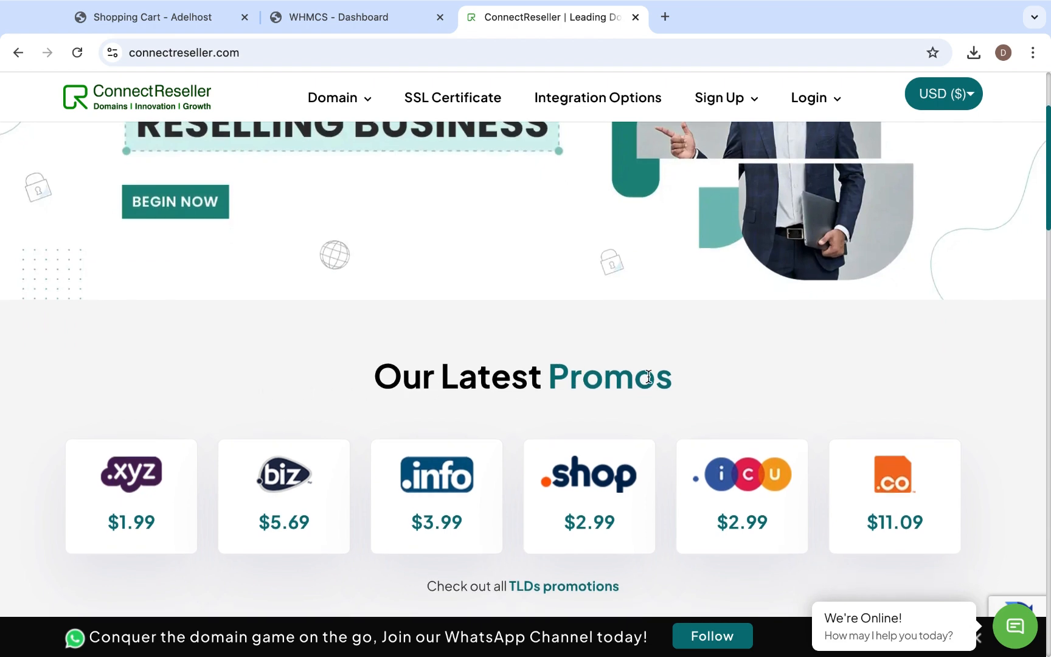
{"action": "scroll", "coordinate": [584, 372], "scroll_direction": "down", "scroll_amount": 3}
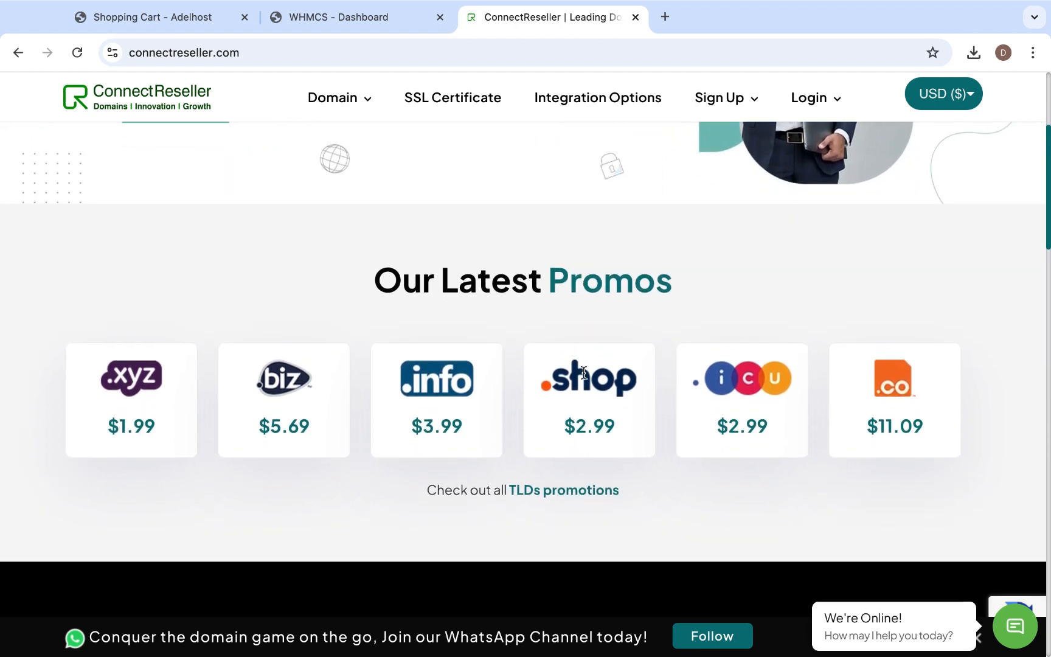
{"action": "scroll", "coordinate": [584, 377], "scroll_direction": "up", "scroll_amount": 2}
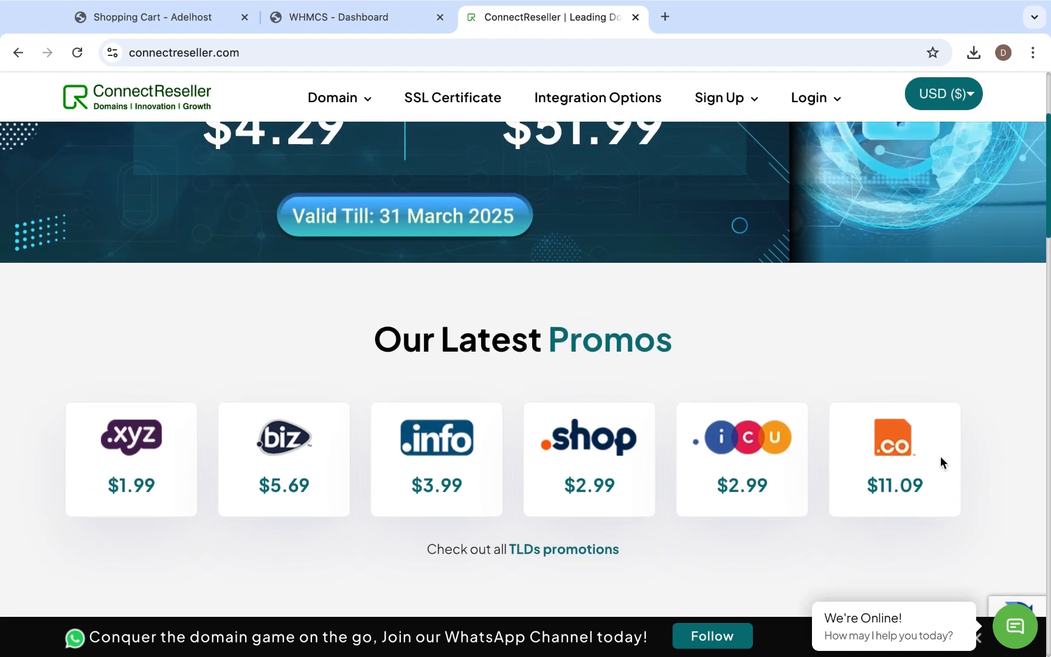
{"action": "scroll", "coordinate": [505, 489], "scroll_direction": "down", "scroll_amount": 2}
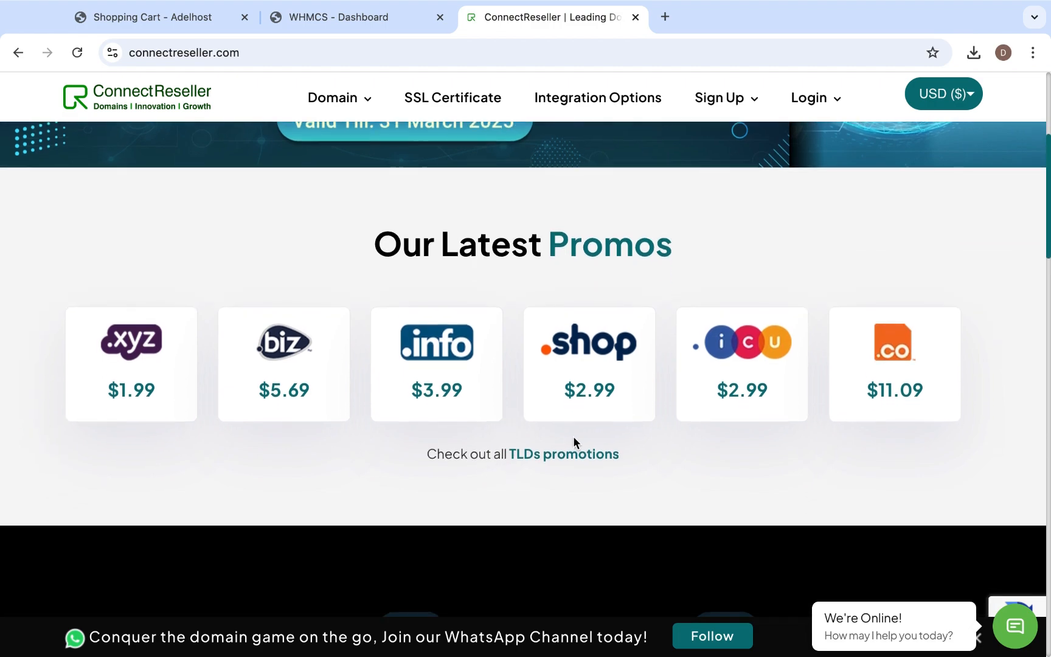
{"action": "scroll", "coordinate": [596, 457], "scroll_direction": "down", "scroll_amount": 3}
{"action": "scroll", "coordinate": [593, 462], "scroll_direction": "up", "scroll_amount": 8}
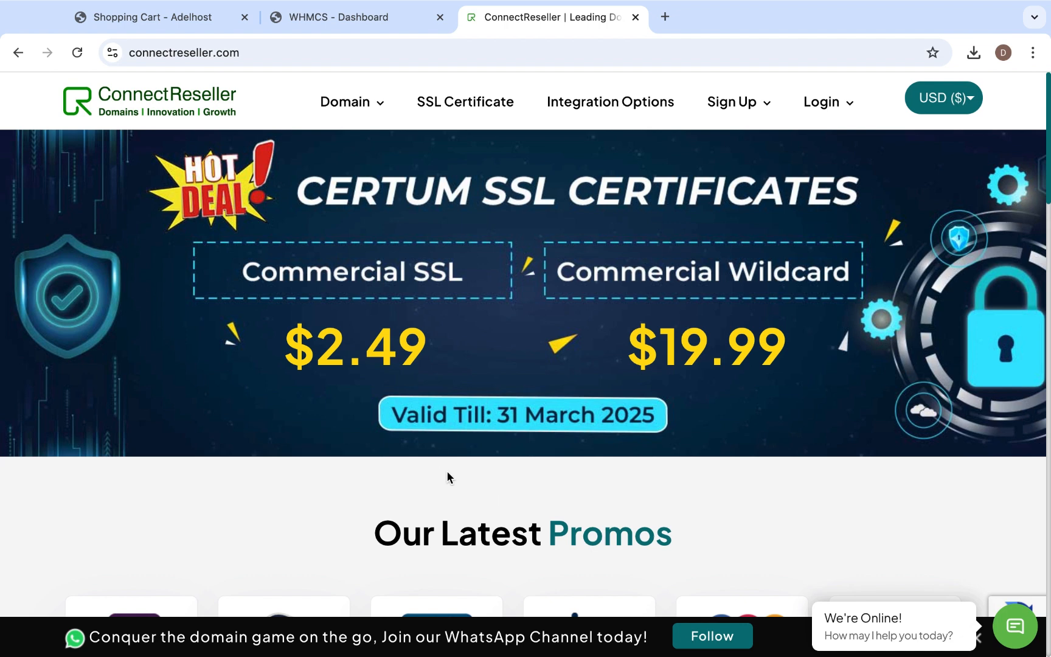
- Switch to the WHMCS admin area, search the system settings for "domai" and open the Domain Registrars configuration
{"action": "left_click", "coordinate": [356, 24]}
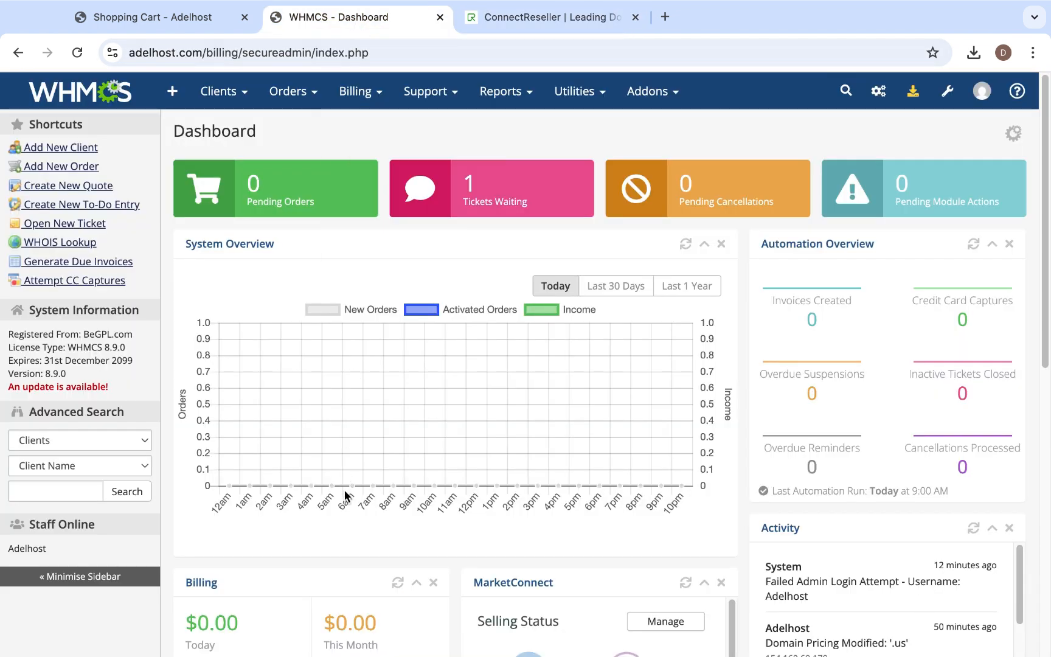
{"action": "left_click", "coordinate": [947, 91]}
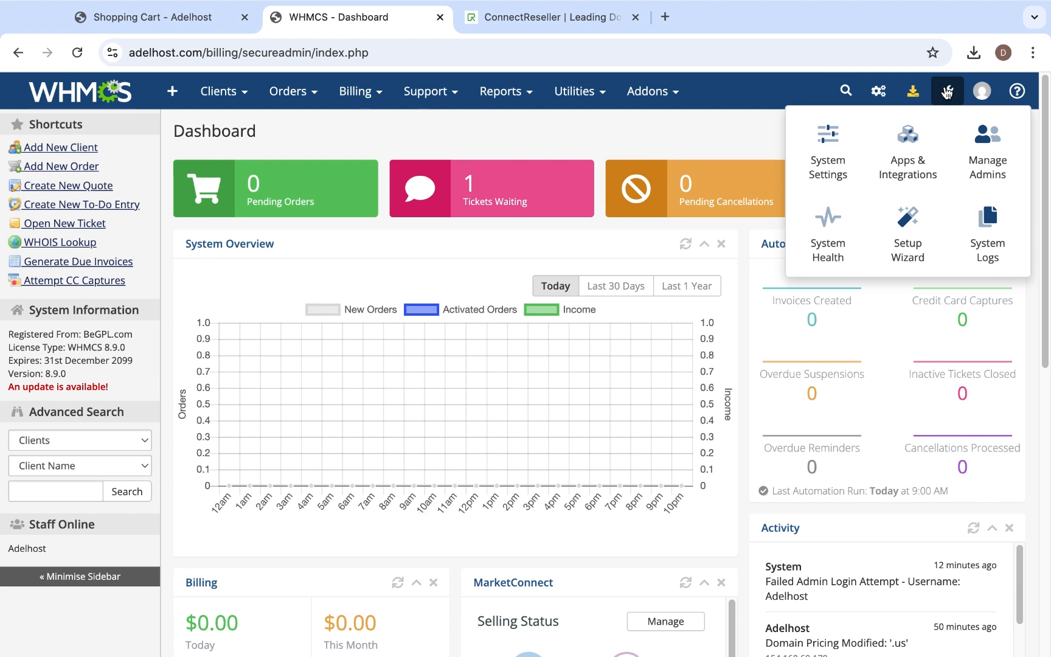
{"action": "left_click", "coordinate": [839, 173]}
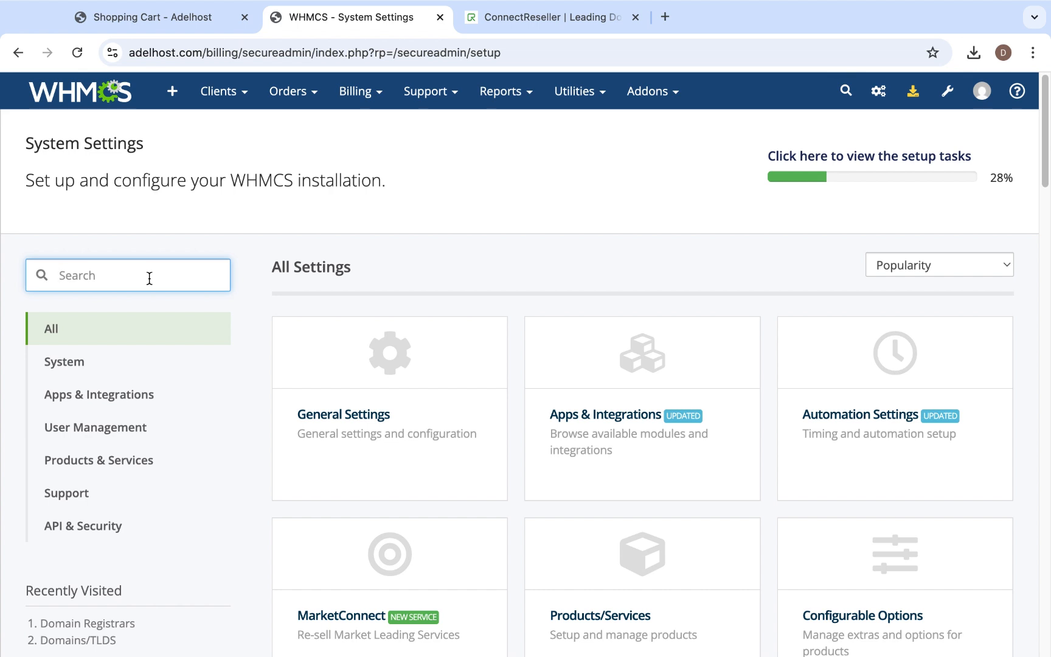
{"action": "type", "text": "domai"}
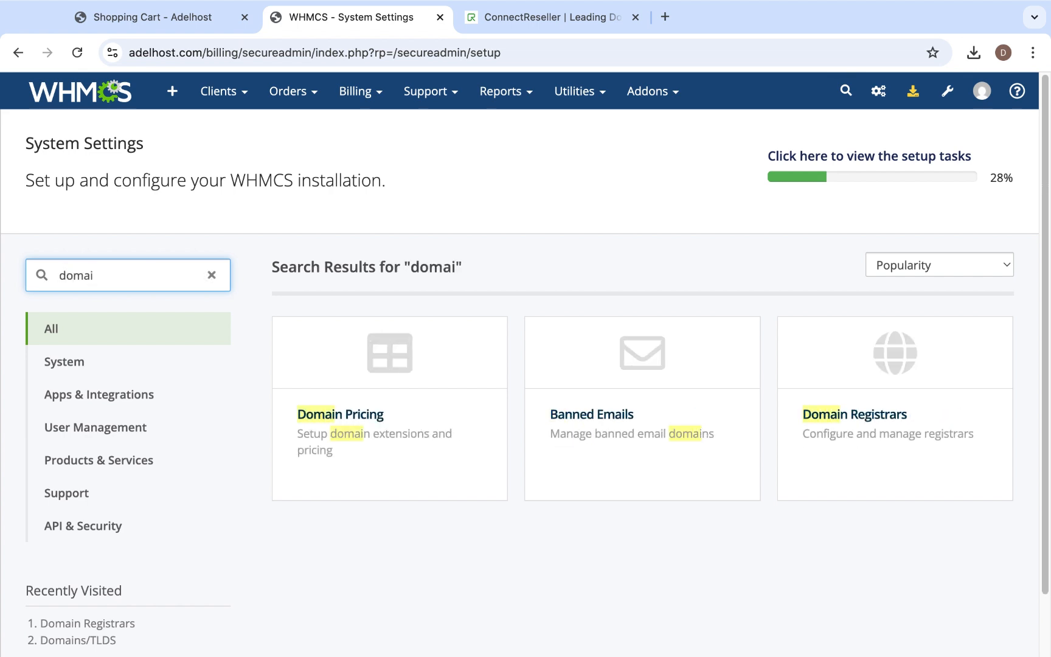
{"action": "left_click", "coordinate": [863, 422]}
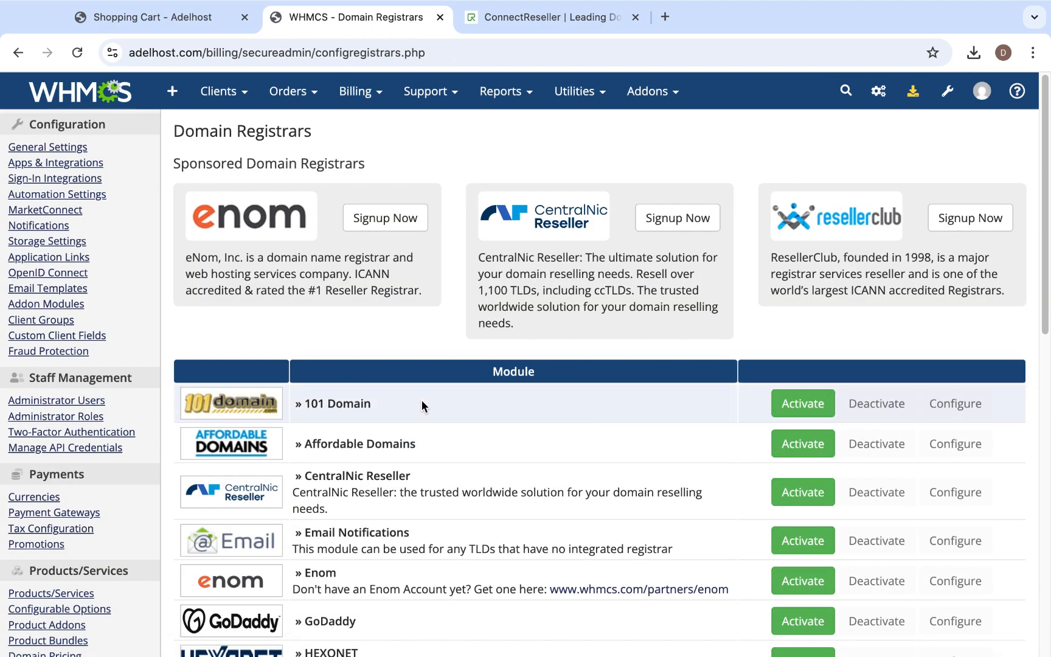
- Look through the available registrar modules for ConnectReseller and activate the Webnic module
{"action": "scroll", "coordinate": [438, 406], "scroll_direction": "down", "scroll_amount": 8}
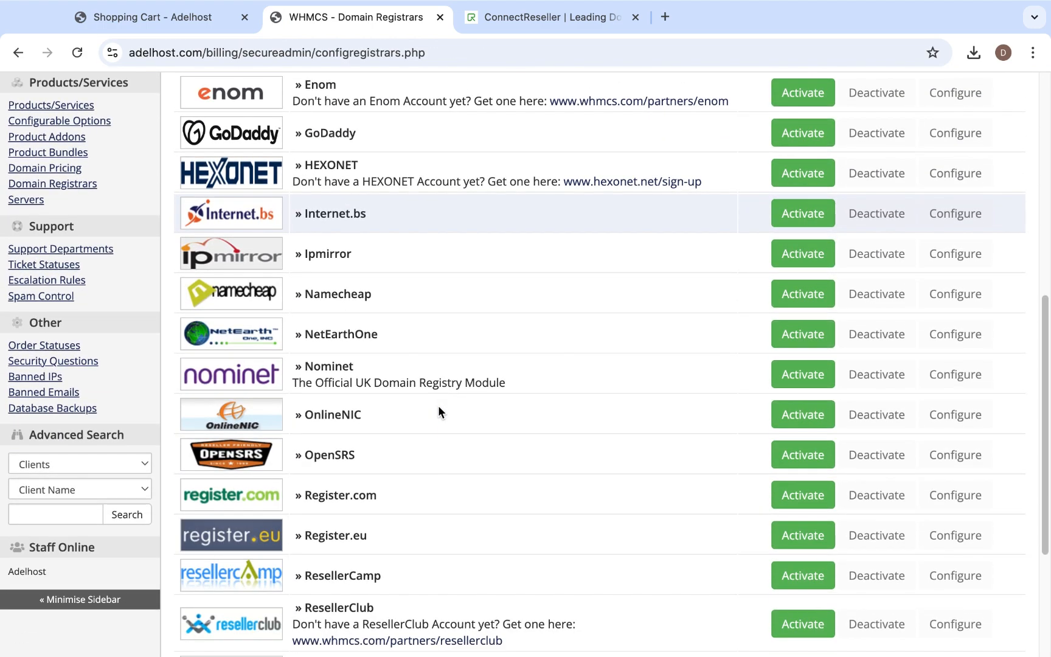
{"action": "scroll", "coordinate": [438, 405], "scroll_direction": "down", "scroll_amount": 4}
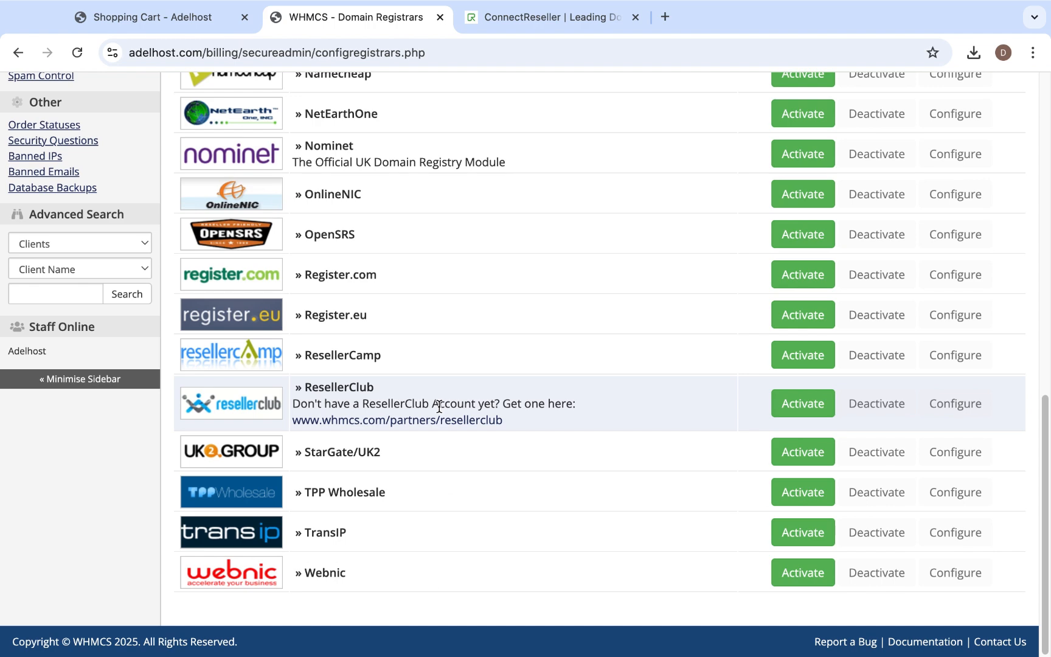
{"action": "scroll", "coordinate": [438, 406], "scroll_direction": "up", "scroll_amount": 7}
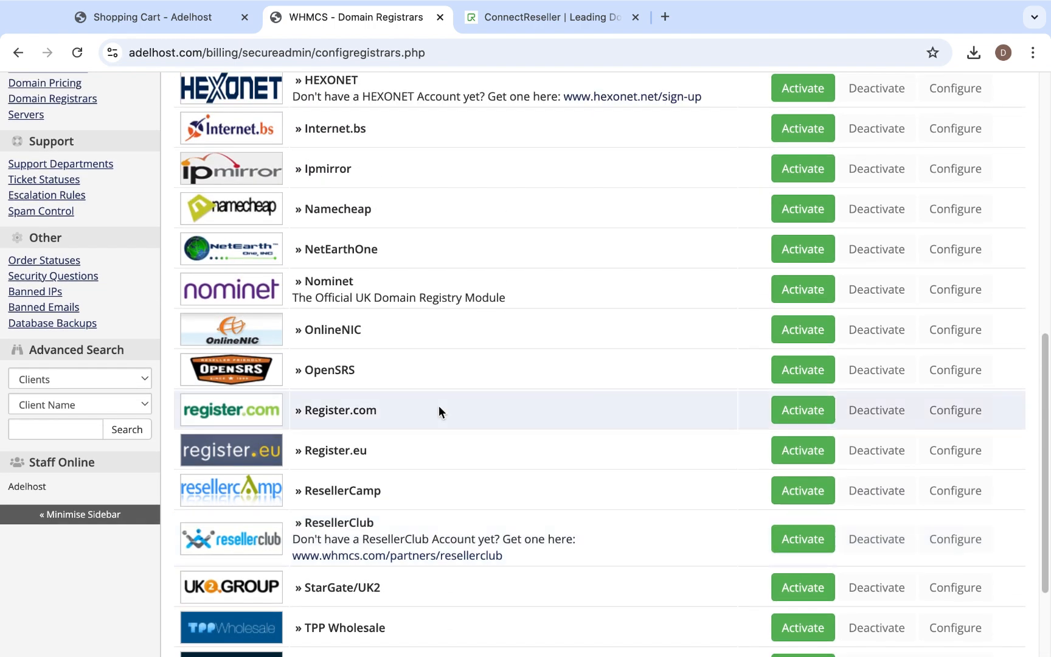
{"action": "scroll", "coordinate": [437, 404], "scroll_direction": "up", "scroll_amount": 2}
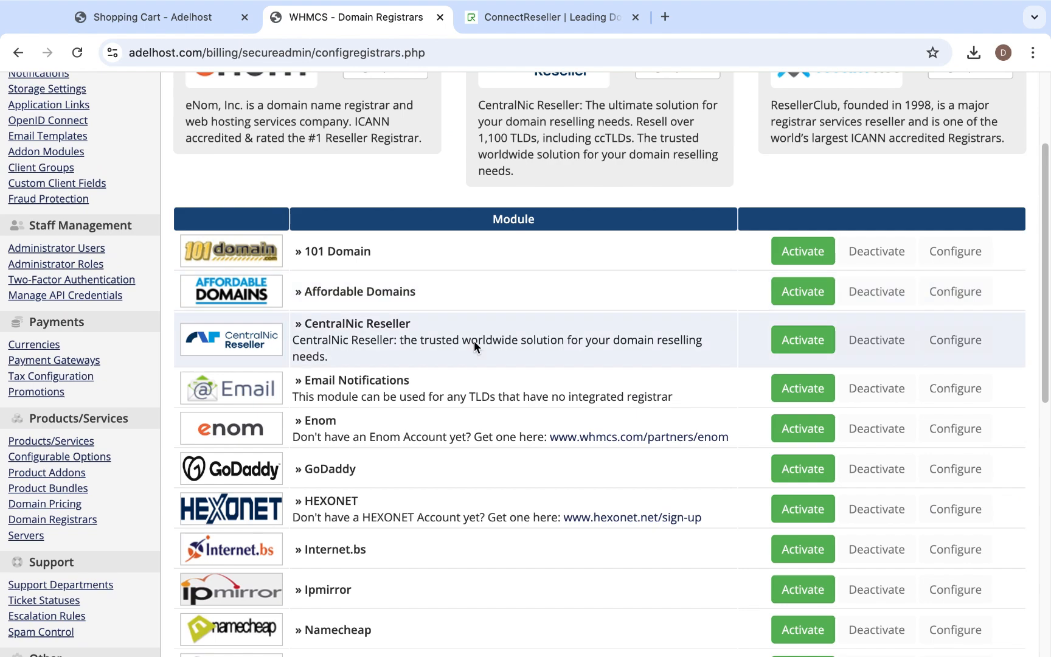
{"action": "scroll", "coordinate": [503, 458], "scroll_direction": "down", "scroll_amount": 7}
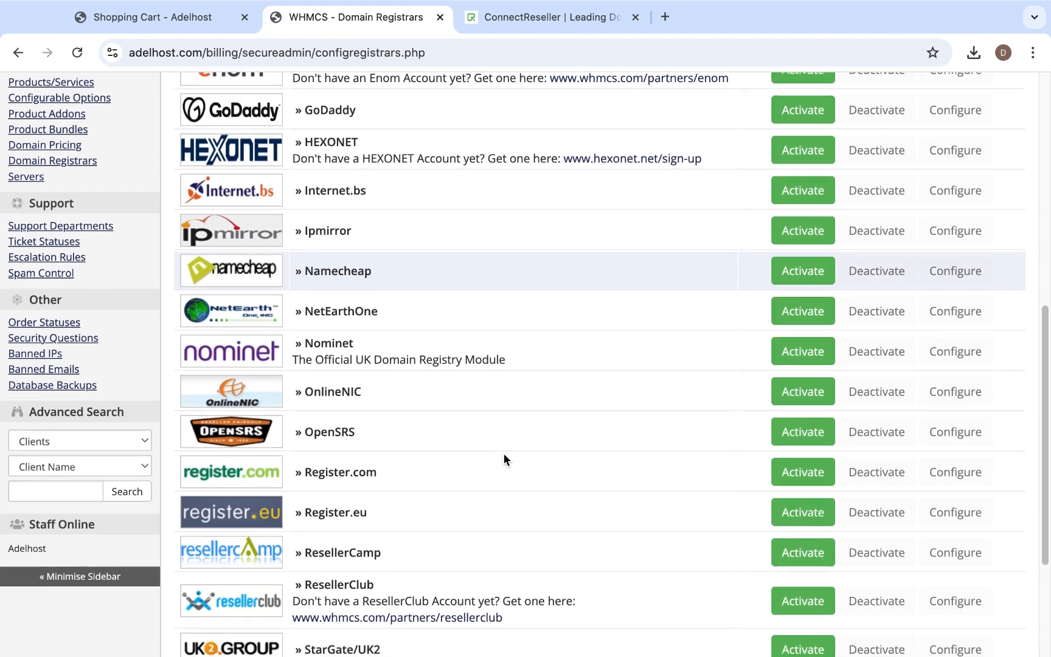
{"action": "scroll", "coordinate": [504, 458], "scroll_direction": "down", "scroll_amount": 3}
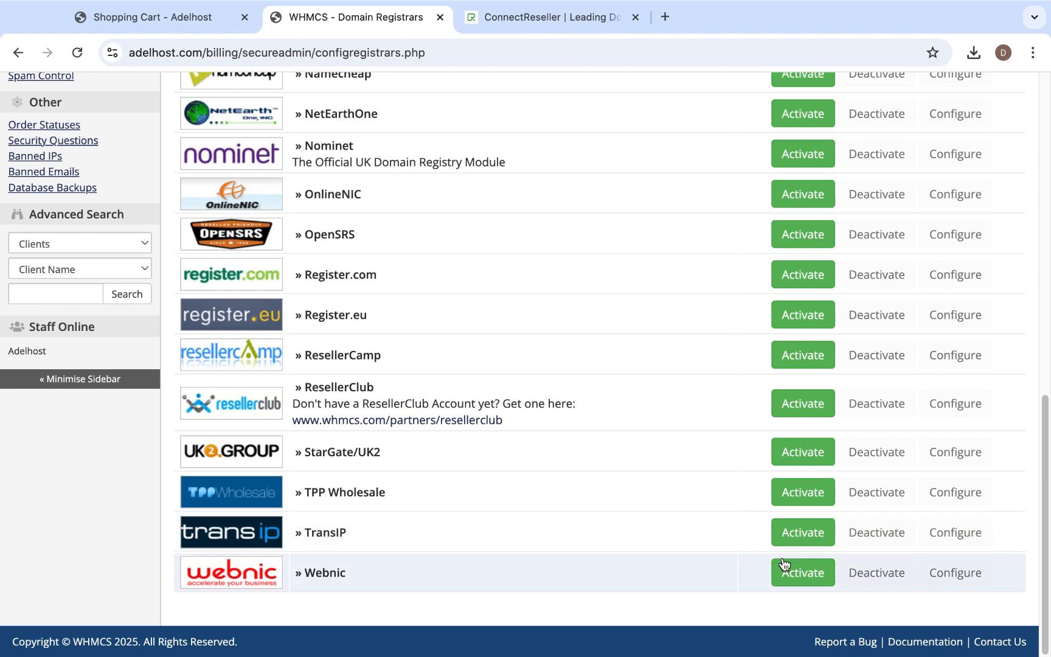
{"action": "left_click", "coordinate": [799, 570]}
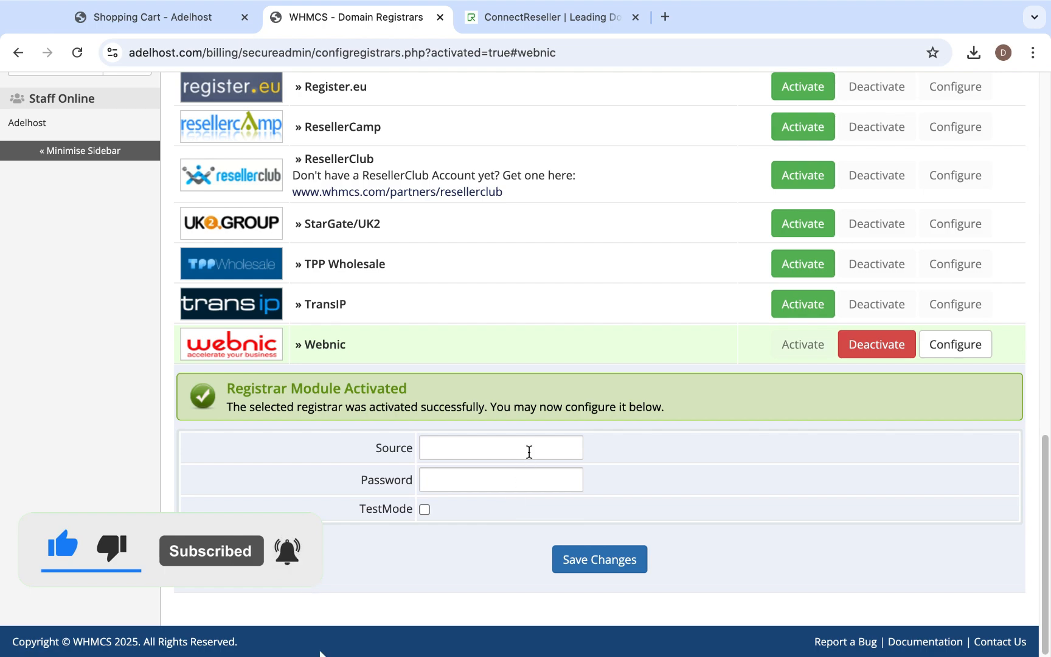
{"action": "scroll", "coordinate": [570, 450], "scroll_direction": "up", "scroll_amount": 10}
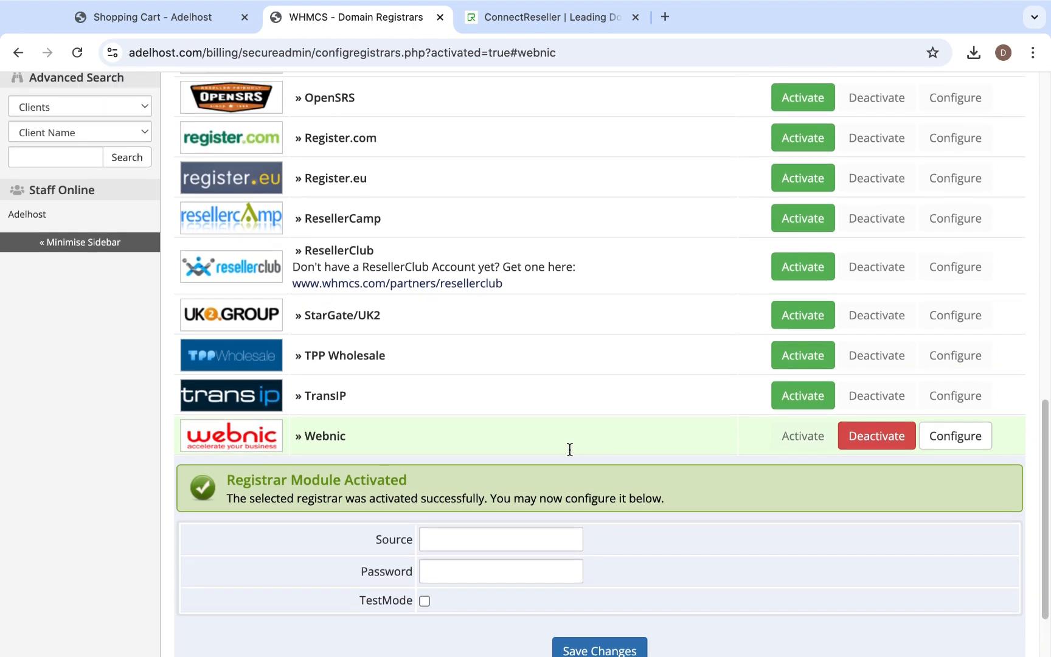
{"action": "scroll", "coordinate": [571, 453], "scroll_direction": "up", "scroll_amount": 5}
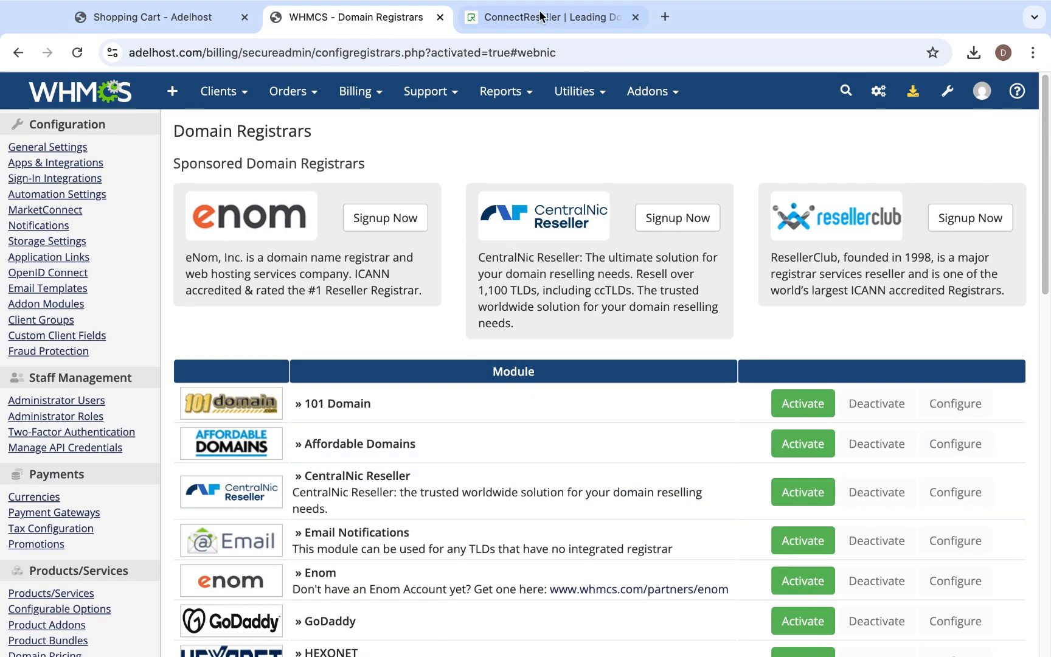
- Return to the ConnectReseller website and open its WHMCS integration option
{"action": "left_click", "coordinate": [541, 18]}
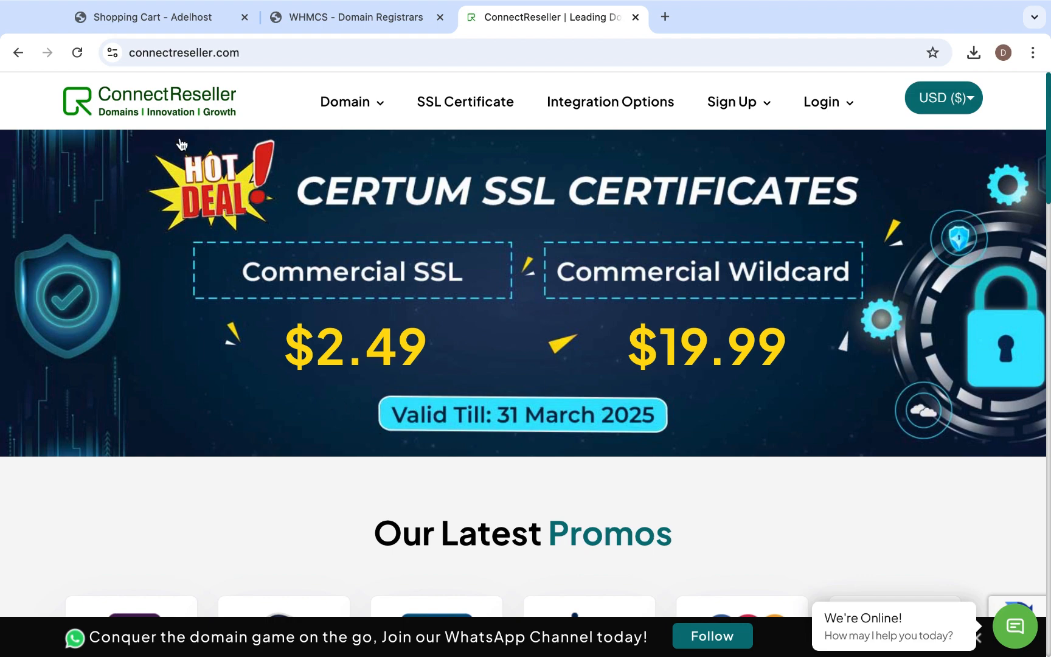
{"action": "scroll", "coordinate": [497, 438], "scroll_direction": "down", "scroll_amount": 10}
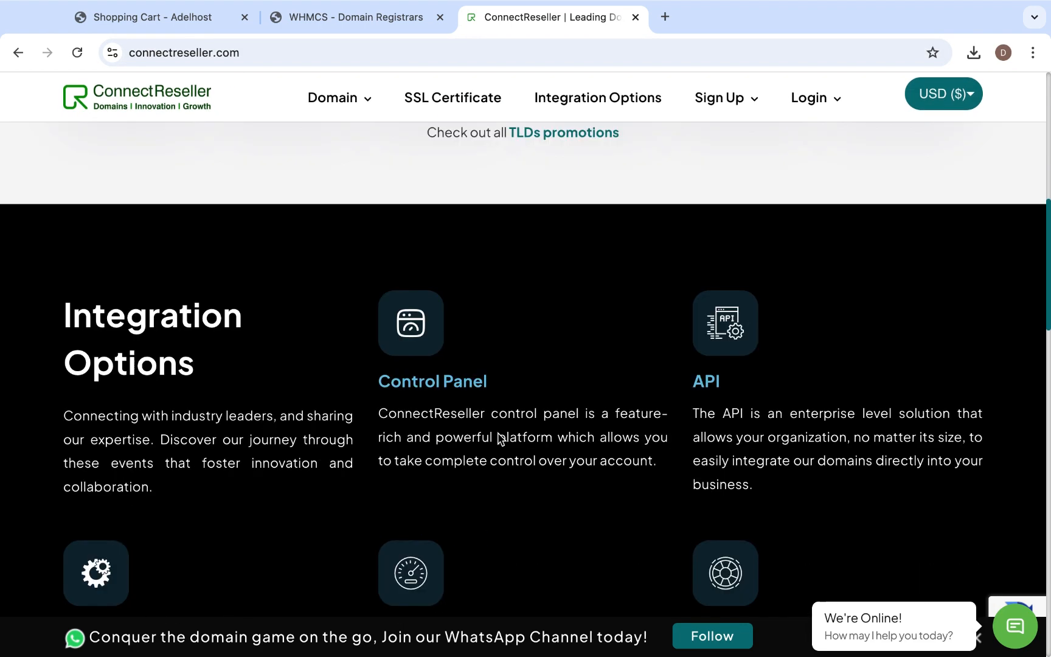
{"action": "scroll", "coordinate": [498, 438], "scroll_direction": "down", "scroll_amount": 2}
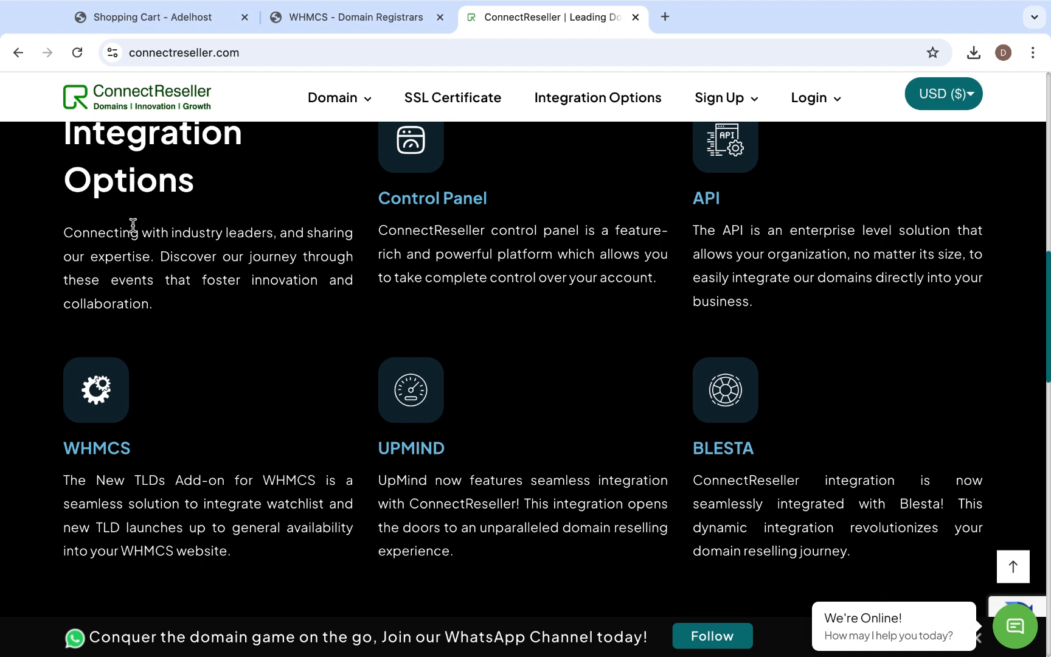
{"action": "left_click", "coordinate": [108, 450]}
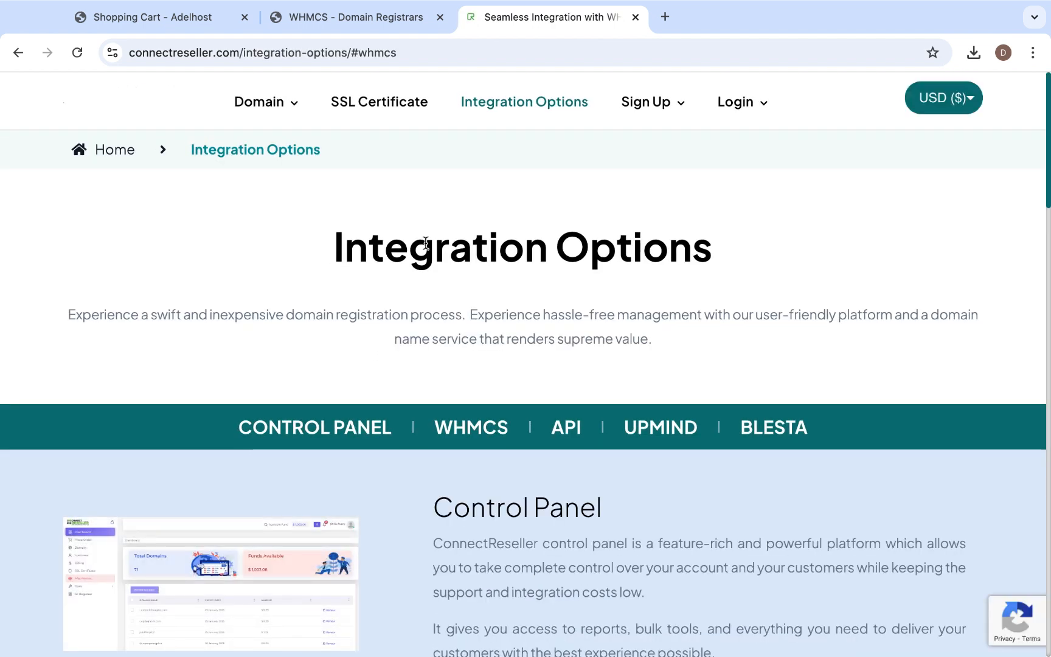
- Review the Integration Options page, covering the sections from Control Panel and WHMCS through Blesta
{"action": "scroll", "coordinate": [595, 243], "scroll_direction": "down", "scroll_amount": 11}
{"action": "scroll", "coordinate": [595, 366], "scroll_direction": "up", "scroll_amount": 7}
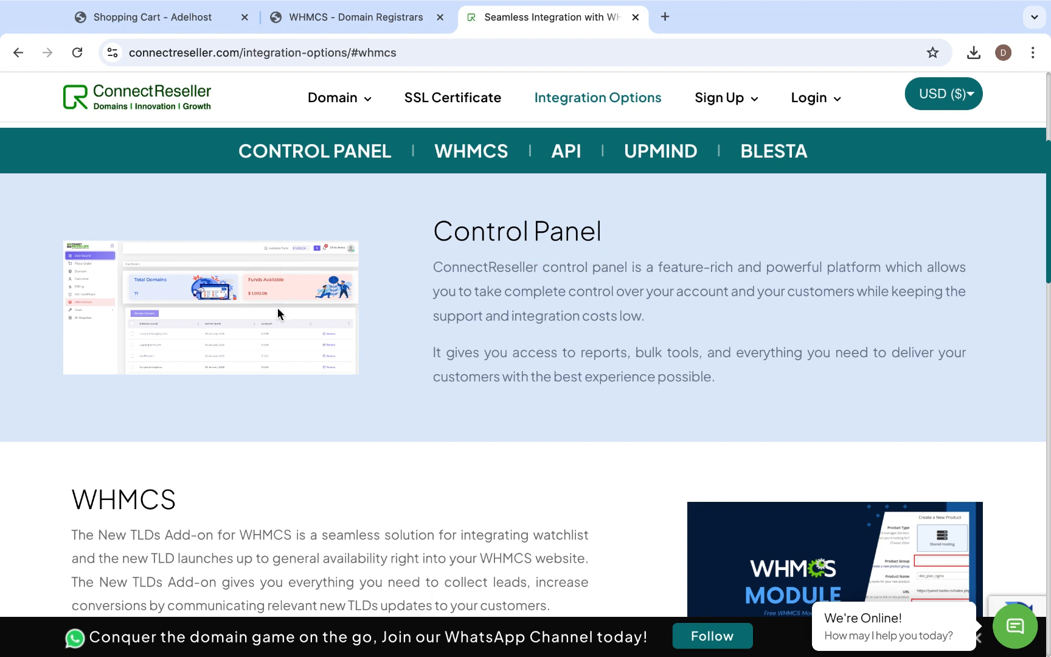
{"action": "scroll", "coordinate": [352, 374], "scroll_direction": "down", "scroll_amount": 5}
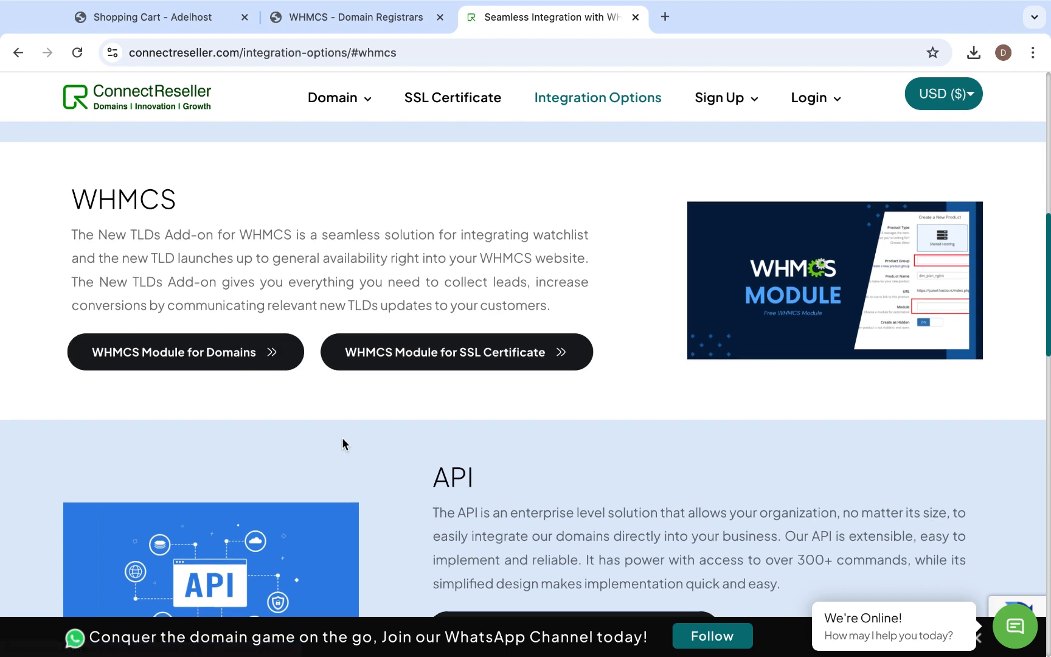
{"action": "scroll", "coordinate": [342, 438], "scroll_direction": "down", "scroll_amount": 5}
{"action": "scroll", "coordinate": [342, 437], "scroll_direction": "down", "scroll_amount": 10}
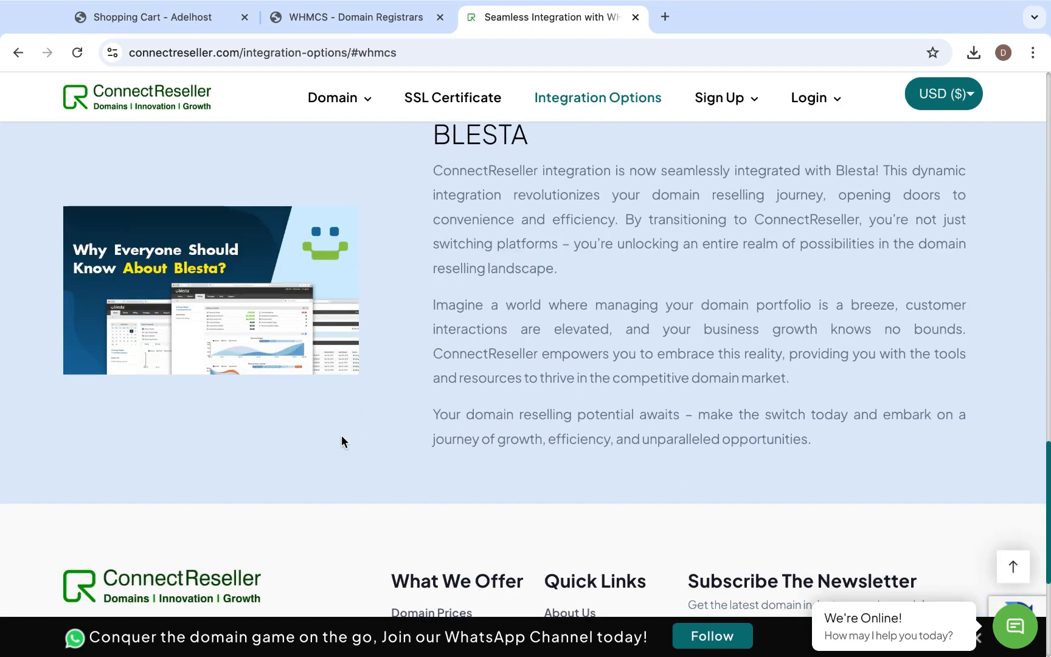
{"action": "scroll", "coordinate": [342, 436], "scroll_direction": "down", "scroll_amount": 3}
{"action": "scroll", "coordinate": [342, 435], "scroll_direction": "up", "scroll_amount": 9}
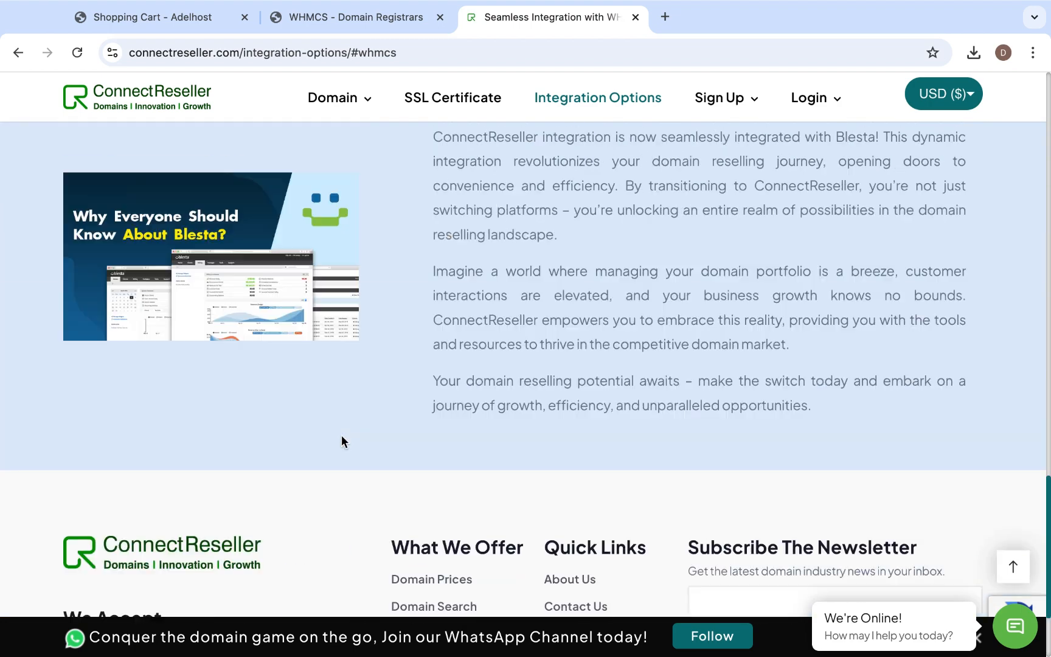
{"action": "scroll", "coordinate": [342, 436], "scroll_direction": "up", "scroll_amount": 12}
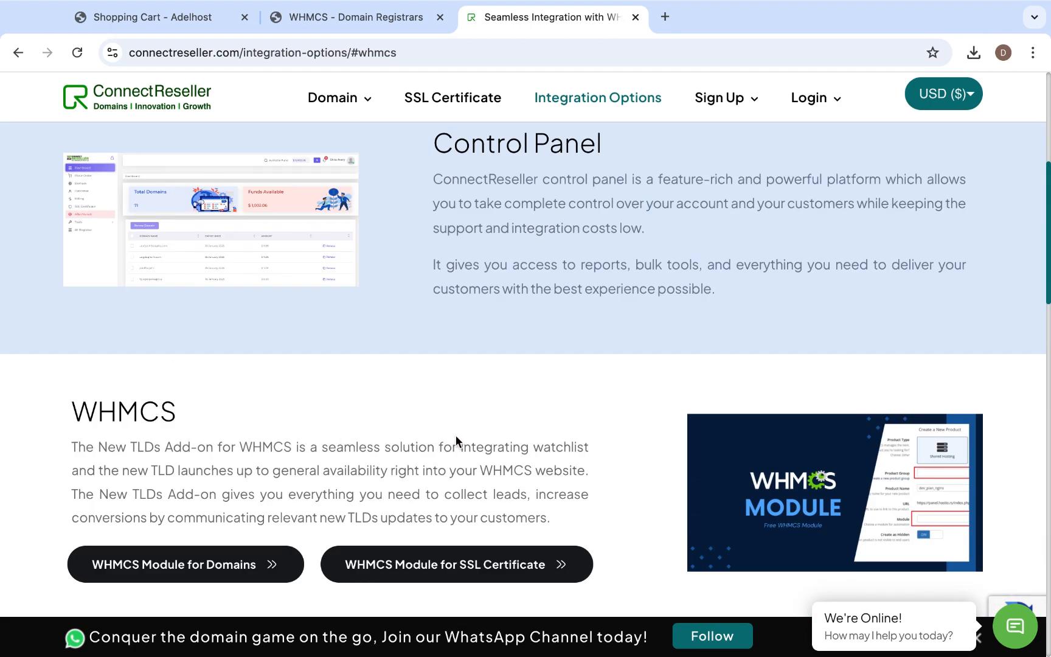
- Open the WHMCS Module for Domains from the WHMCS section of the integration page
{"action": "scroll", "coordinate": [456, 436], "scroll_direction": "up", "scroll_amount": 1}
{"action": "scroll", "coordinate": [456, 436], "scroll_direction": "down", "scroll_amount": 1}
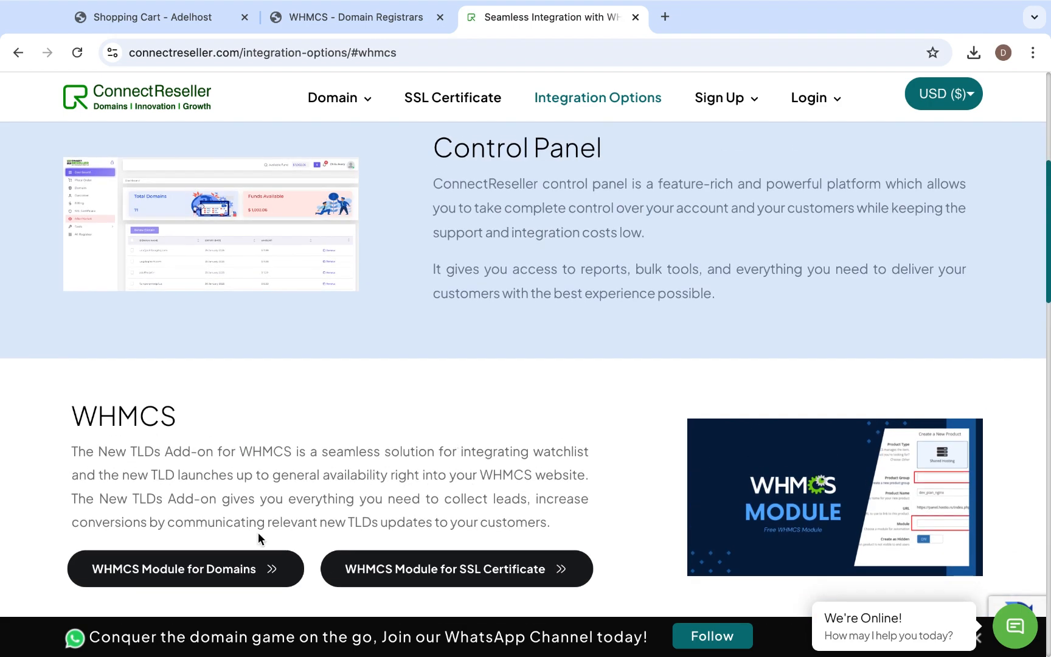
{"action": "left_click", "coordinate": [255, 570]}
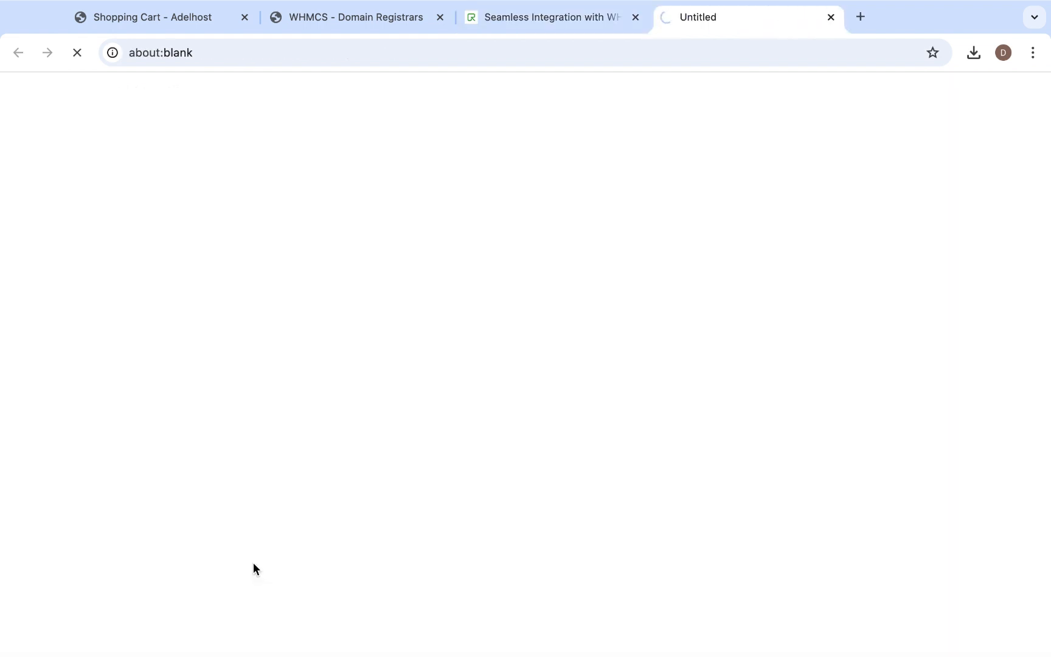
- Read the ConnectReseller plugin's marketplace description, including its prerequisites, installation and configuration instructions
{"action": "scroll", "coordinate": [455, 432], "scroll_direction": "down", "scroll_amount": 5}
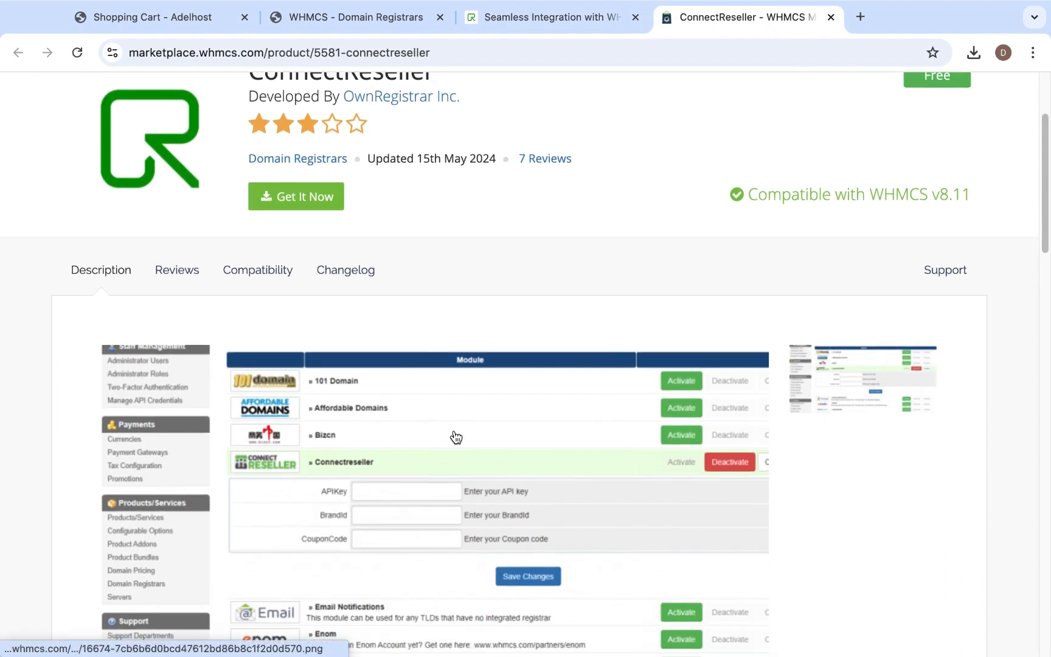
{"action": "scroll", "coordinate": [455, 437], "scroll_direction": "down", "scroll_amount": 13}
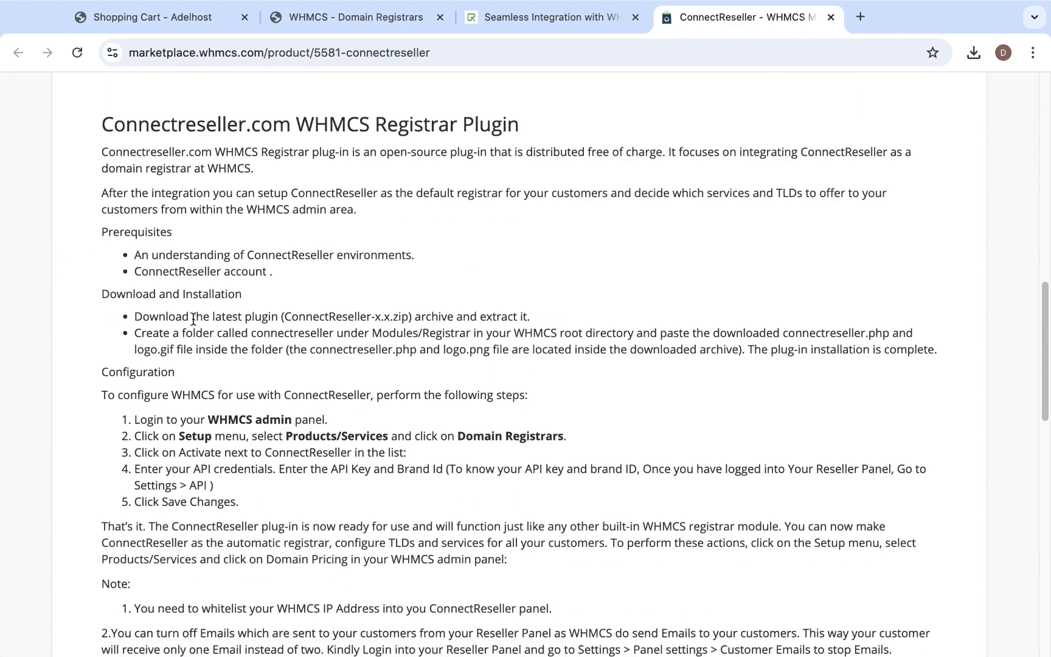
{"action": "scroll", "coordinate": [394, 508], "scroll_direction": "down", "scroll_amount": 6}
{"action": "scroll", "coordinate": [432, 478], "scroll_direction": "up", "scroll_amount": 6}
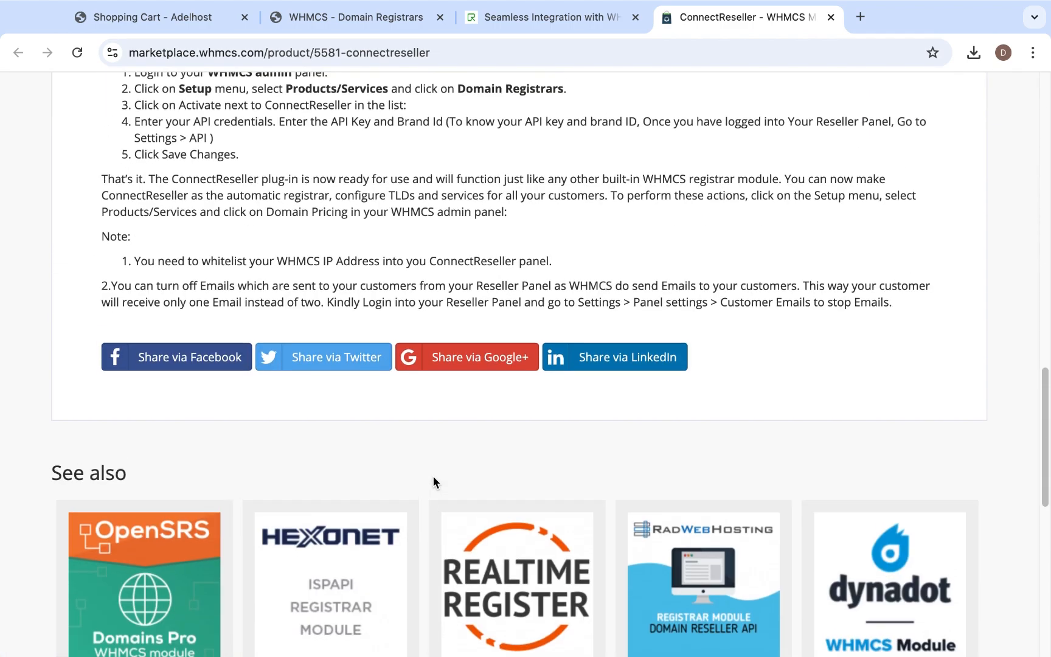
- Download the ConnectReseller module archive connectreseller-2.3.2.zip from its WHMCS Marketplace page
{"action": "scroll", "coordinate": [455, 455], "scroll_direction": "up", "scroll_amount": 3}
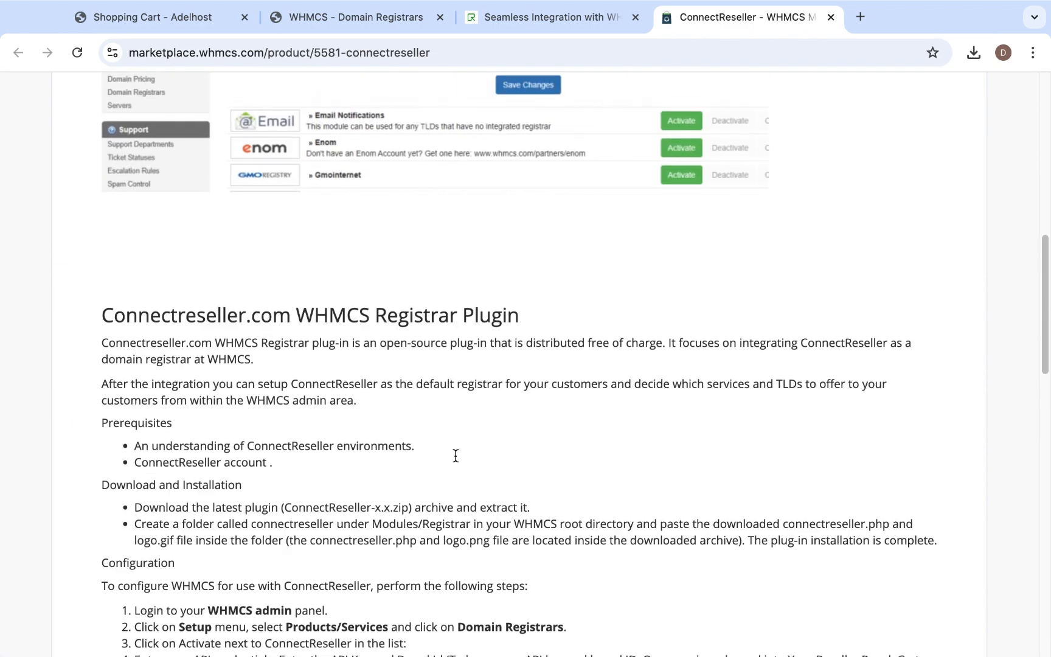
{"action": "scroll", "coordinate": [512, 502], "scroll_direction": "up", "scroll_amount": 9}
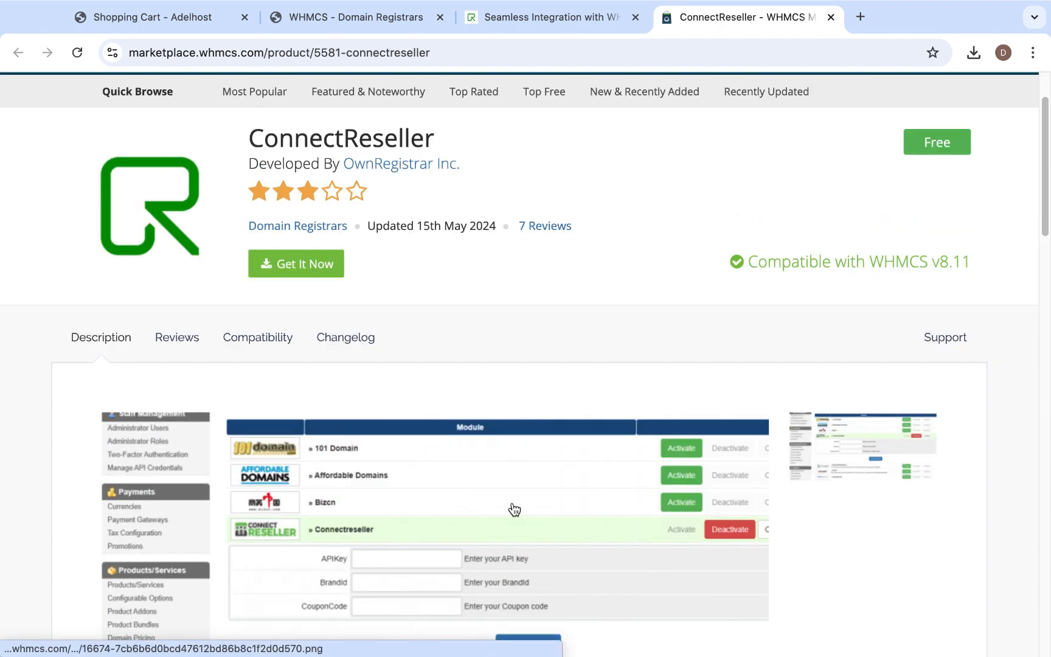
{"action": "scroll", "coordinate": [514, 509], "scroll_direction": "up", "scroll_amount": 2}
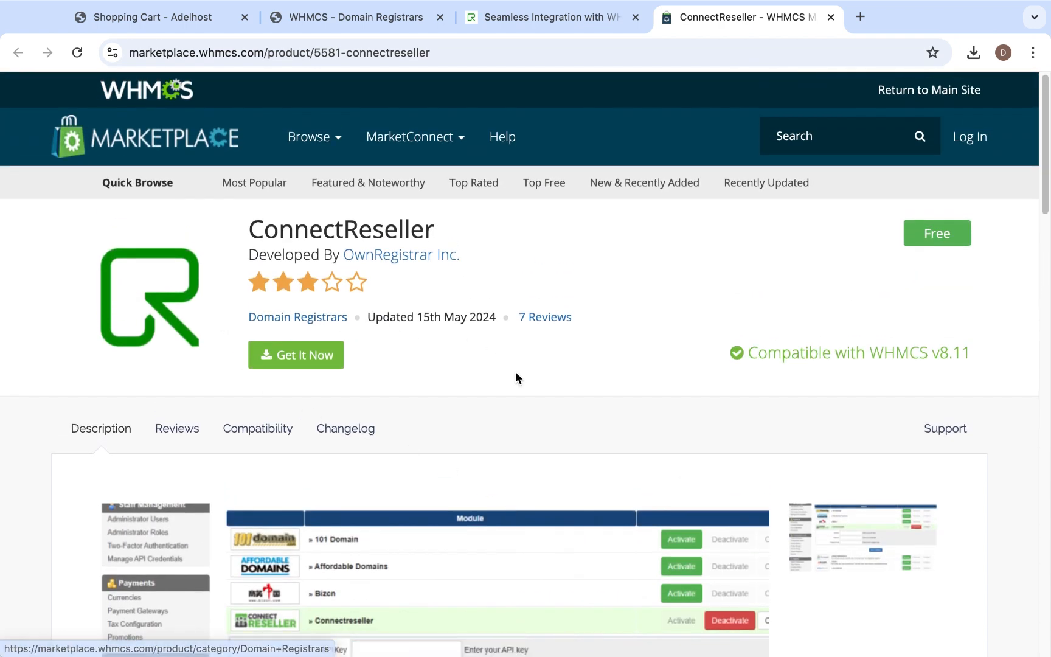
{"action": "left_click", "coordinate": [294, 364]}
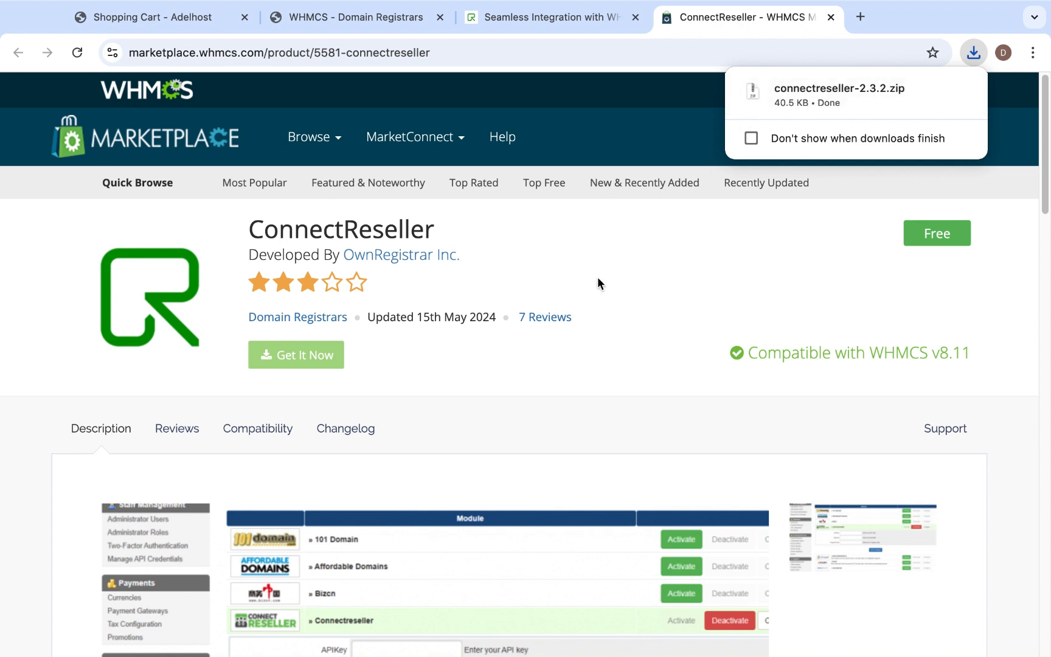
- Return to the WHMCS Domain Registrars page and check the module list for ConnectReseller
{"action": "left_click", "coordinate": [387, 20]}
{"action": "scroll", "coordinate": [511, 416], "scroll_direction": "down", "scroll_amount": 10}
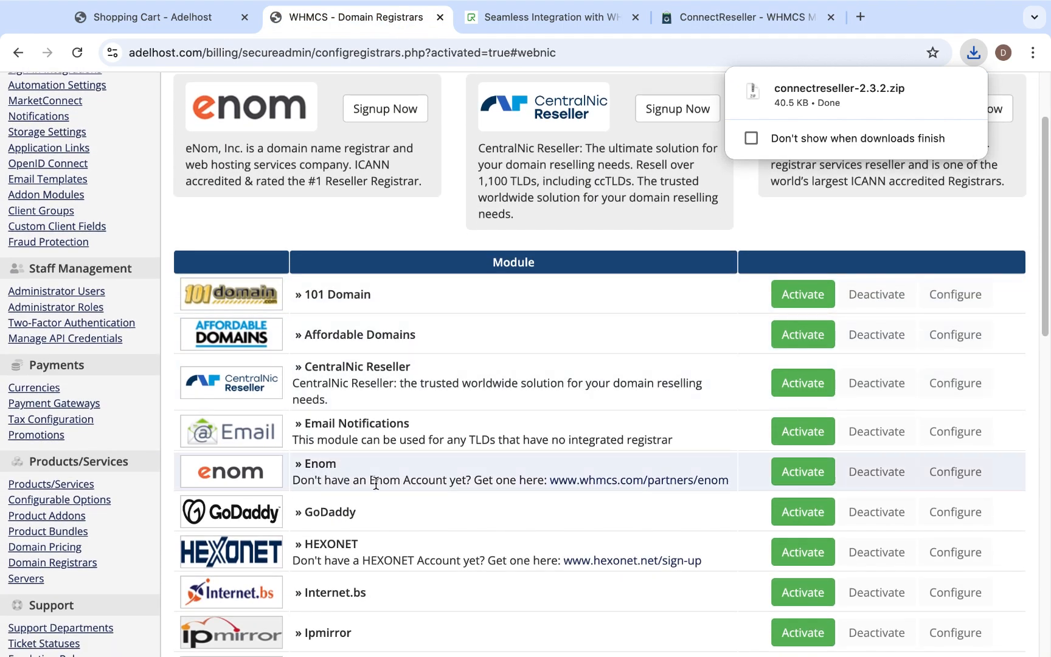
{"action": "scroll", "coordinate": [322, 584], "scroll_direction": "down", "scroll_amount": 10}
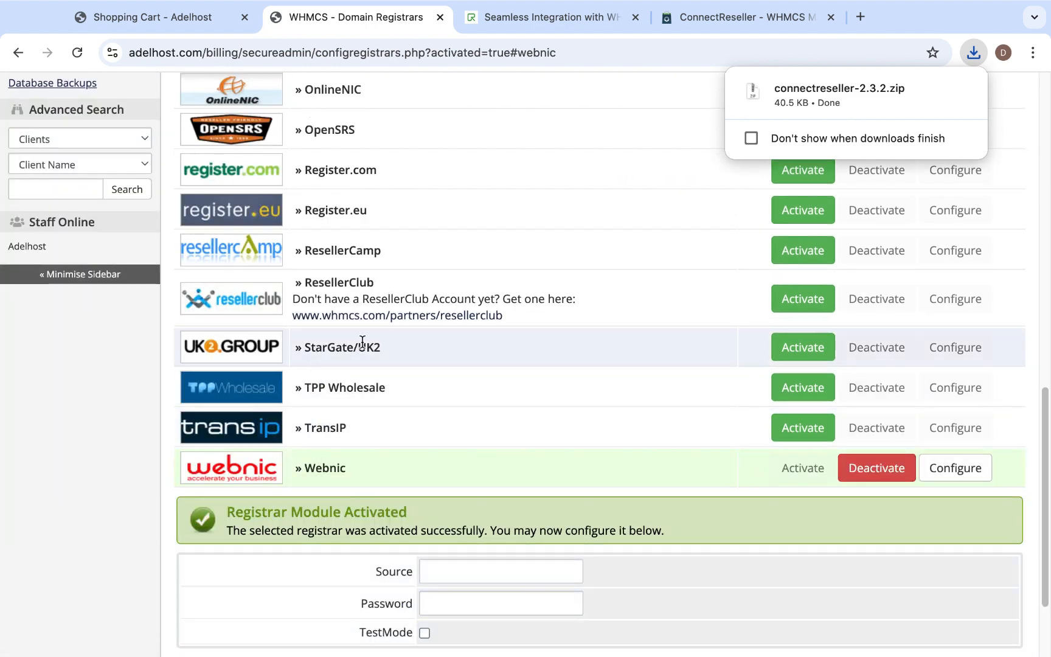
{"action": "scroll", "coordinate": [368, 377], "scroll_direction": "up", "scroll_amount": 5}
{"action": "scroll", "coordinate": [378, 444], "scroll_direction": "up", "scroll_amount": 12}
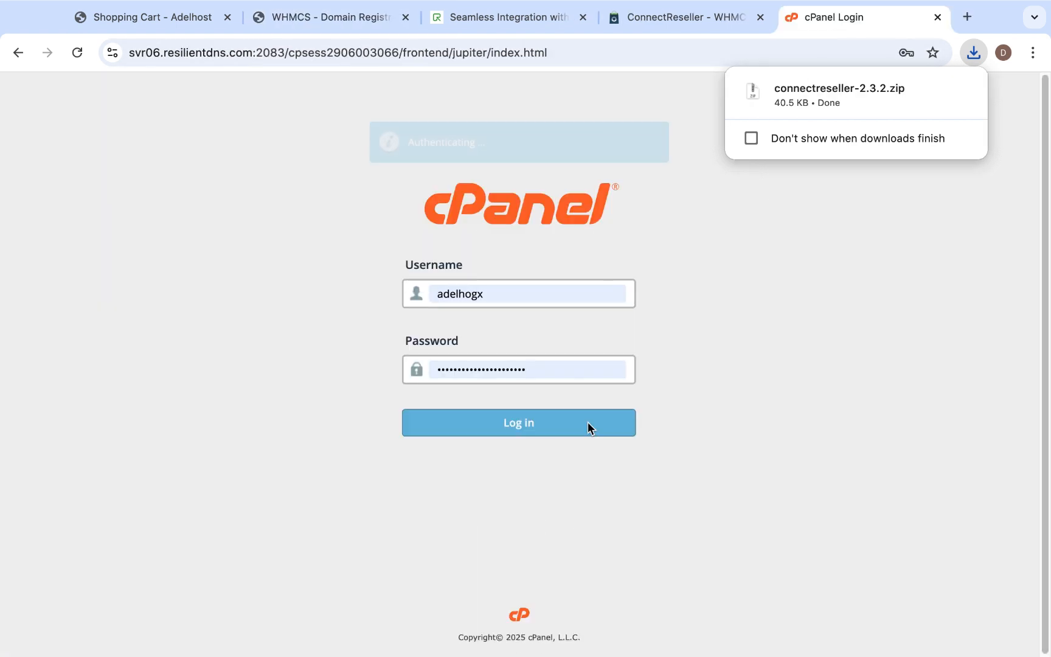
- Switch to the hosting account's cPanel and open File Manager from the Files section
{"action": "left_click", "coordinate": [588, 422]}
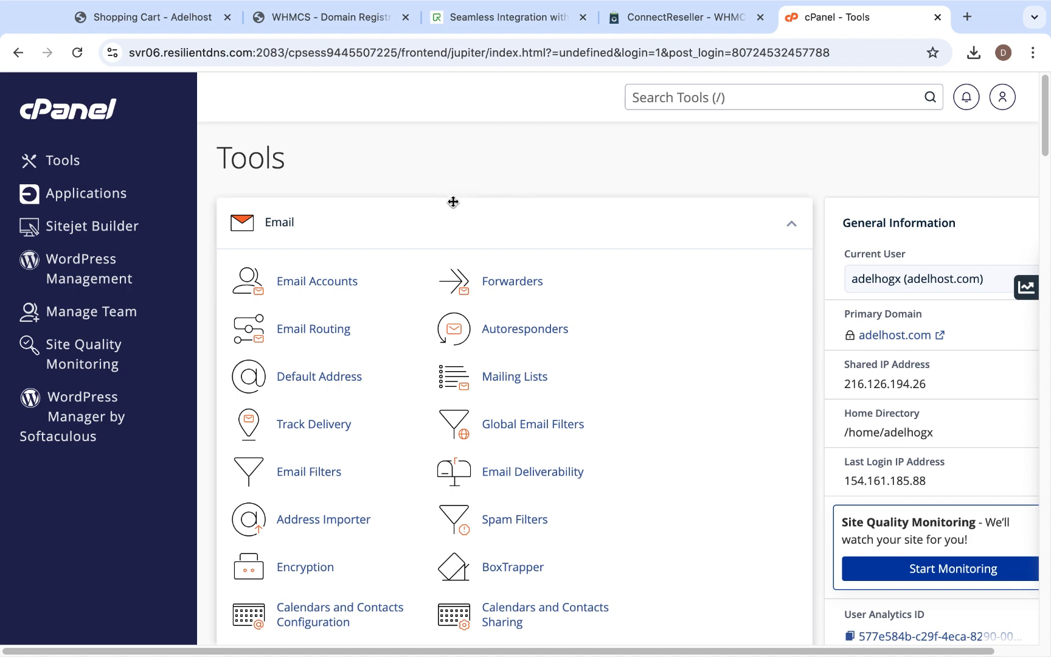
{"action": "scroll", "coordinate": [460, 252], "scroll_direction": "down", "scroll_amount": 8}
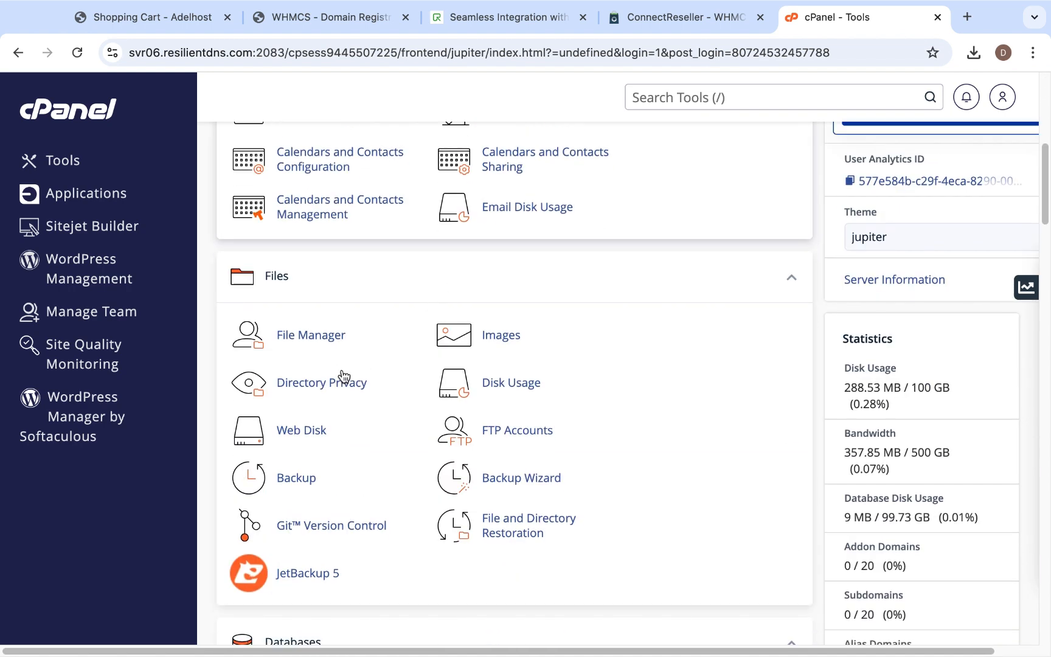
{"action": "left_click", "coordinate": [335, 337]}
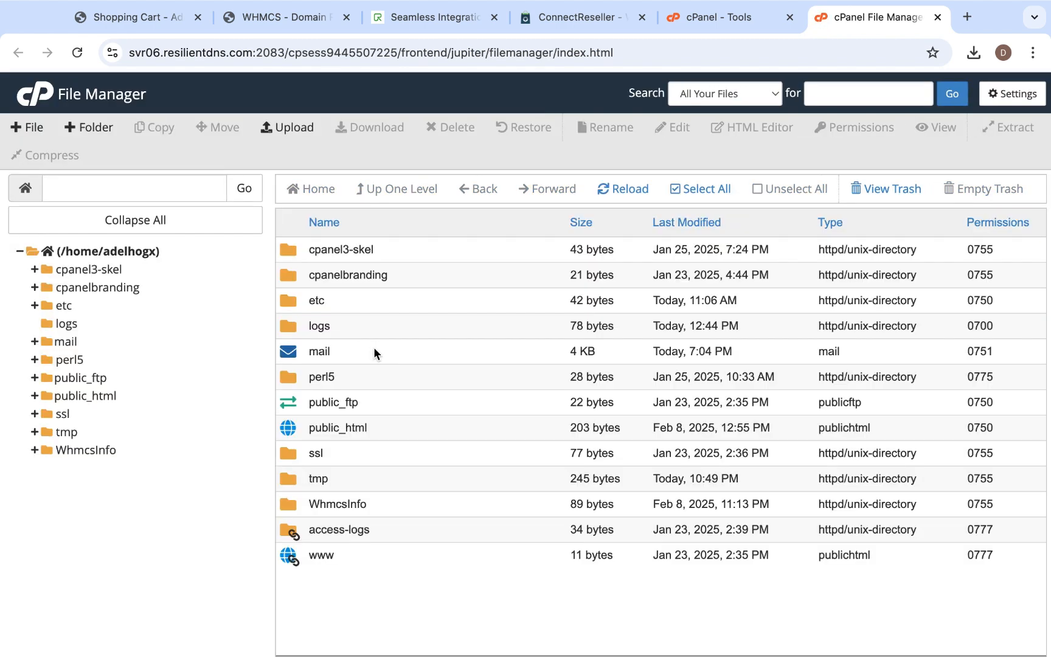
- Browse in File Manager to the public_html/billing/modules/registrars folder
{"action": "double_click", "coordinate": [290, 429]}
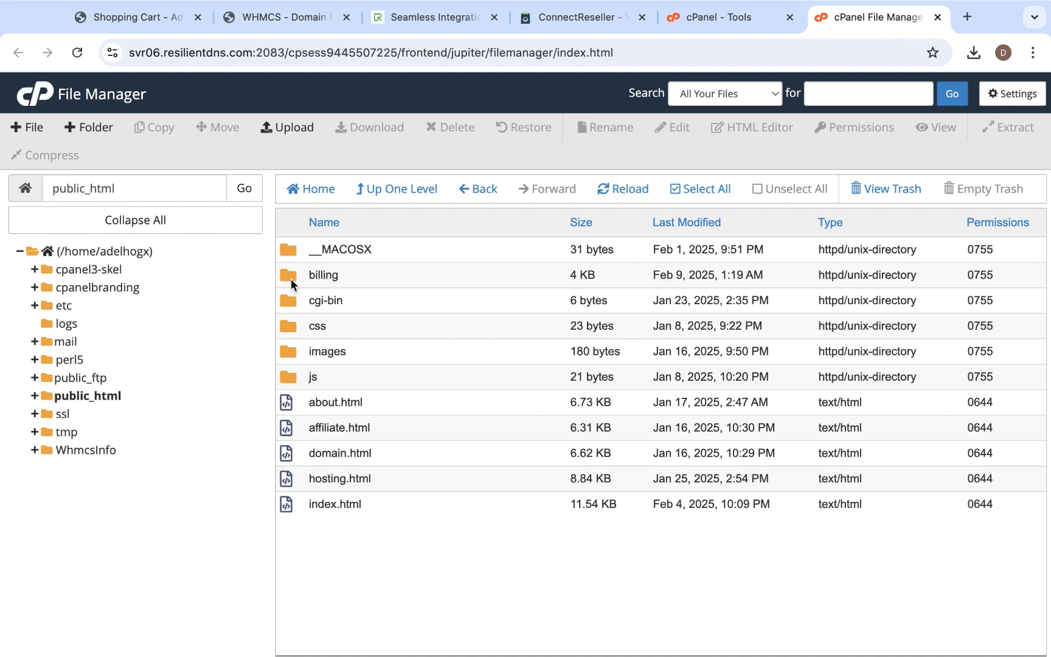
{"action": "double_click", "coordinate": [290, 278]}
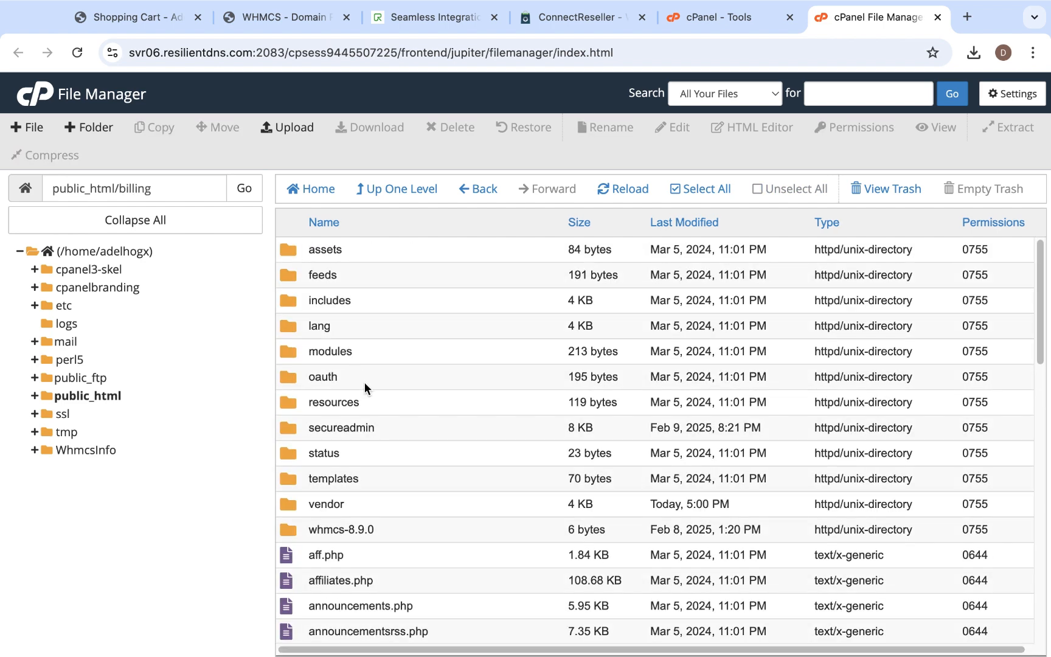
{"action": "double_click", "coordinate": [287, 350]}
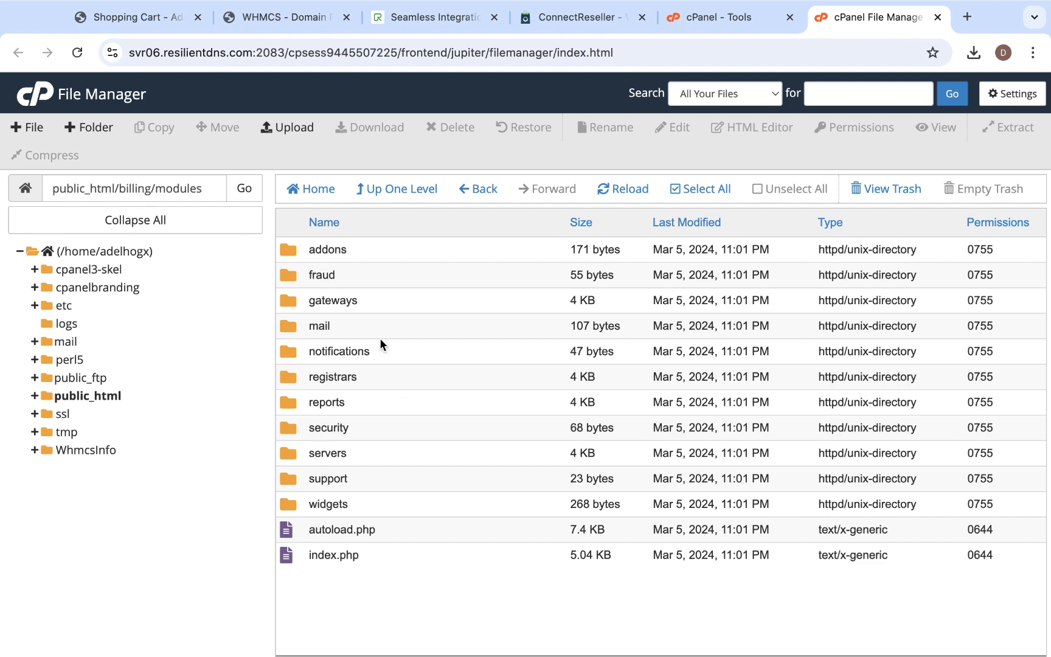
{"action": "double_click", "coordinate": [278, 377]}
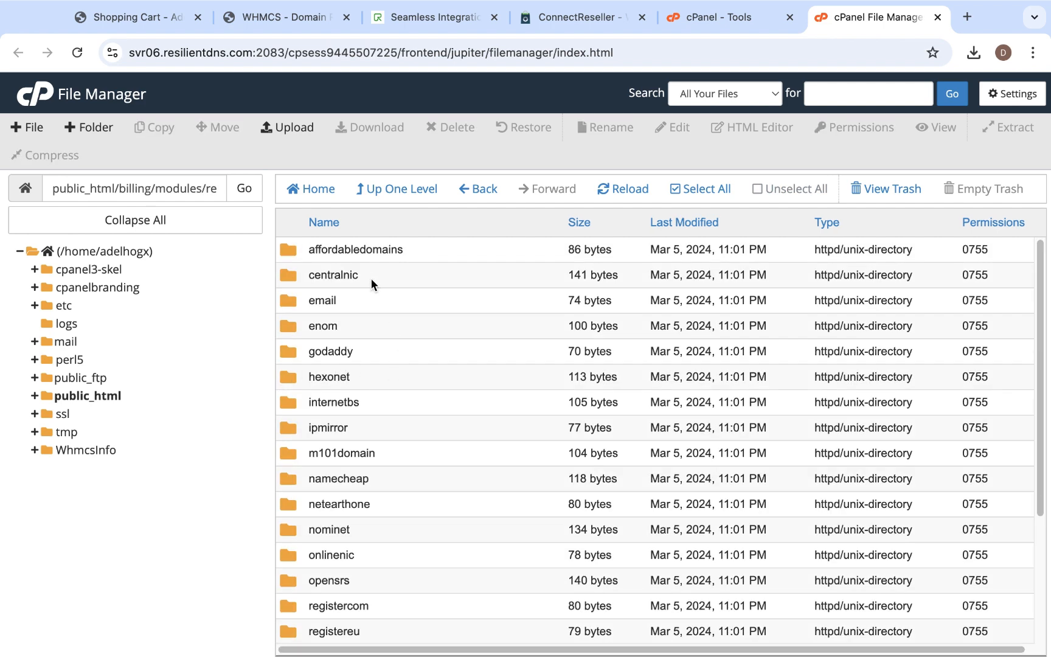
- Compare the folders in the registrars directory with the modules listed on the WHMCS Domain Registrars page
{"action": "scroll", "coordinate": [386, 484], "scroll_direction": "down", "scroll_amount": 5}
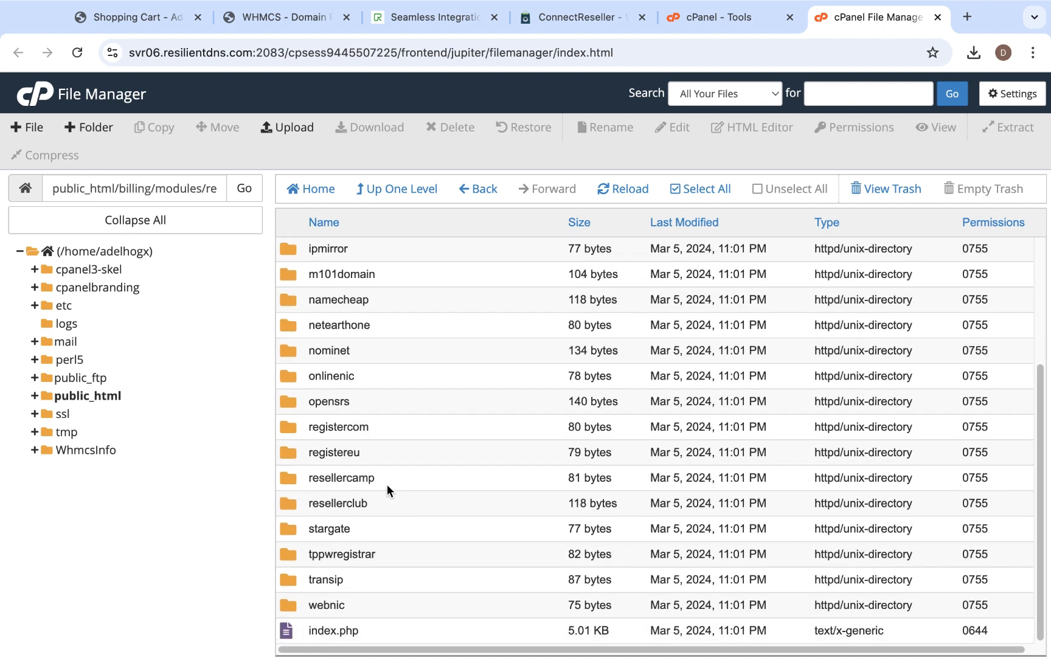
{"action": "left_click", "coordinate": [307, 19]}
{"action": "scroll", "coordinate": [423, 515], "scroll_direction": "up", "scroll_amount": 3}
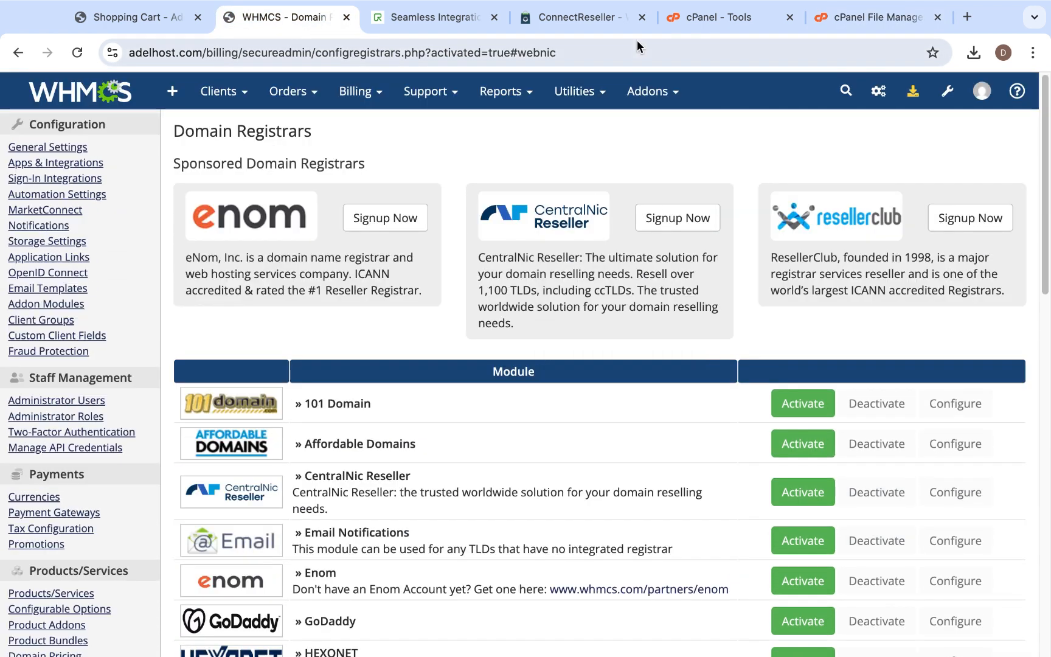
{"action": "left_click", "coordinate": [870, 17]}
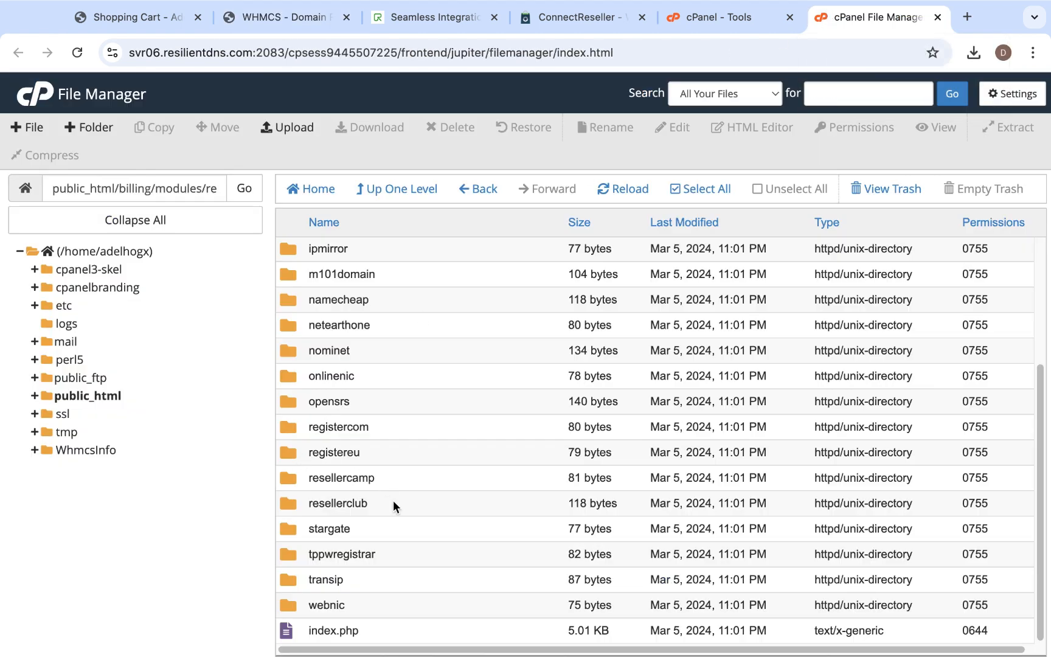
- Create a new folder named connectreseller inside /public_html/billing/modules/registrars
{"action": "left_click", "coordinate": [85, 127]}
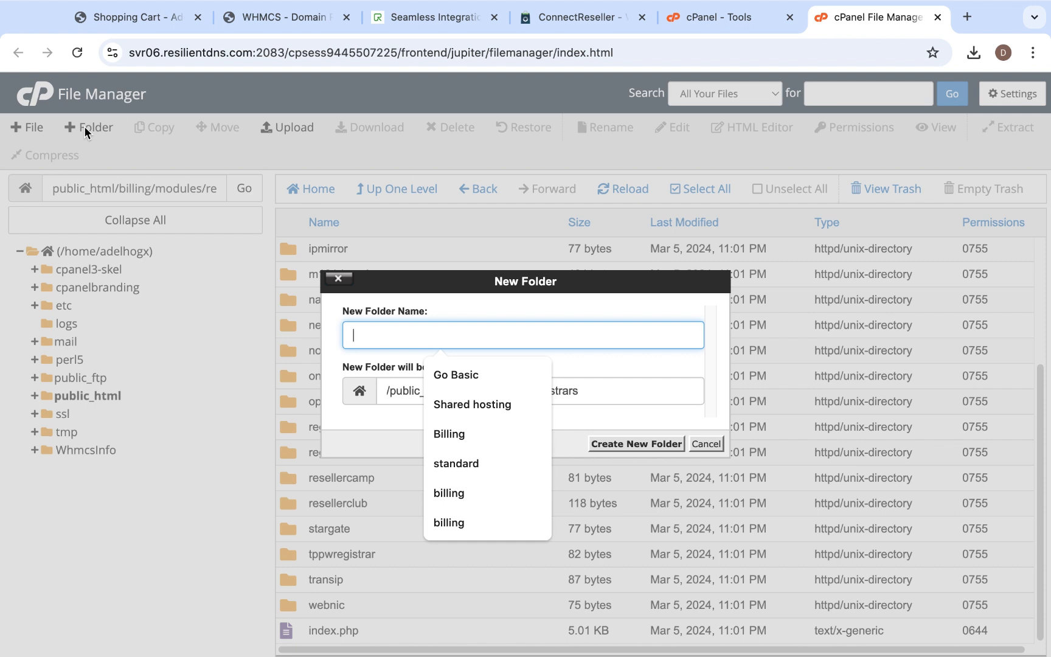
{"action": "type", "text": "connectr"}
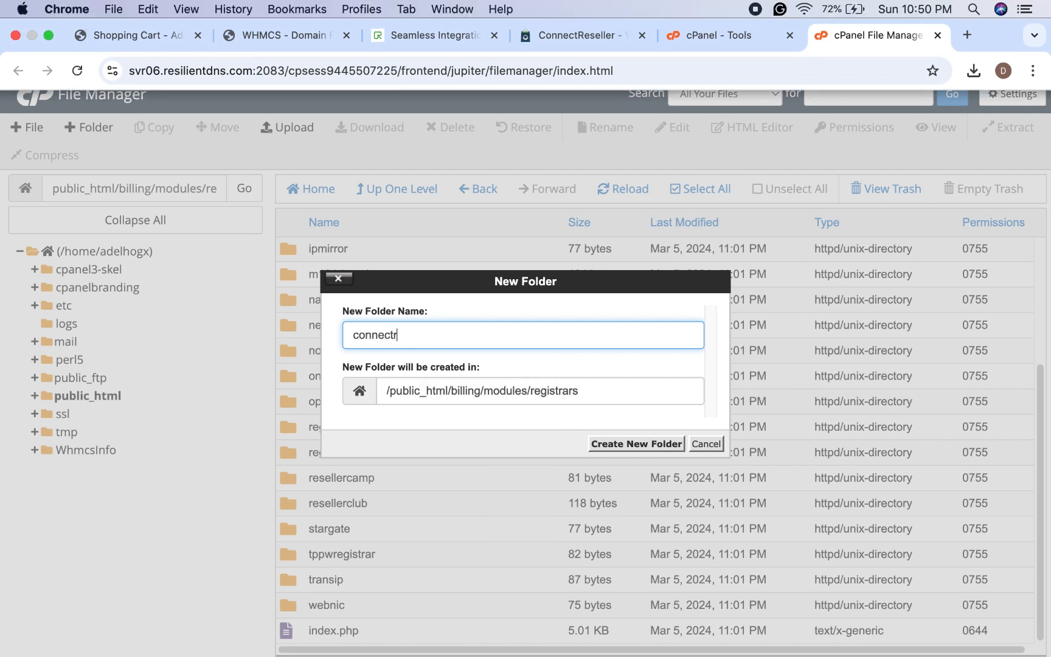
{"action": "type", "text": "esseller"}
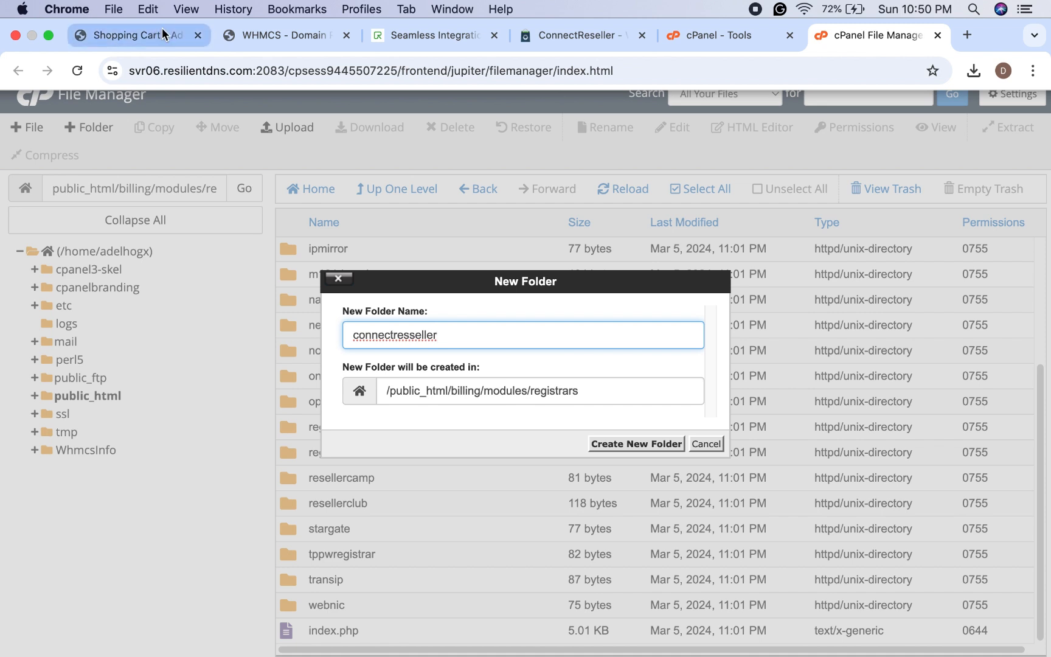
{"action": "key", "text": "Left"}
{"action": "key", "text": "Left"}
{"action": "key", "text": "Left"}
{"action": "key", "text": "Left"}
{"action": "key", "text": "Left"}
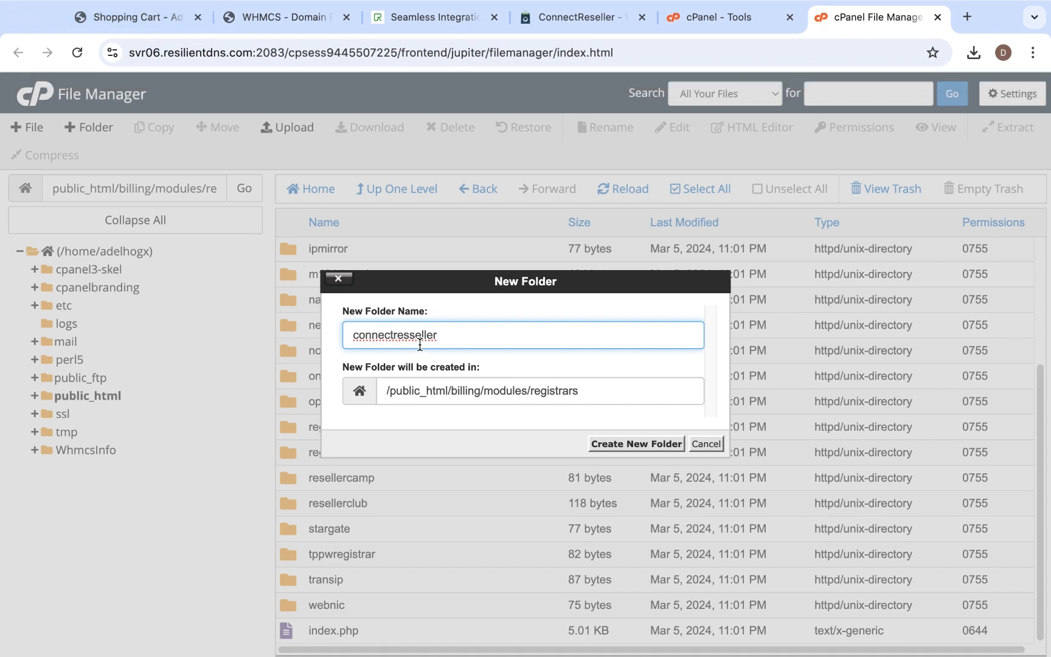
{"action": "key", "text": "BackSpace"}
{"action": "left_click", "coordinate": [421, 18]}
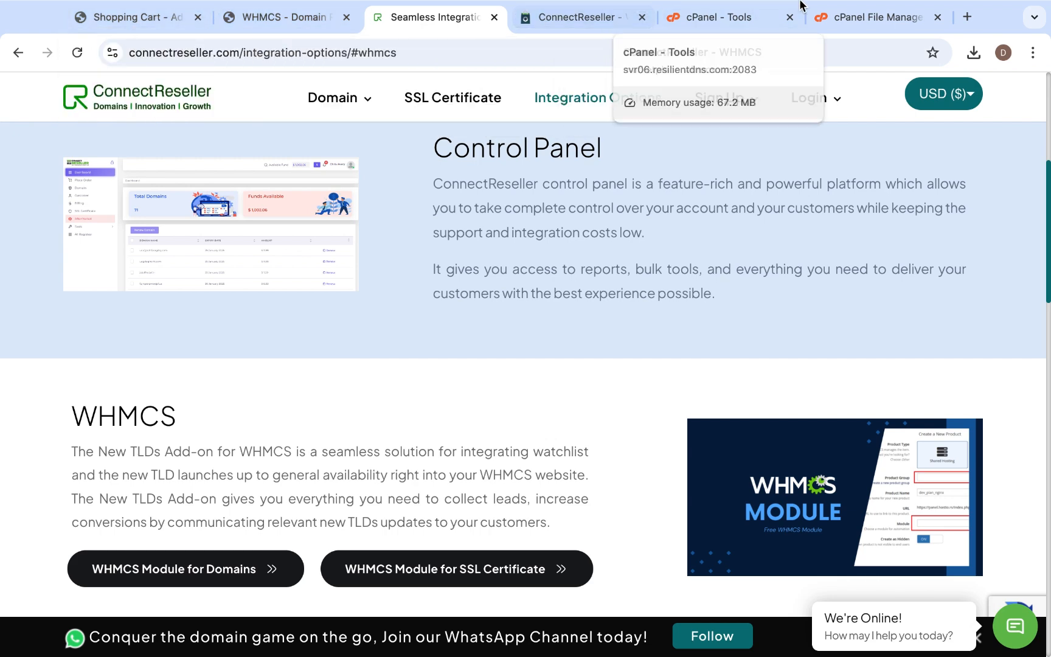
{"action": "left_click", "coordinate": [876, 17]}
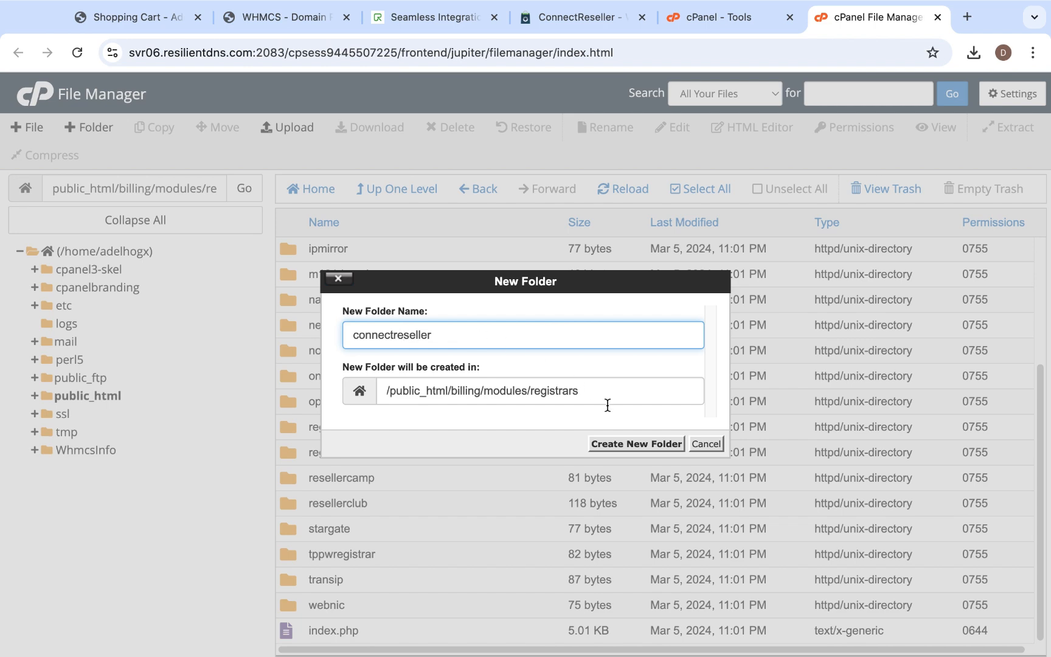
{"action": "left_click", "coordinate": [639, 444]}
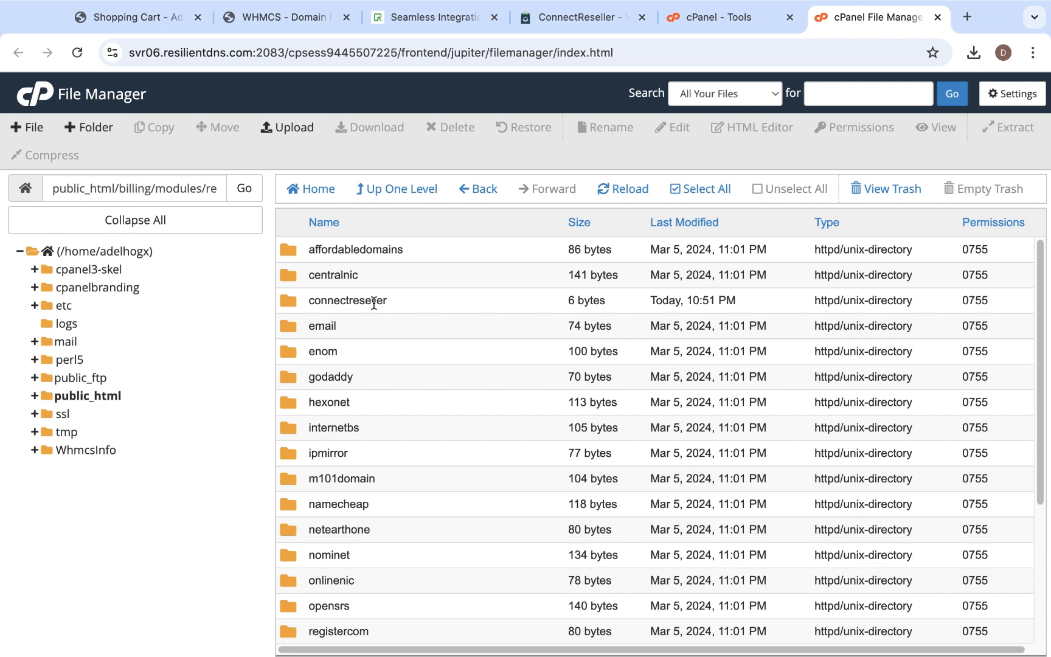
- Extract connectreseller-2.3.2.zip on the Mac desktop and open the extracted connectreseller folder to inspect its files
{"action": "key", "text": "ctrl+Left"}
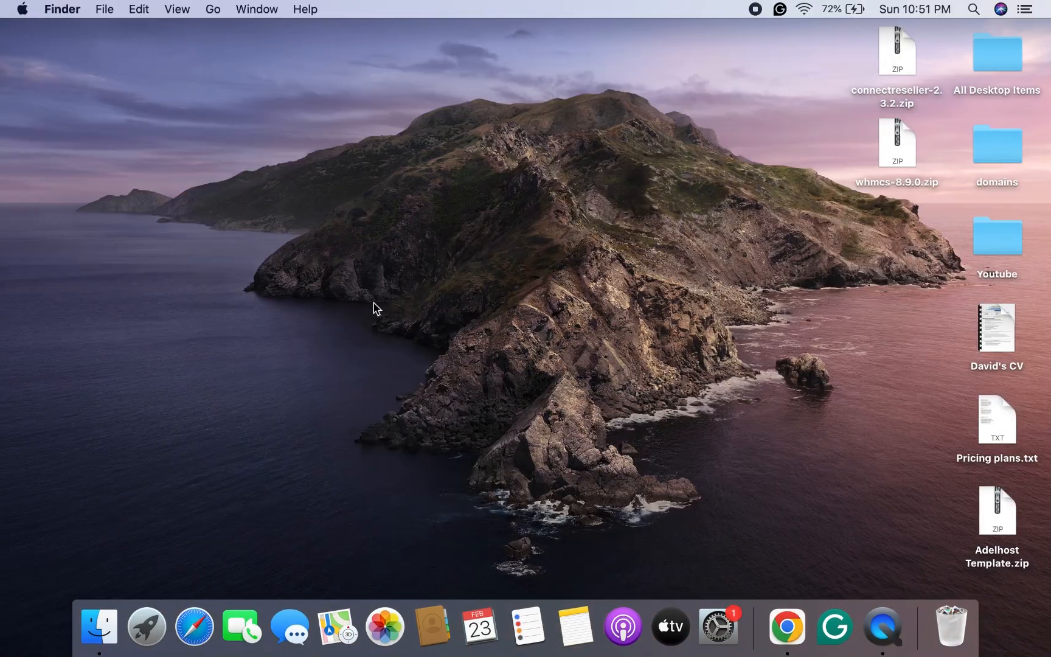
{"action": "left_click", "coordinate": [897, 62]}
{"action": "double_click", "coordinate": [896, 62]}
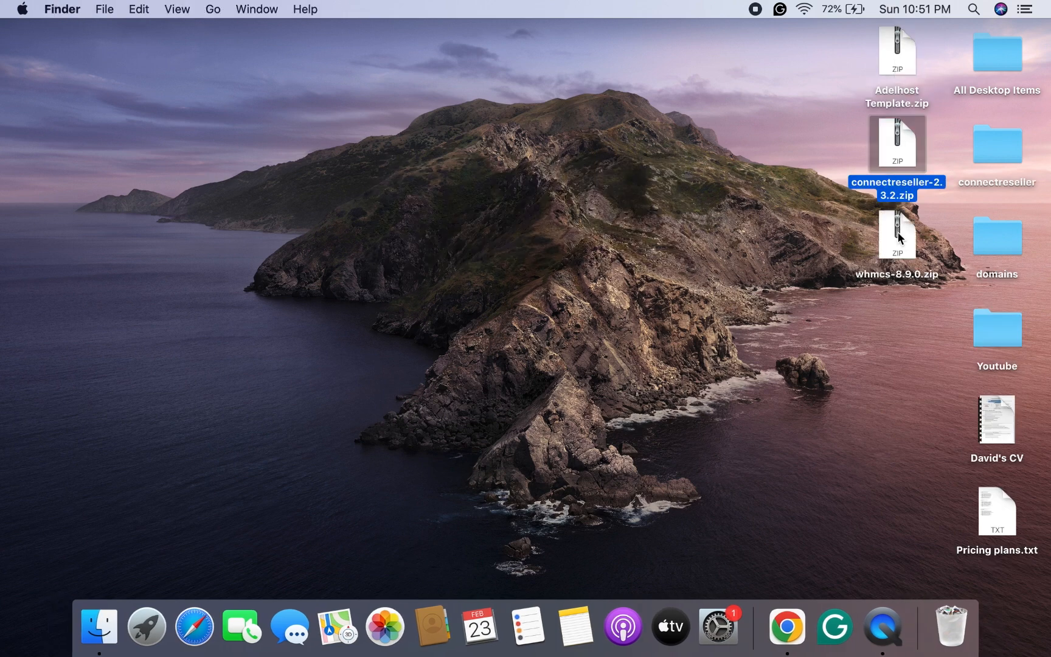
{"action": "left_click", "coordinate": [1020, 155]}
{"action": "double_click", "coordinate": [1020, 155]}
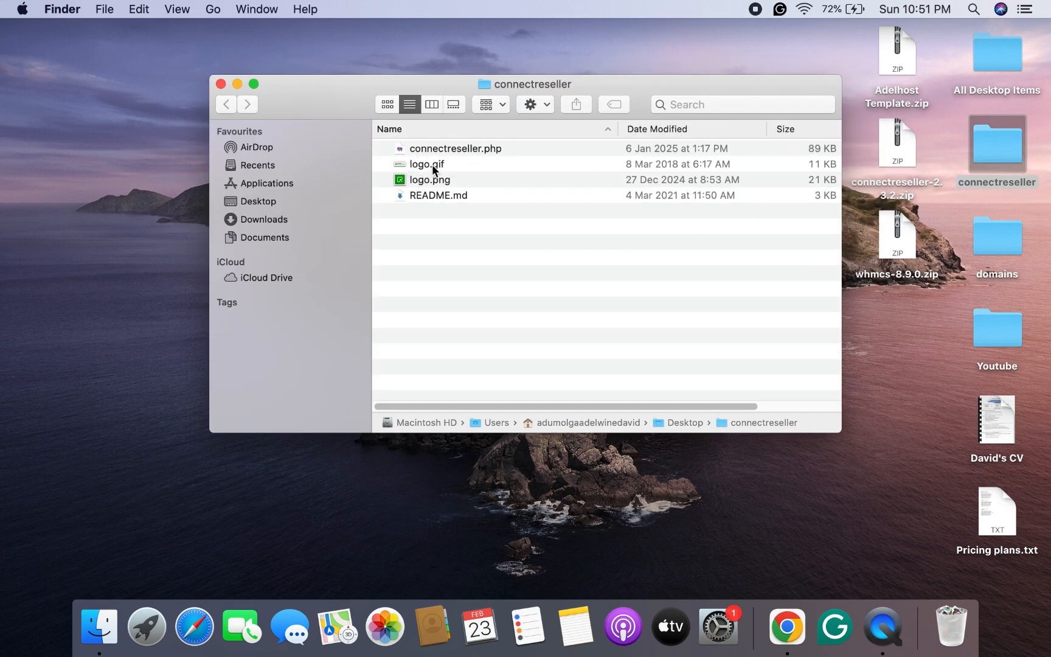
{"action": "left_click", "coordinate": [253, 84]}
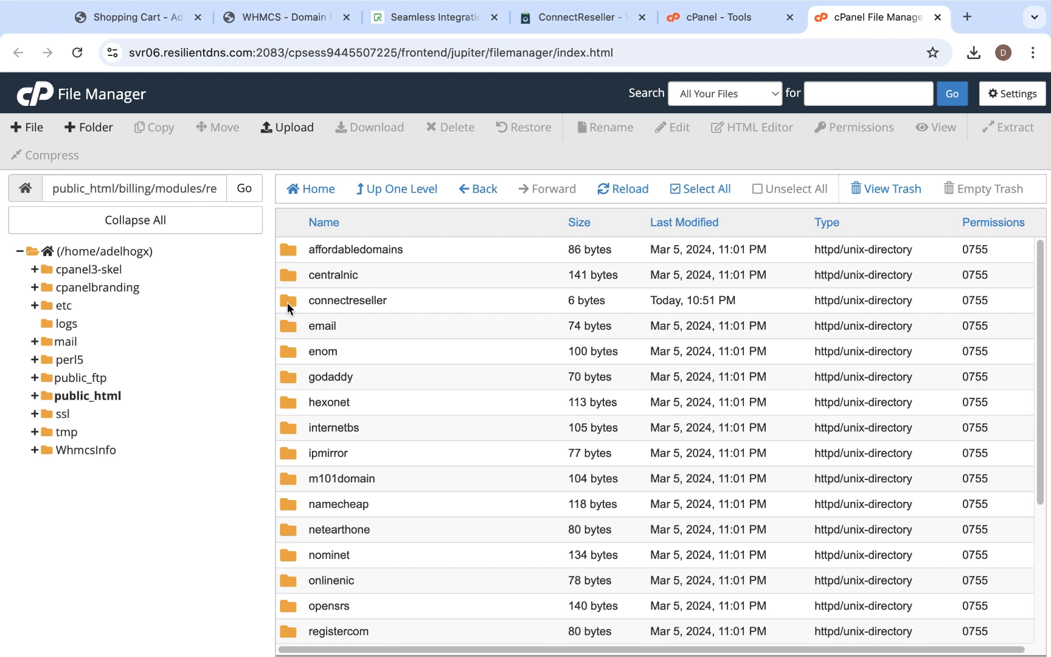
- Upload connectreseller.php from the desktop's connectreseller folder into the server's registrars/connectreseller folder
{"action": "double_click", "coordinate": [286, 301]}
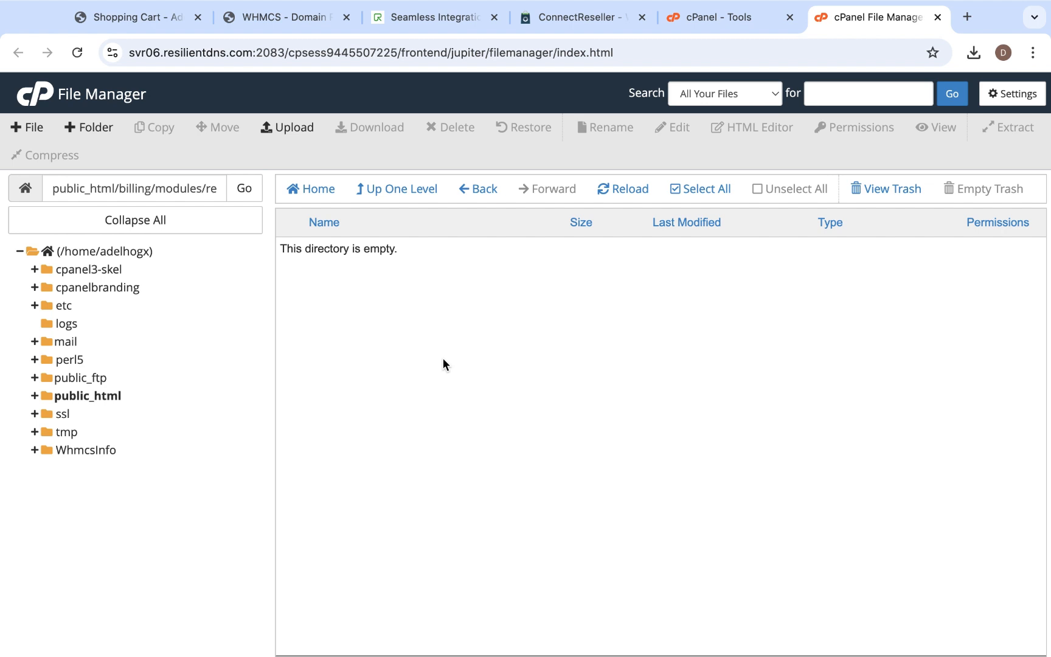
{"action": "left_click", "coordinate": [291, 130]}
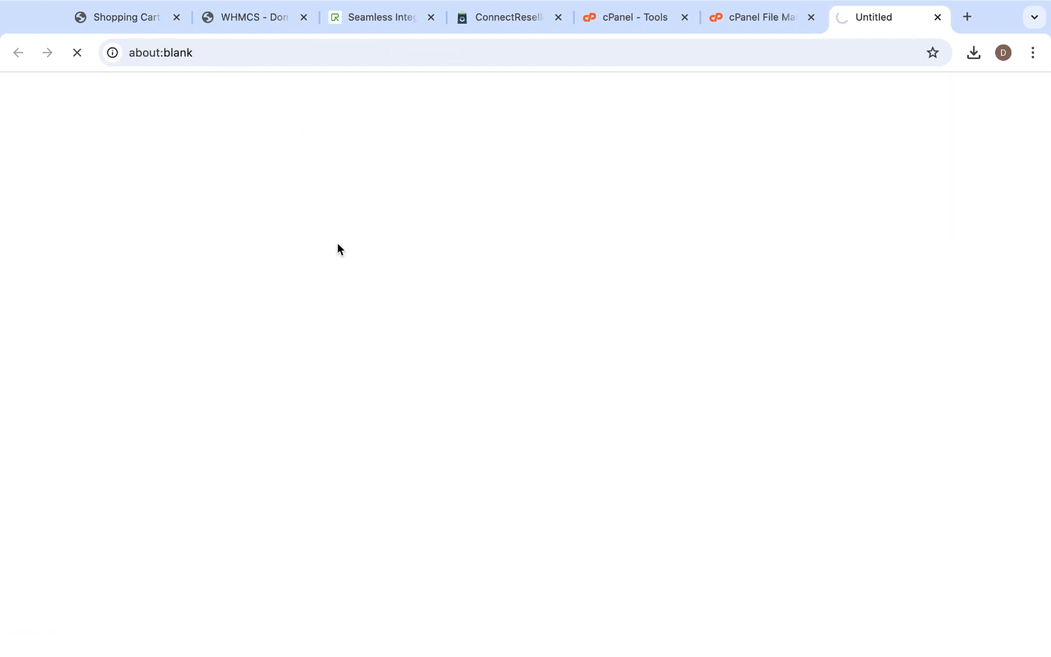
{"action": "left_click", "coordinate": [523, 382]}
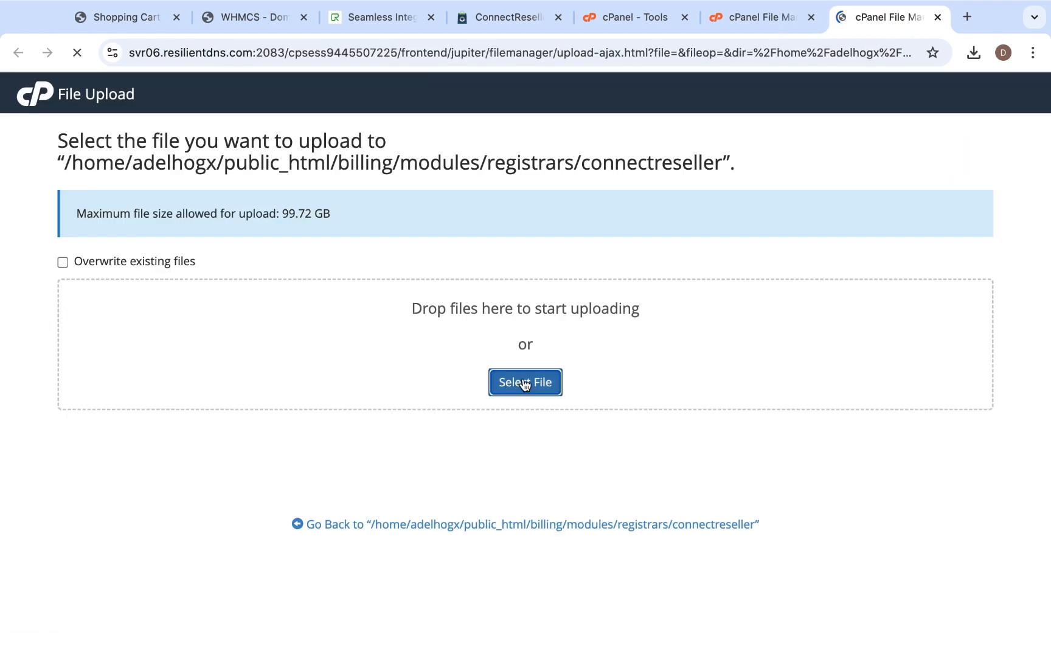
{"action": "left_click", "coordinate": [535, 383]}
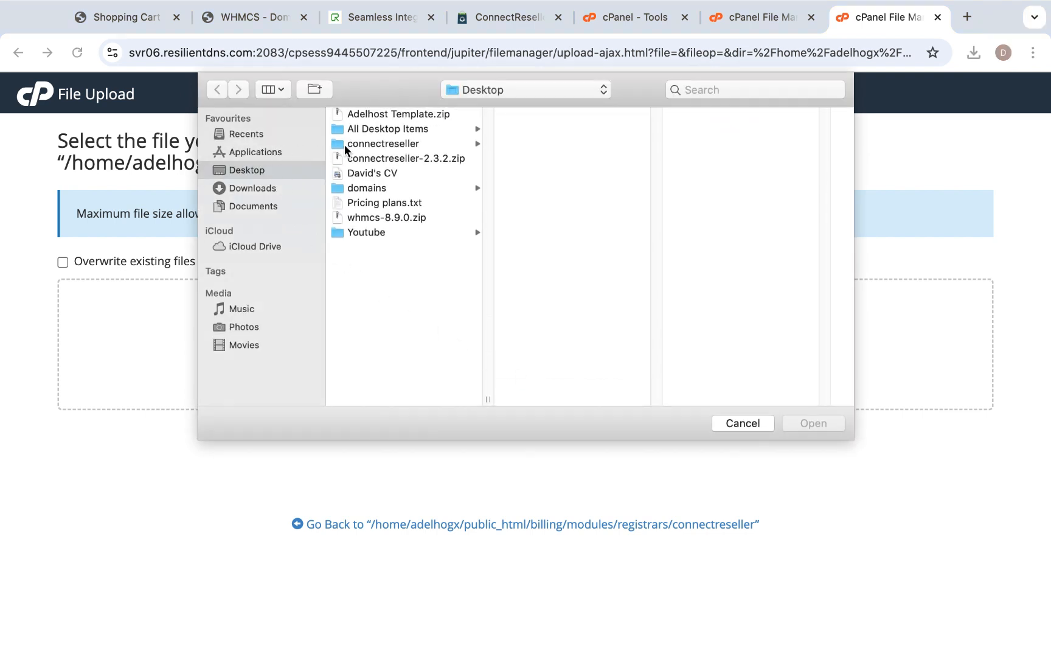
{"action": "left_click", "coordinate": [369, 145]}
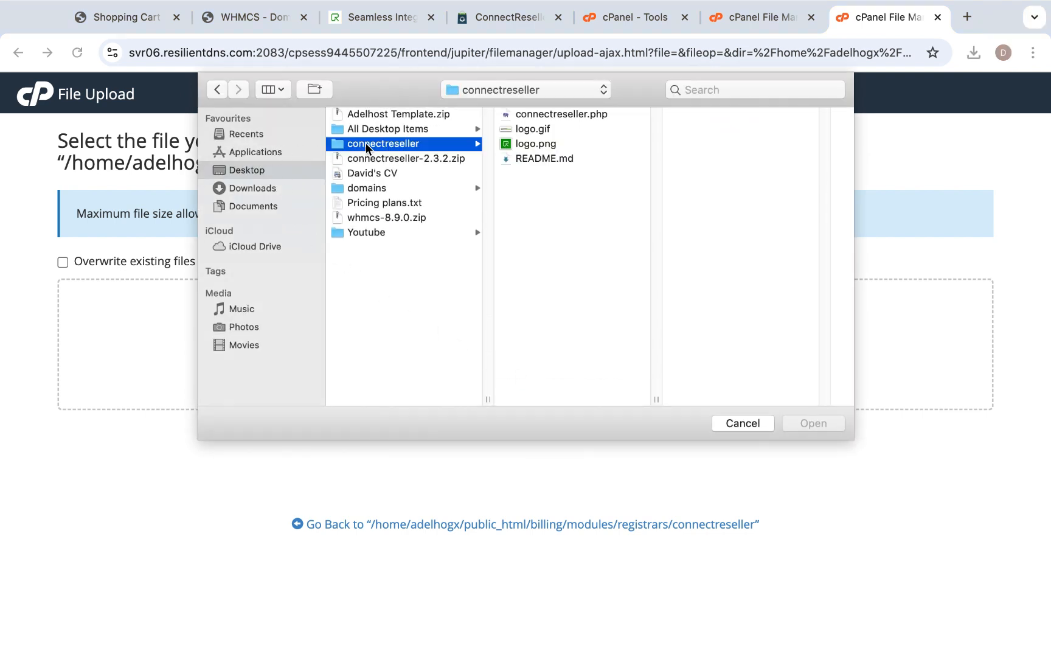
{"action": "left_click", "coordinate": [547, 130]}
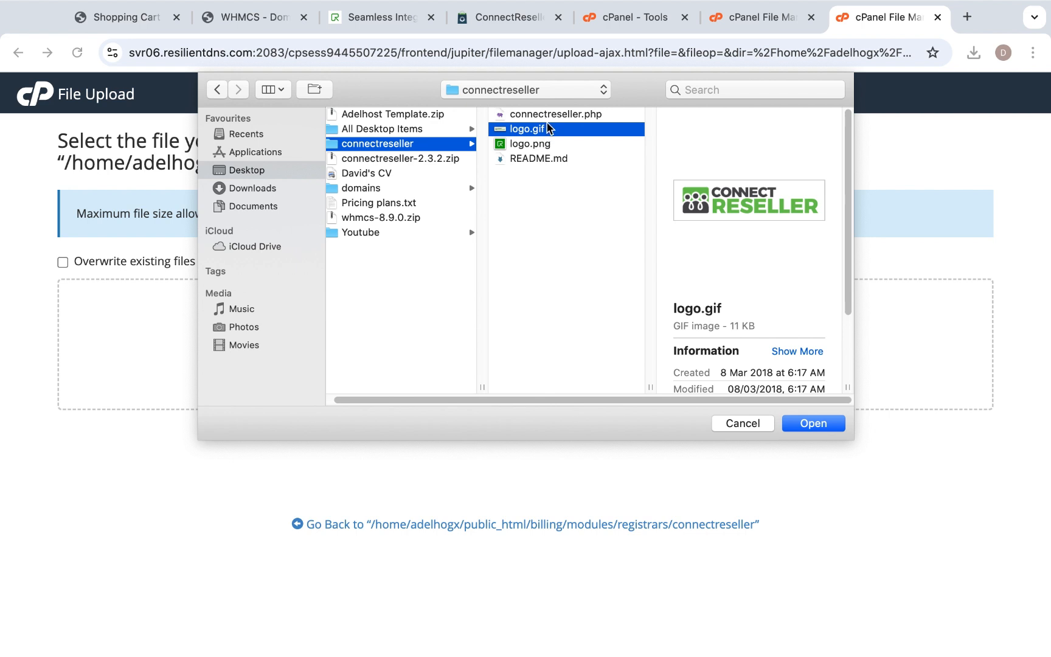
{"action": "left_click", "coordinate": [552, 115]}
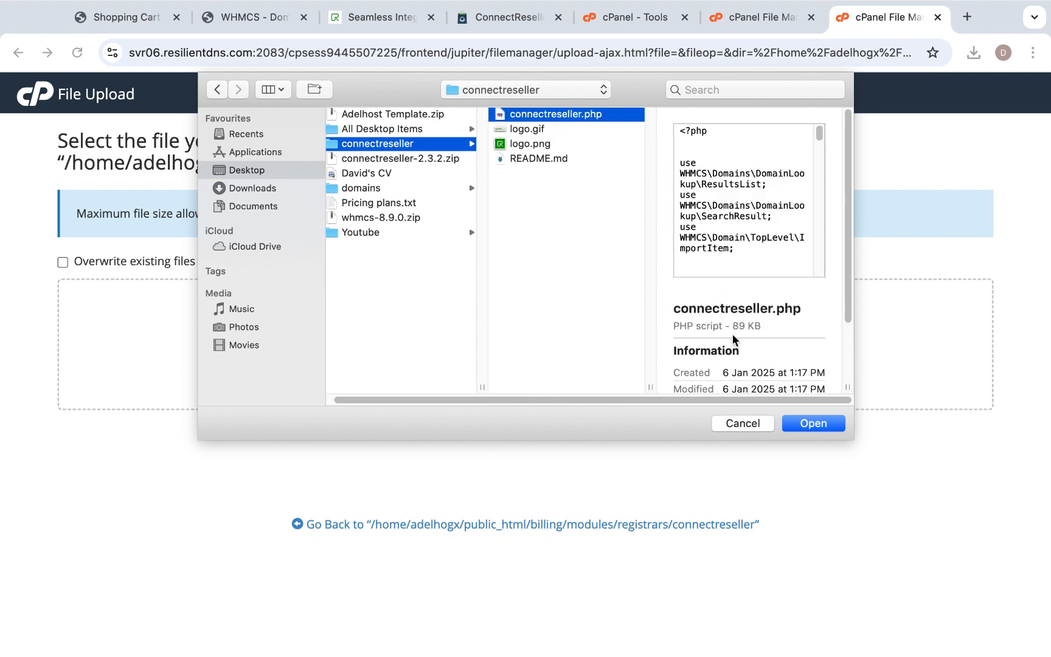
{"action": "left_click", "coordinate": [821, 427]}
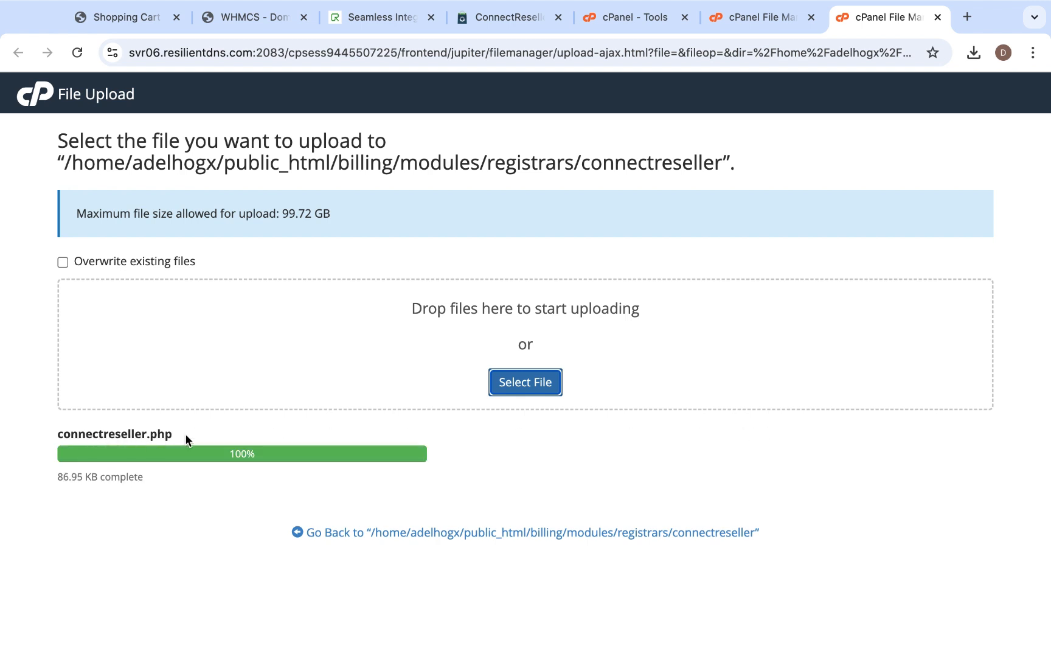
- Upload logo.gif to the same server folder and return to the connectreseller directory listing
{"action": "left_click", "coordinate": [544, 385]}
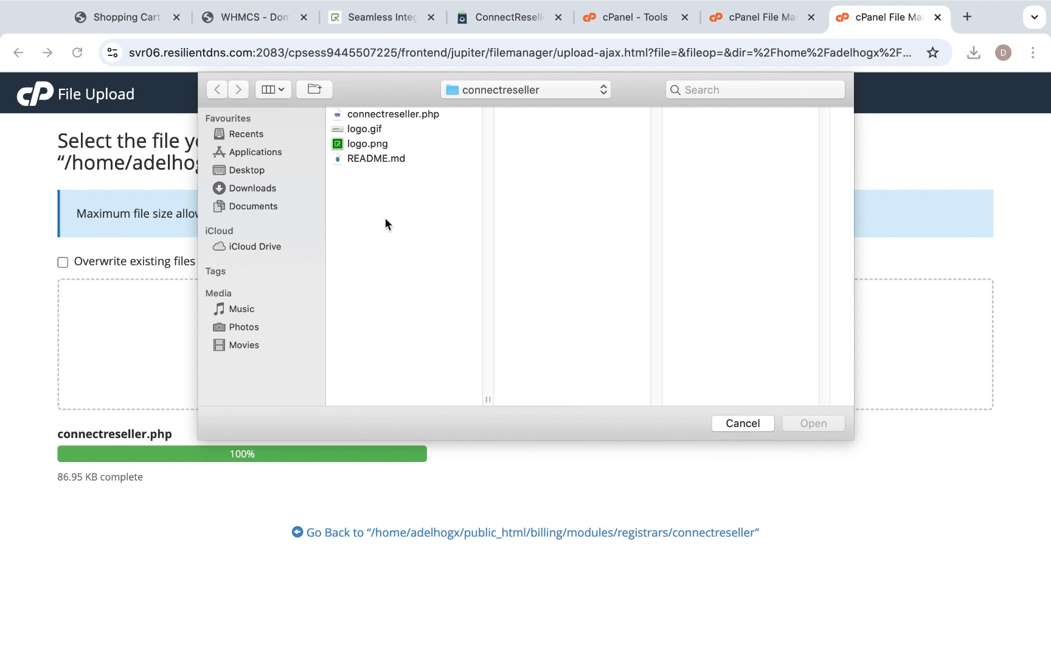
{"action": "left_click", "coordinate": [365, 130]}
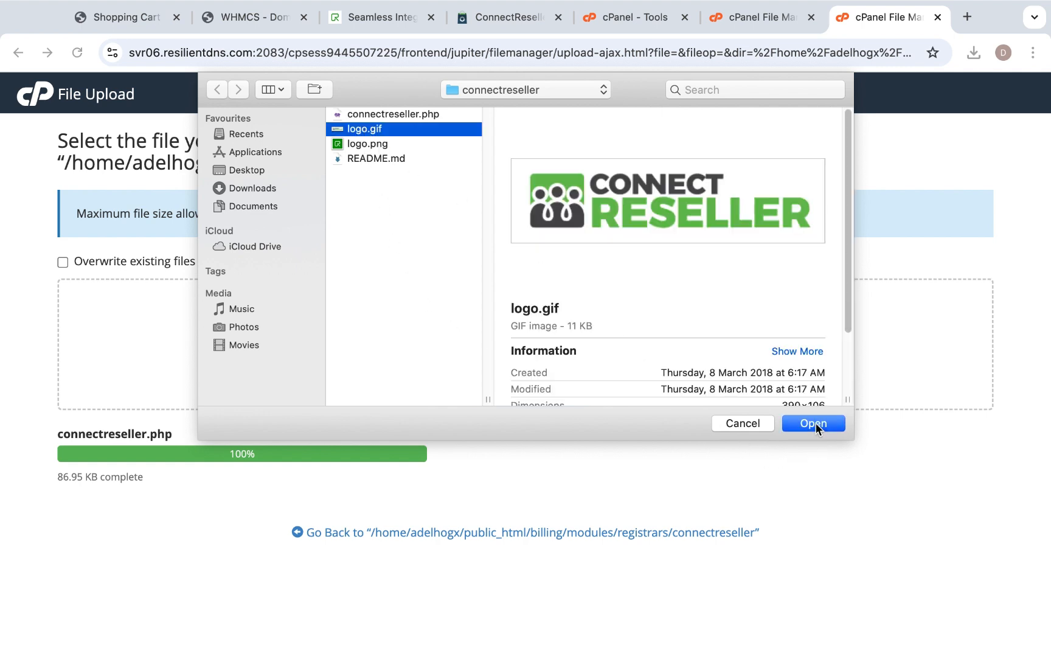
{"action": "left_click", "coordinate": [816, 423]}
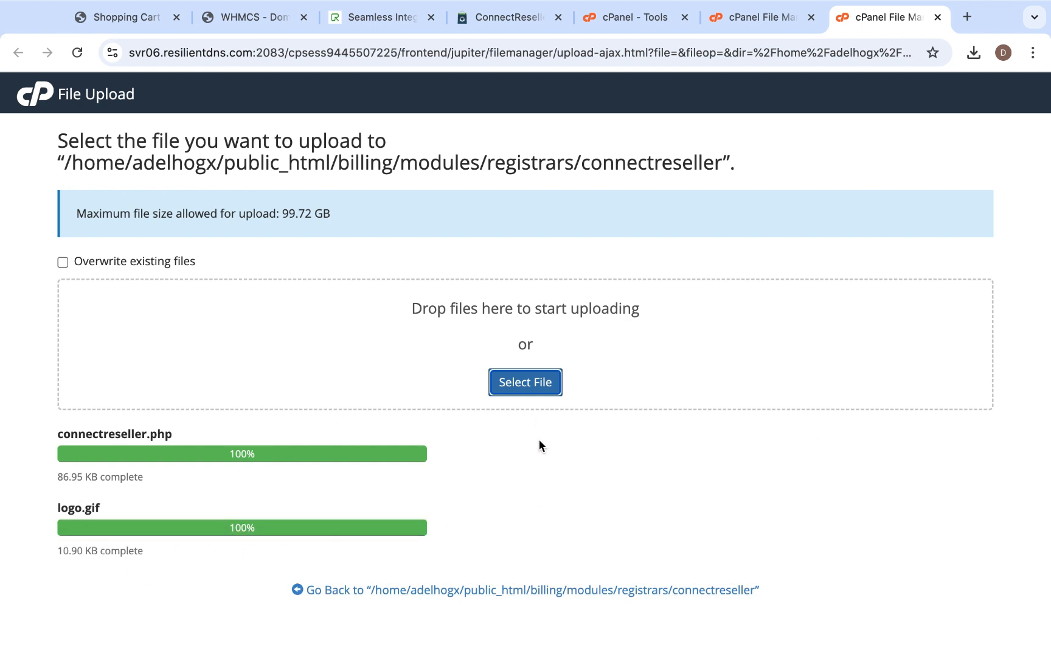
{"action": "left_click", "coordinate": [394, 590]}
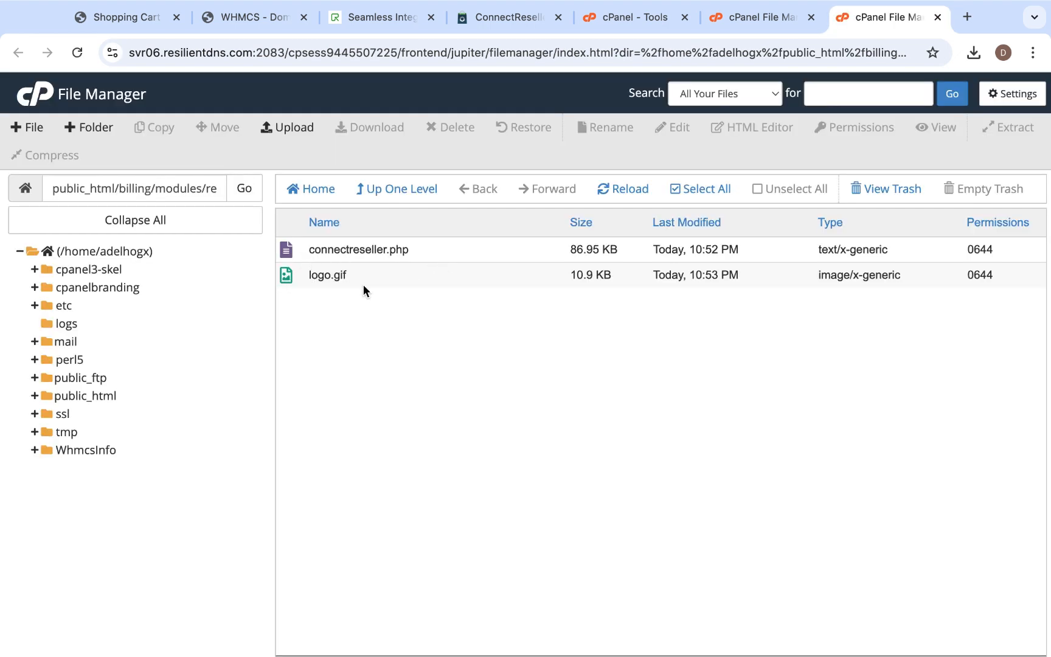
- Reload the WHMCS Domain Registrars page and activate the connectreseller module
{"action": "left_click", "coordinate": [254, 15]}
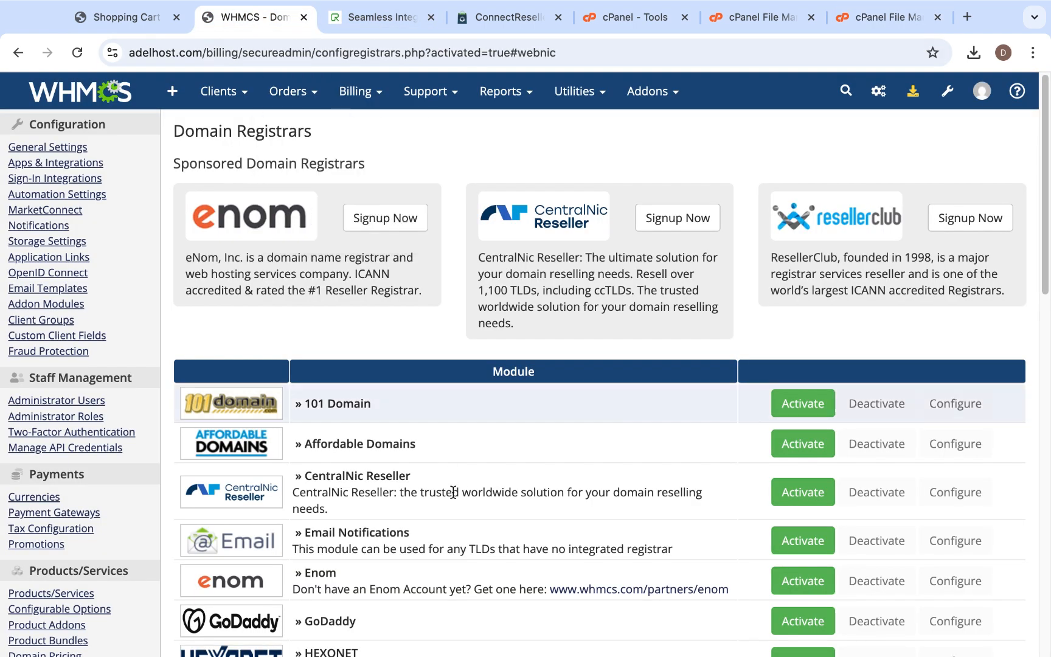
{"action": "left_click", "coordinate": [77, 52]}
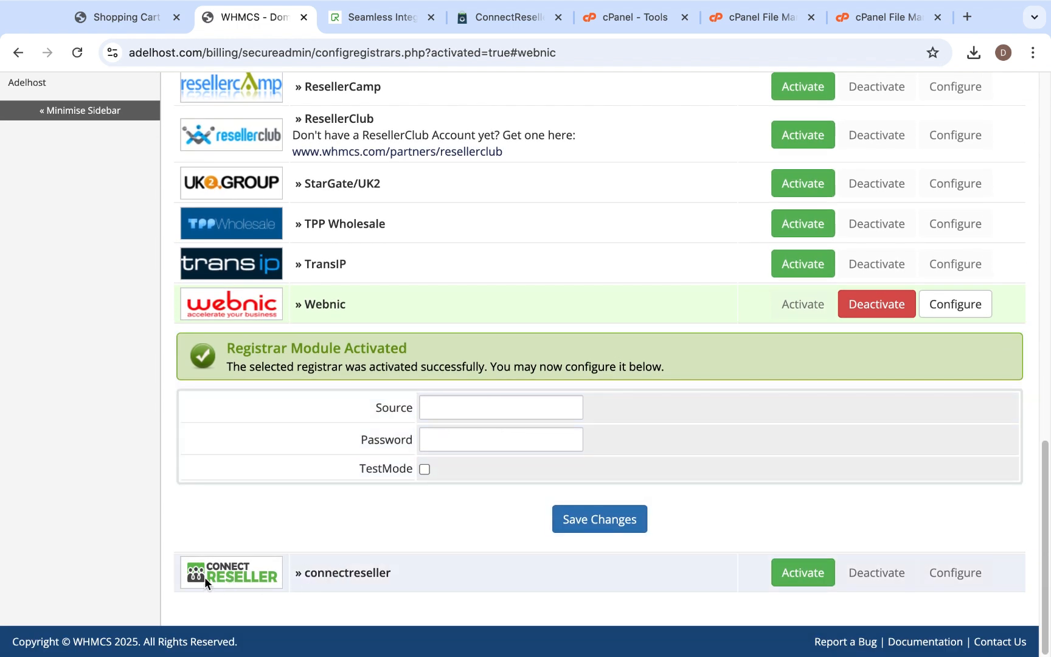
{"action": "scroll", "coordinate": [420, 498], "scroll_direction": "up", "scroll_amount": 7}
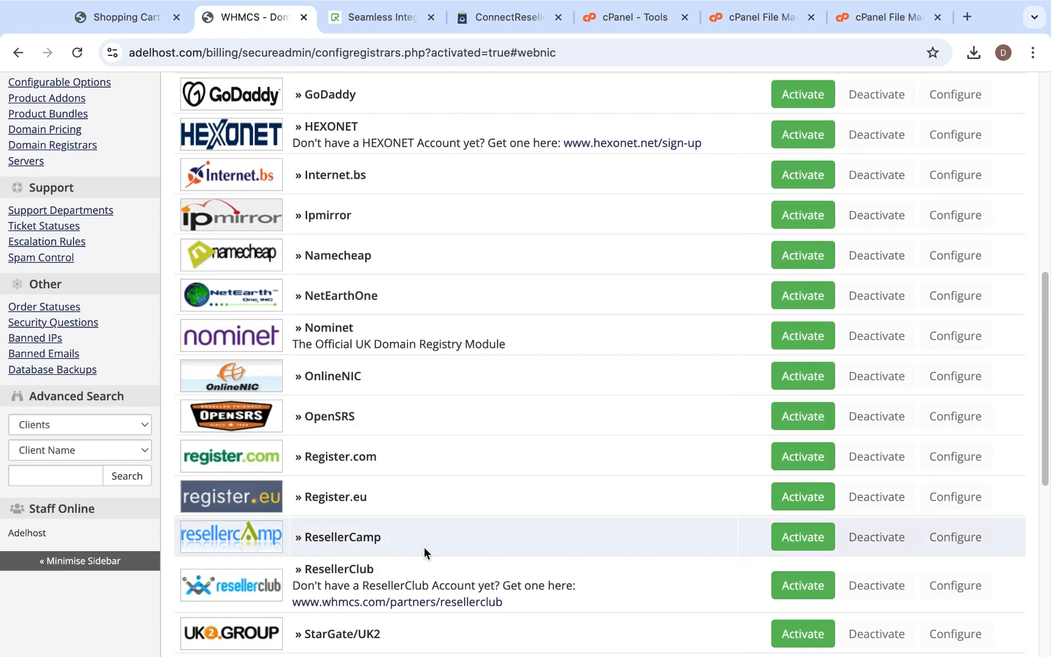
{"action": "scroll", "coordinate": [424, 547], "scroll_direction": "down", "scroll_amount": 6}
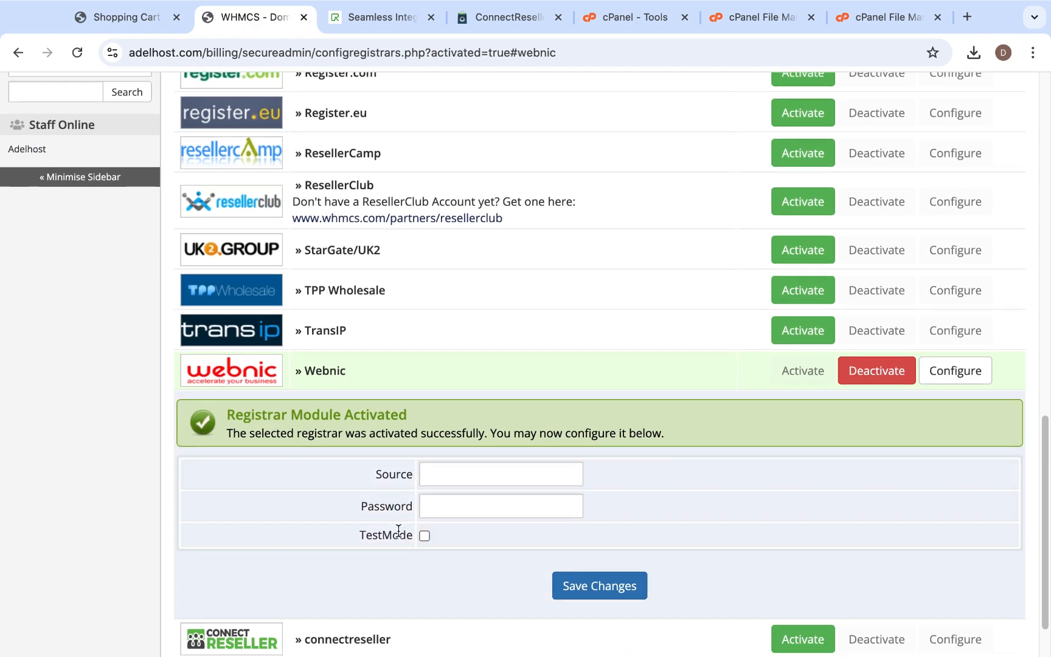
{"action": "scroll", "coordinate": [278, 584], "scroll_direction": "down", "scroll_amount": 1}
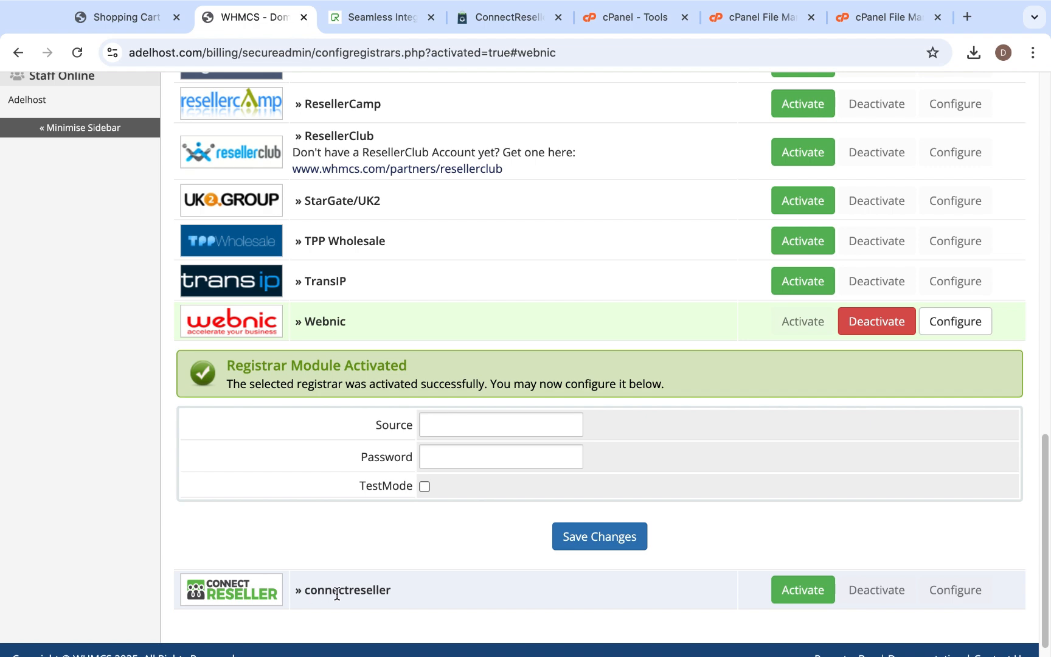
{"action": "left_click", "coordinate": [817, 594]}
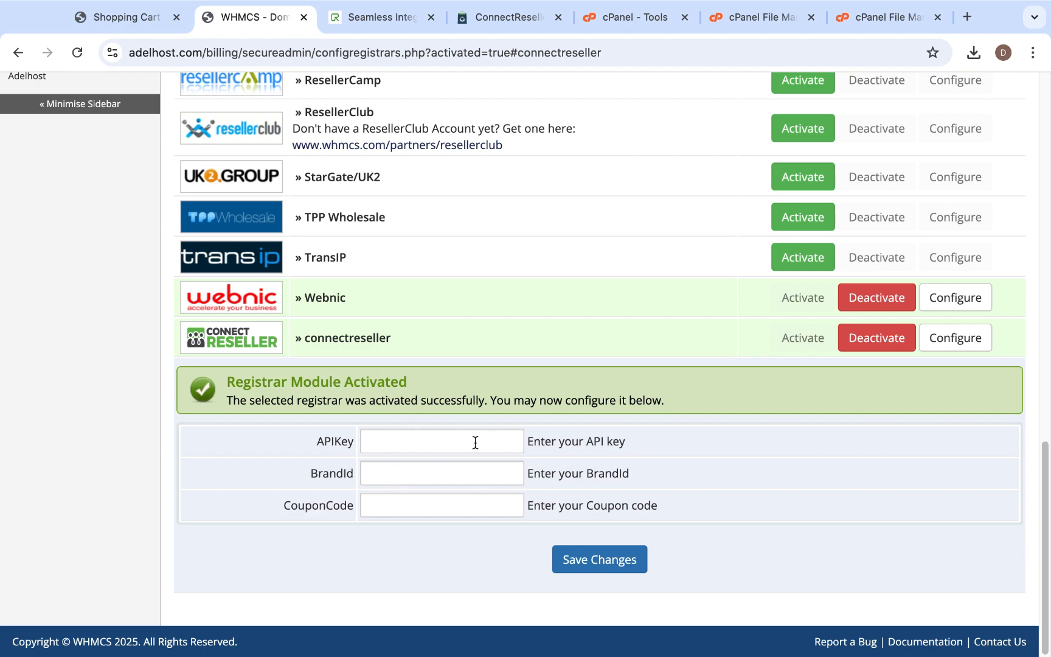
- Sign up for a Global reseller account on the ConnectReseller site with the account holder's name and email
{"action": "left_click", "coordinate": [377, 17]}
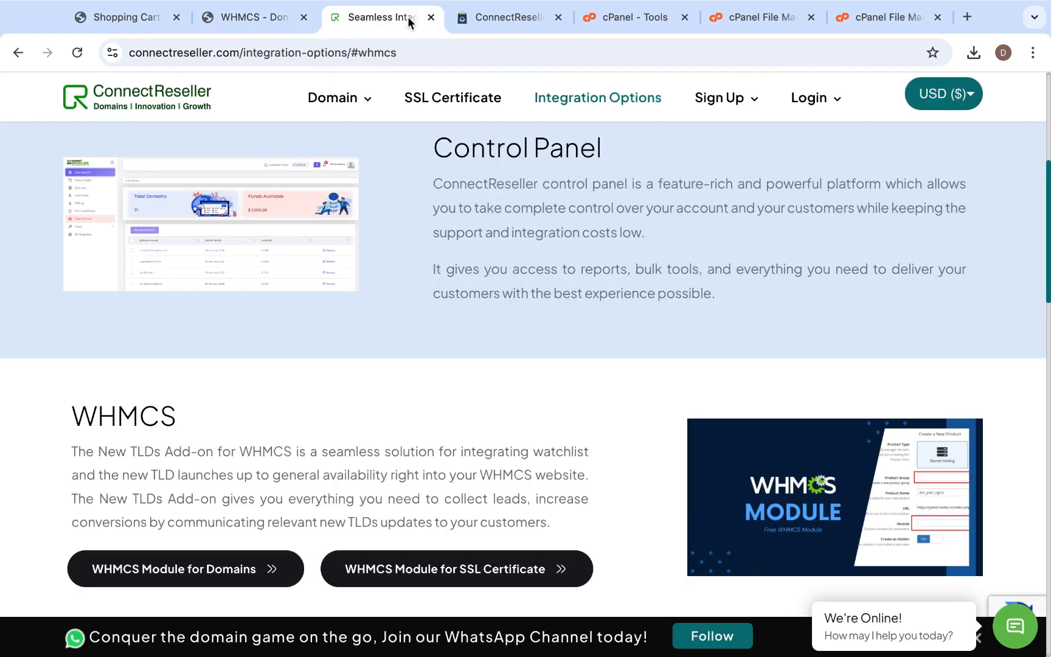
{"action": "scroll", "coordinate": [472, 308], "scroll_direction": "up", "scroll_amount": 6}
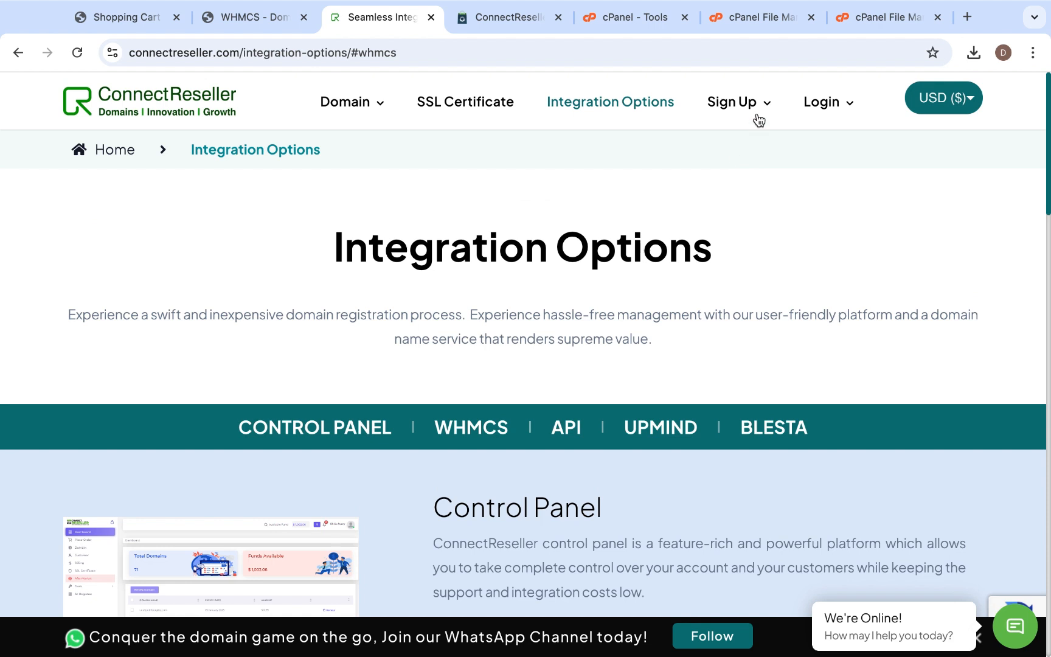
{"action": "left_click", "coordinate": [744, 108]}
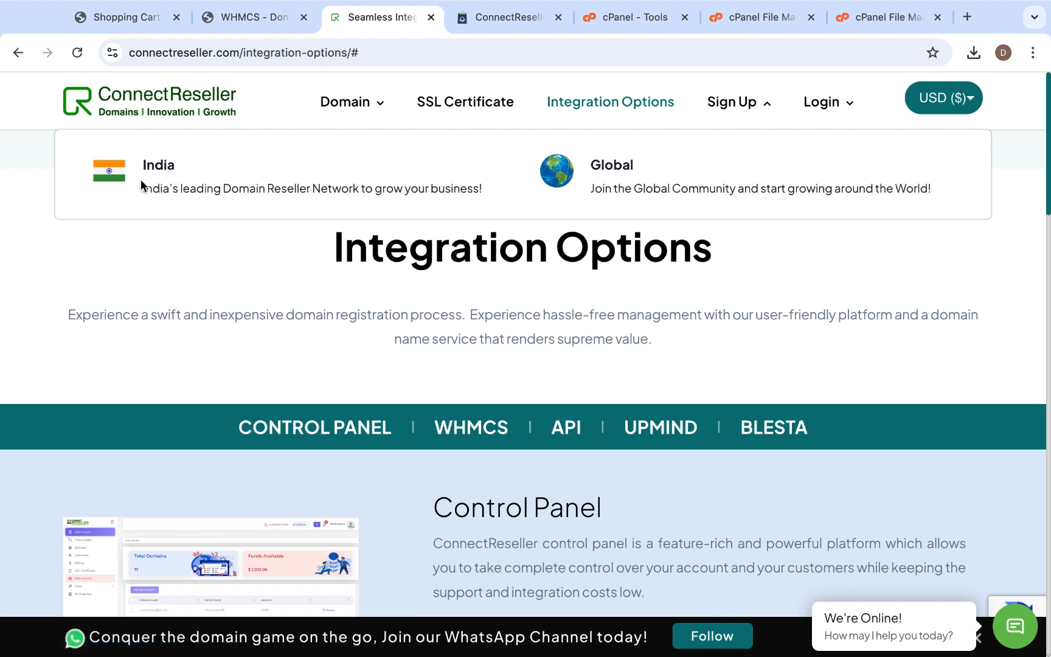
{"action": "left_click", "coordinate": [618, 175]}
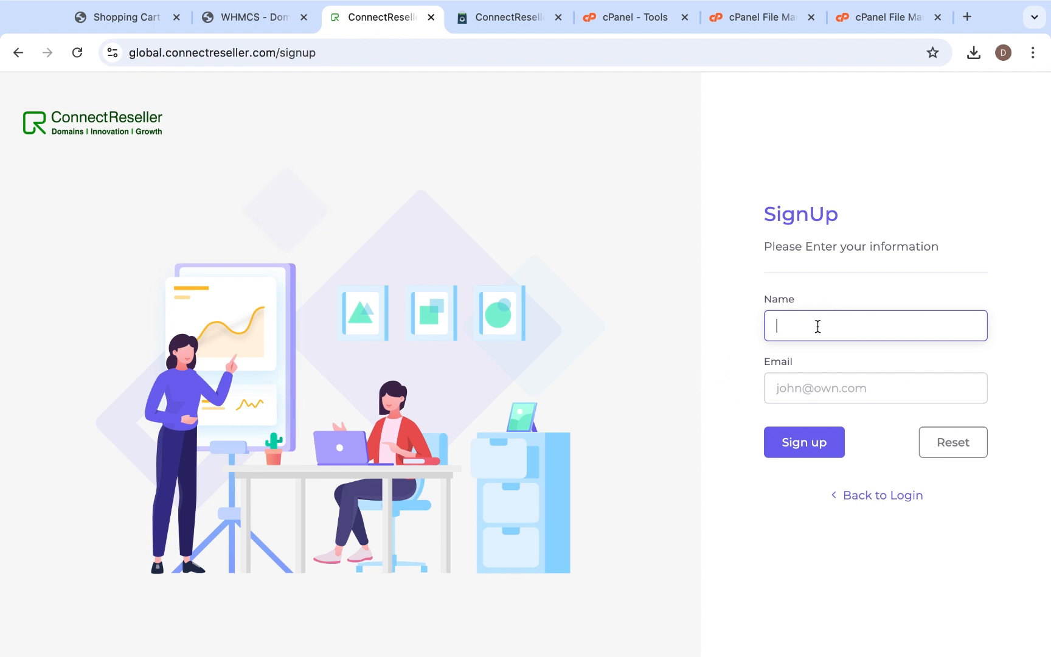
{"action": "left_click", "coordinate": [712, 393]}
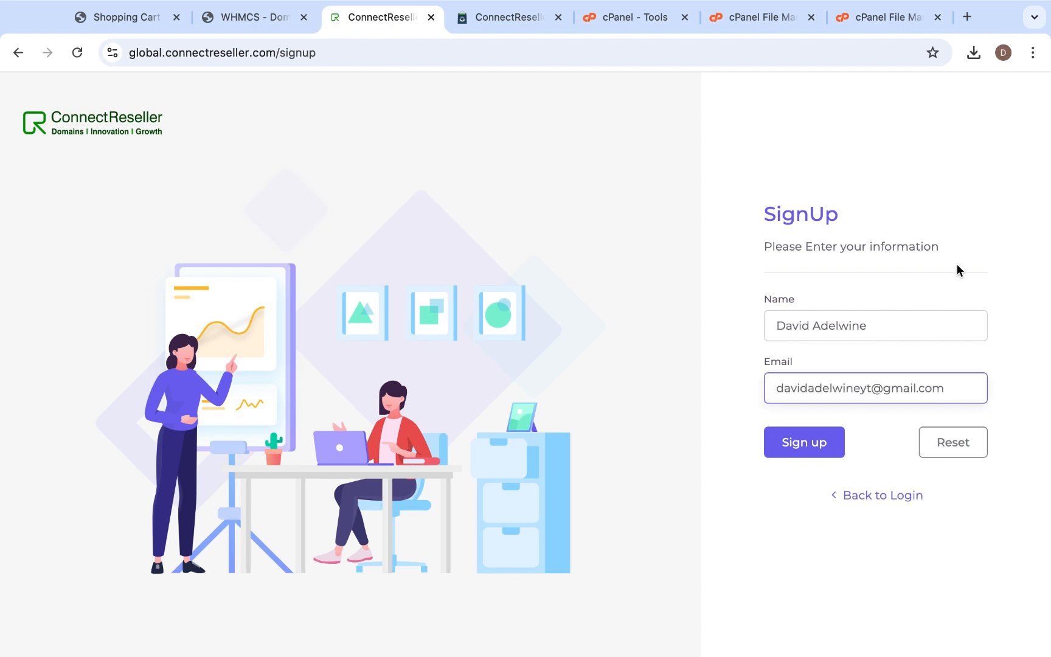
{"action": "left_click", "coordinate": [811, 450]}
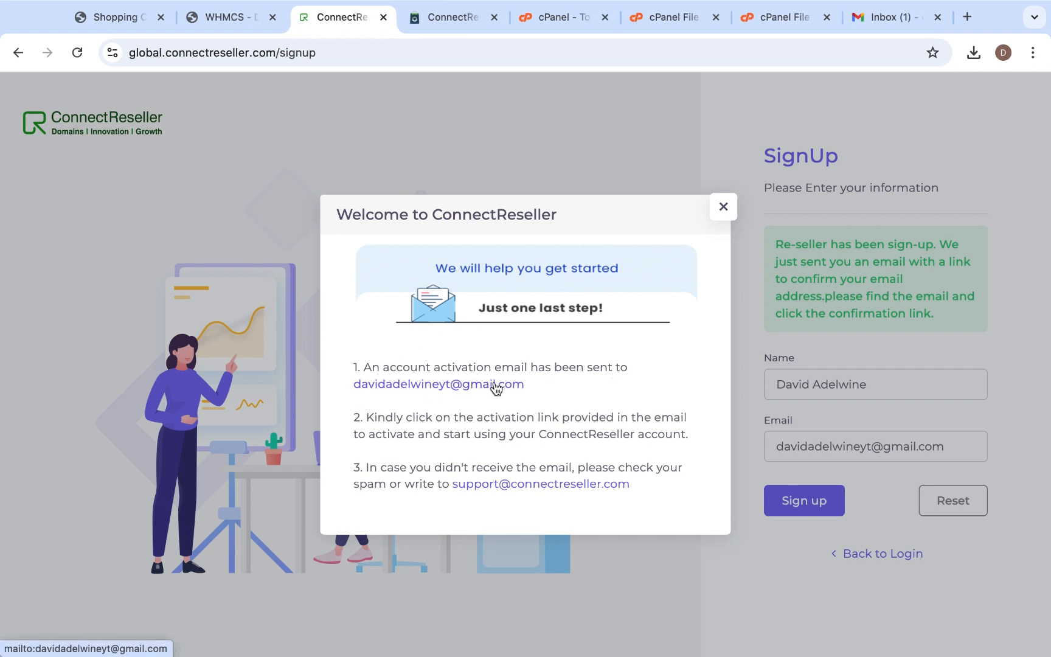
- Switch to Gmail, open the Welcome to ConnectReseller email and follow its registration confirmation link
{"action": "left_click", "coordinate": [888, 26]}
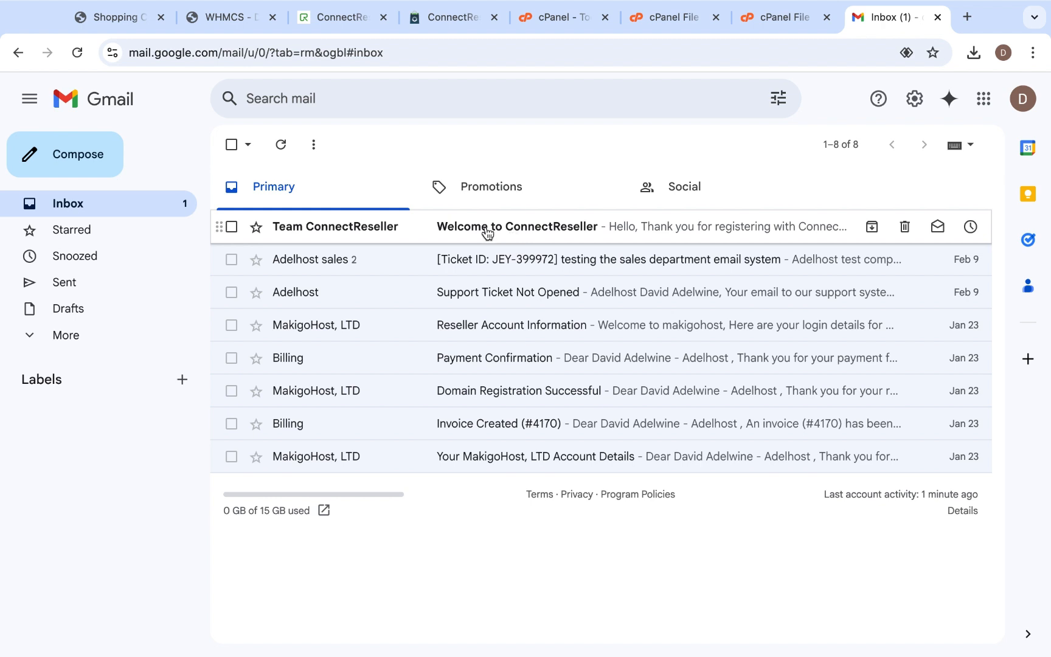
{"action": "mouse_move", "coordinate": [398, 233]}
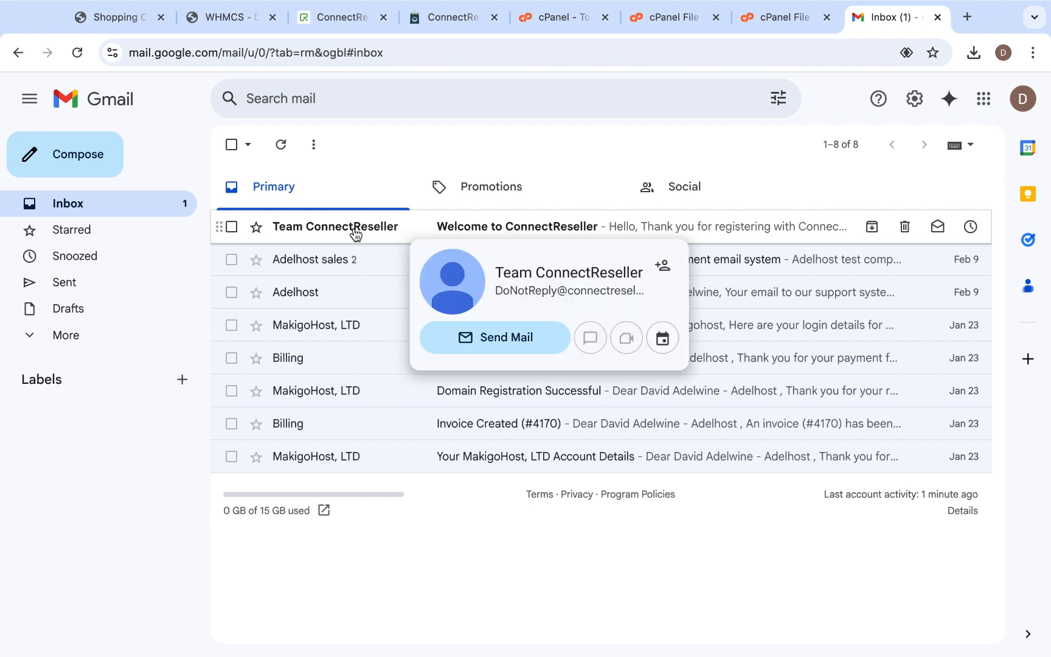
{"action": "left_click", "coordinate": [314, 227]}
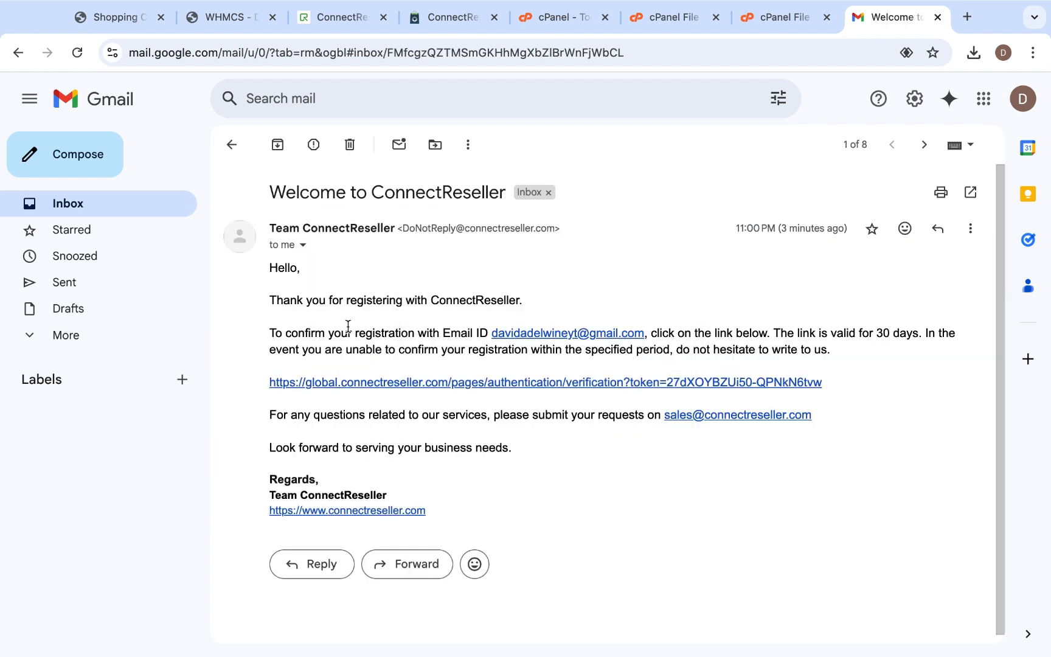
{"action": "left_click", "coordinate": [376, 385]}
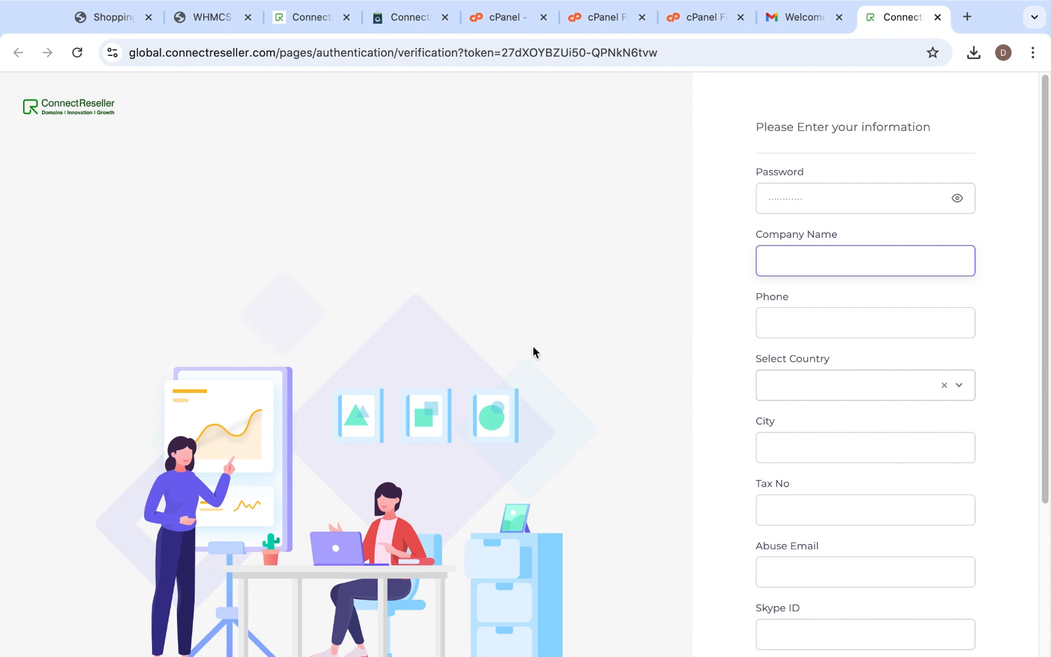
- Review the ConnectReseller account information form from the password field down to the two factor authentication option
{"action": "scroll", "coordinate": [851, 353], "scroll_direction": "down", "scroll_amount": 5}
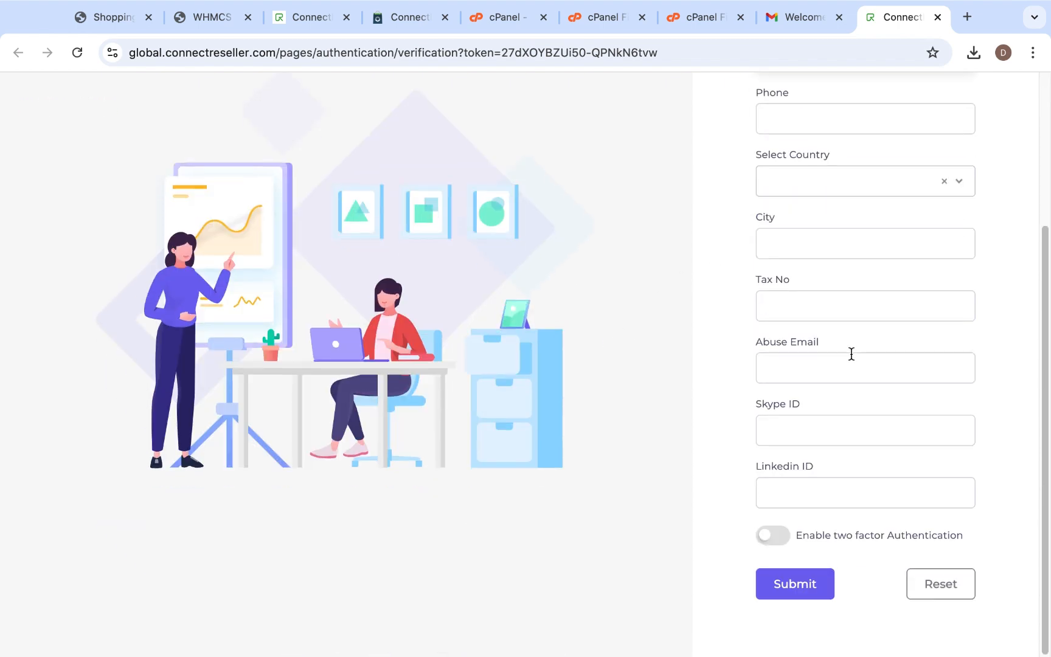
{"action": "scroll", "coordinate": [850, 353], "scroll_direction": "up", "scroll_amount": 5}
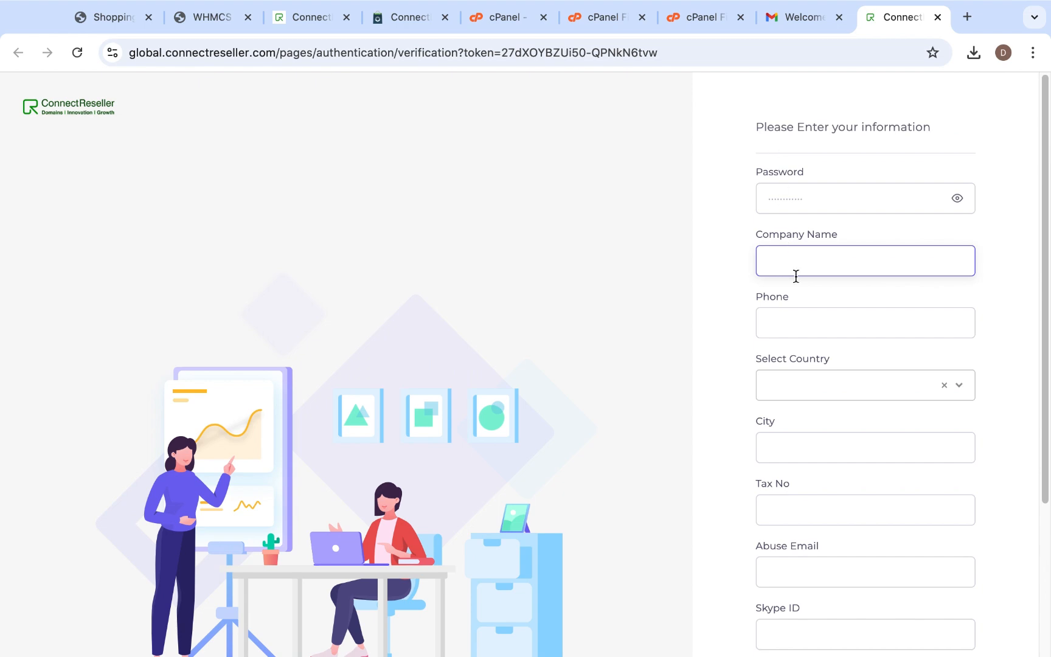
{"action": "scroll", "coordinate": [807, 304], "scroll_direction": "down", "scroll_amount": 1}
{"action": "scroll", "coordinate": [806, 309], "scroll_direction": "down", "scroll_amount": 3}
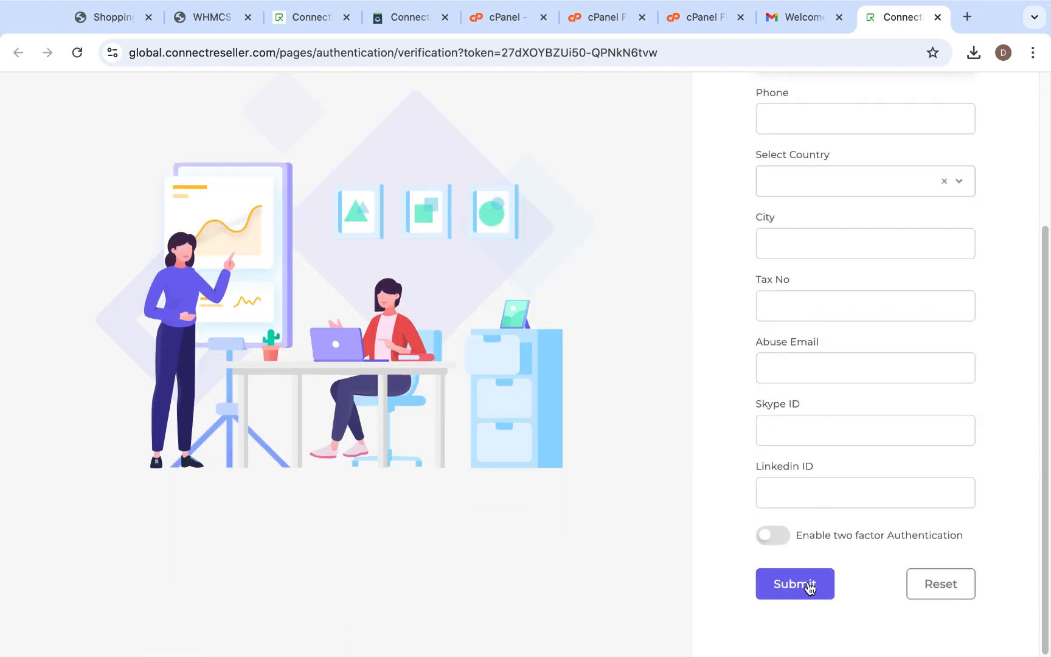
{"action": "scroll", "coordinate": [783, 373], "scroll_direction": "up", "scroll_amount": 5}
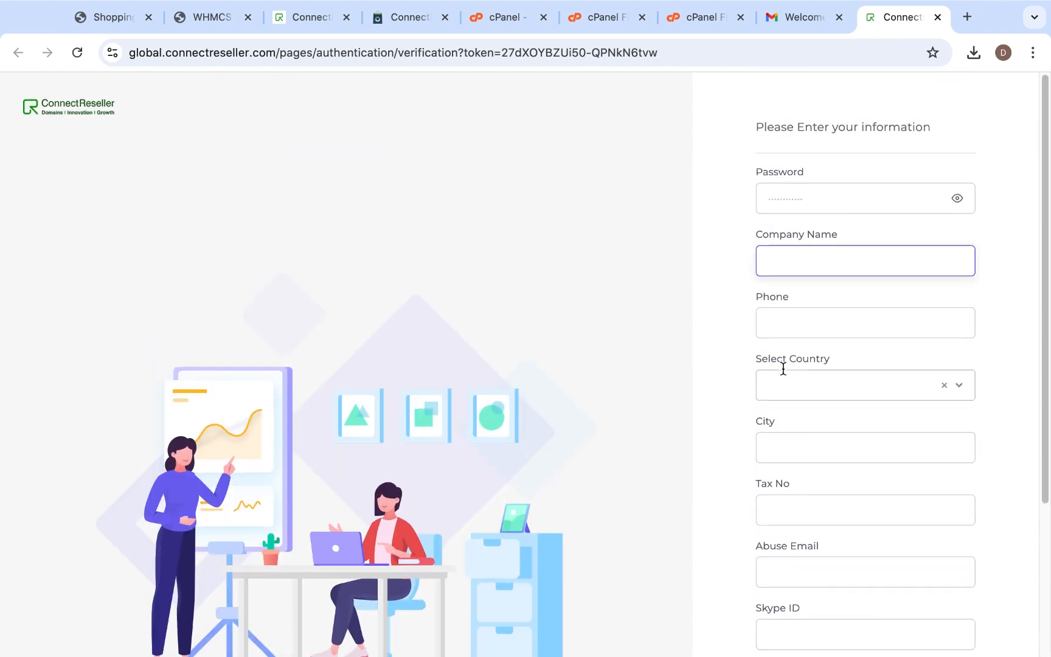
{"action": "scroll", "coordinate": [783, 370], "scroll_direction": "down", "scroll_amount": 3}
{"action": "scroll", "coordinate": [783, 370], "scroll_direction": "up", "scroll_amount": 1}
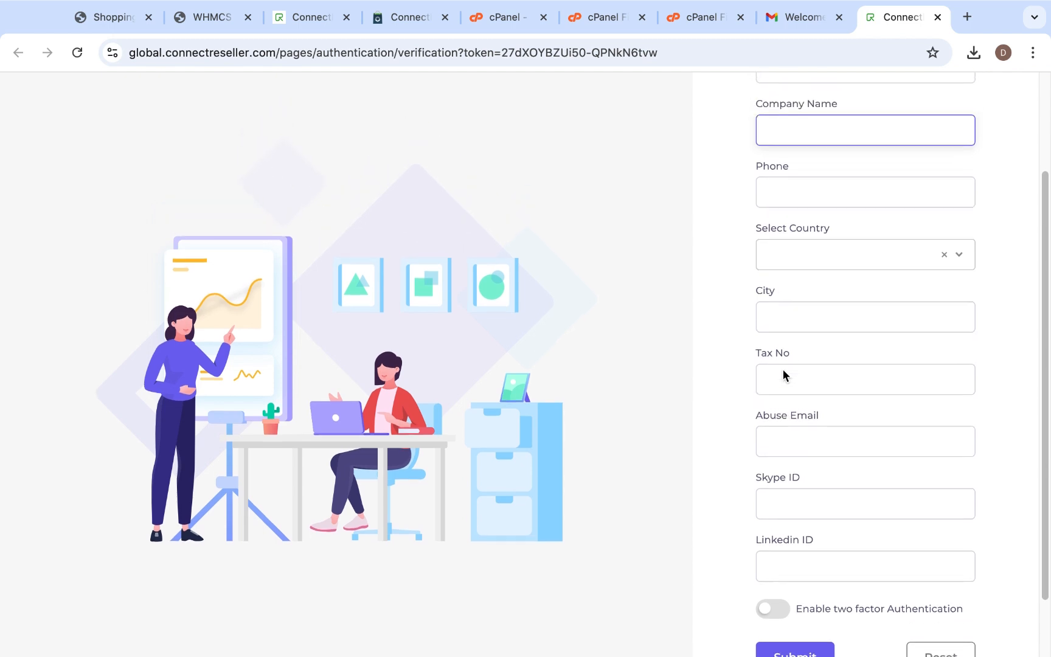
{"action": "scroll", "coordinate": [783, 370], "scroll_direction": "up", "scroll_amount": 2}
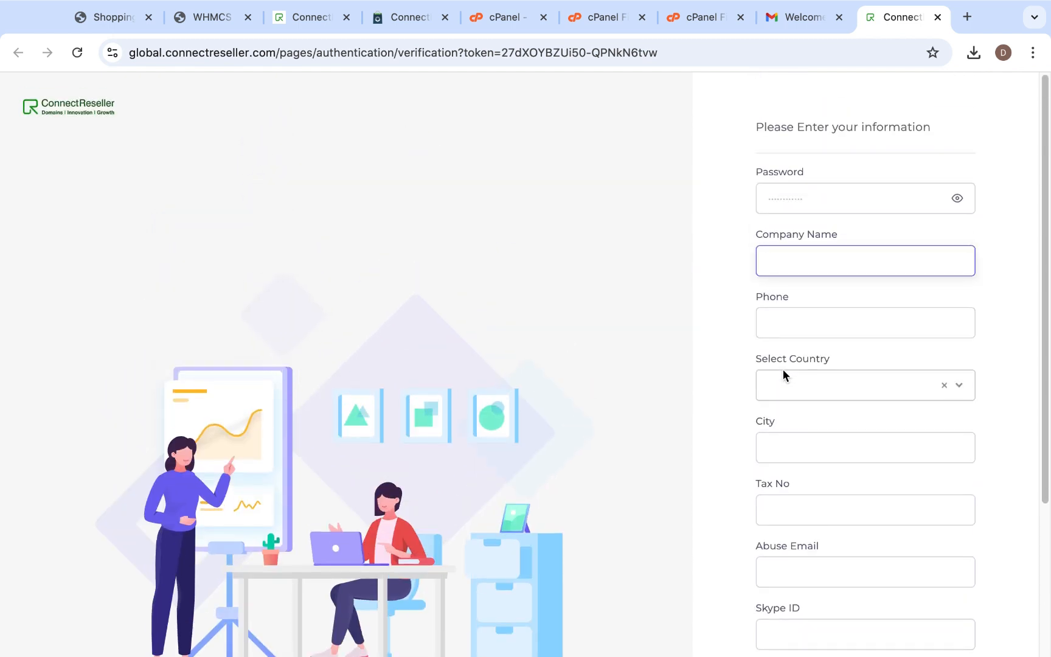
{"action": "scroll", "coordinate": [768, 380], "scroll_direction": "down", "scroll_amount": 10}
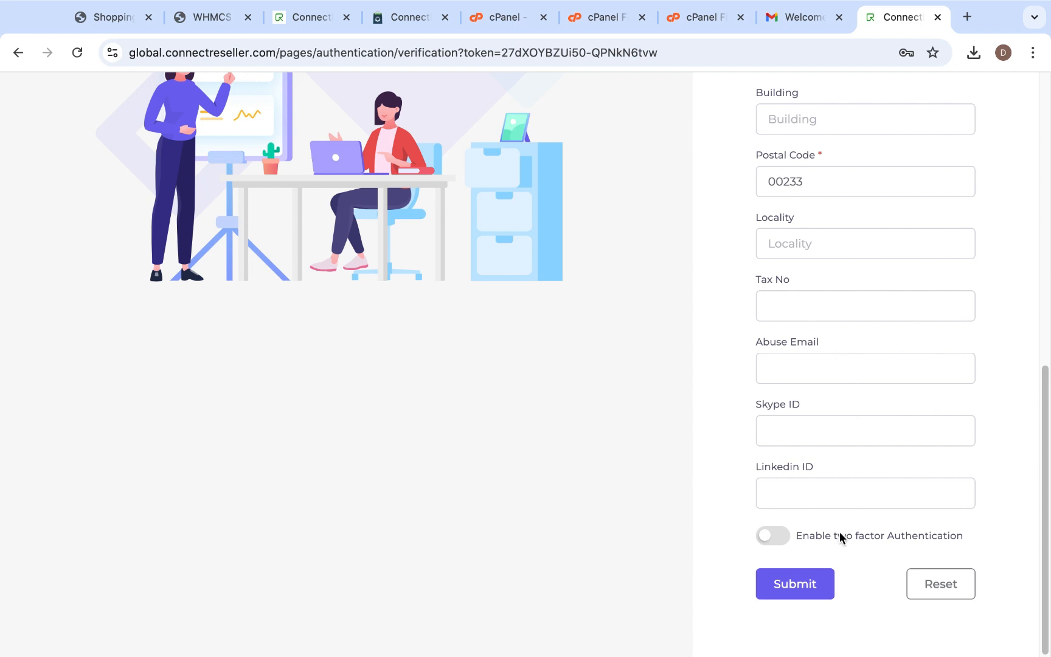
- Submit the account information form and dismiss the browser's offers to save the address and login password
{"action": "left_click", "coordinate": [812, 584]}
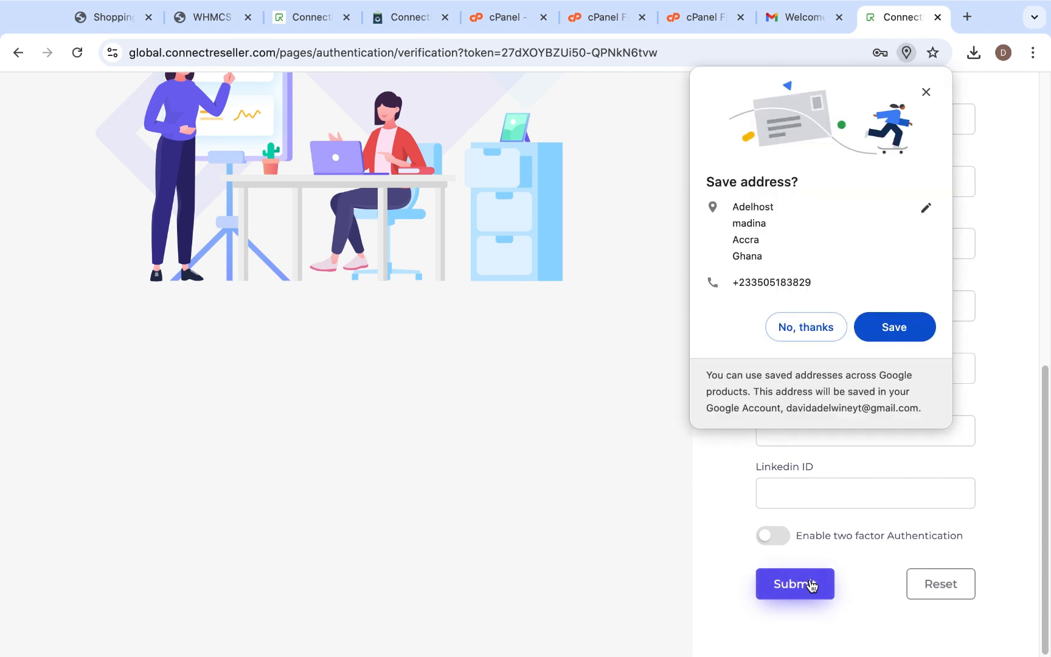
{"action": "left_click", "coordinate": [926, 92]}
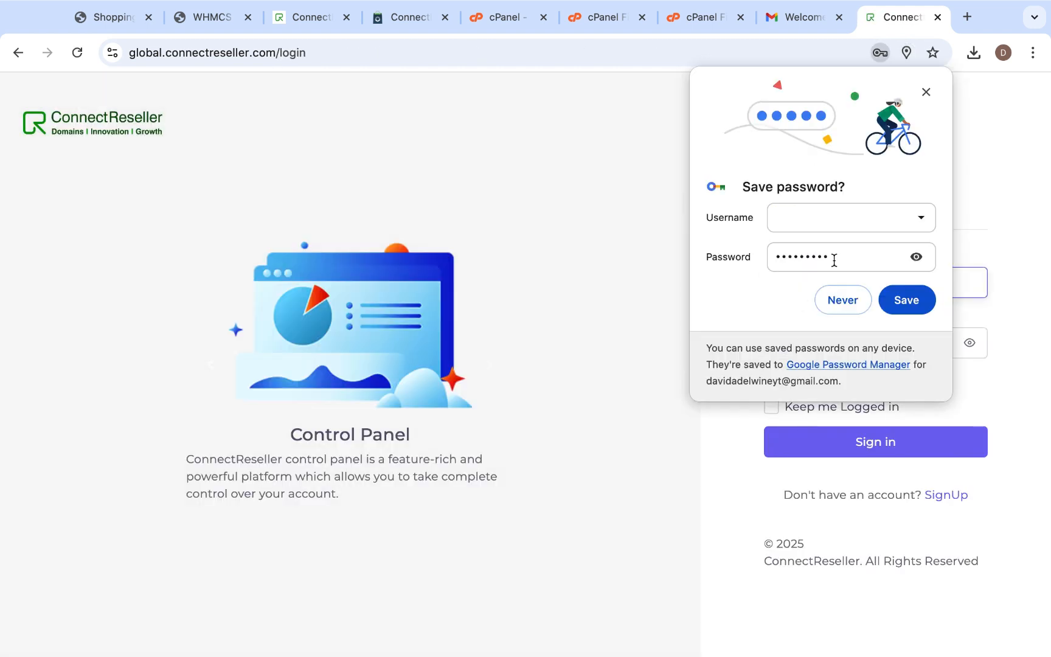
{"action": "left_click", "coordinate": [927, 94]}
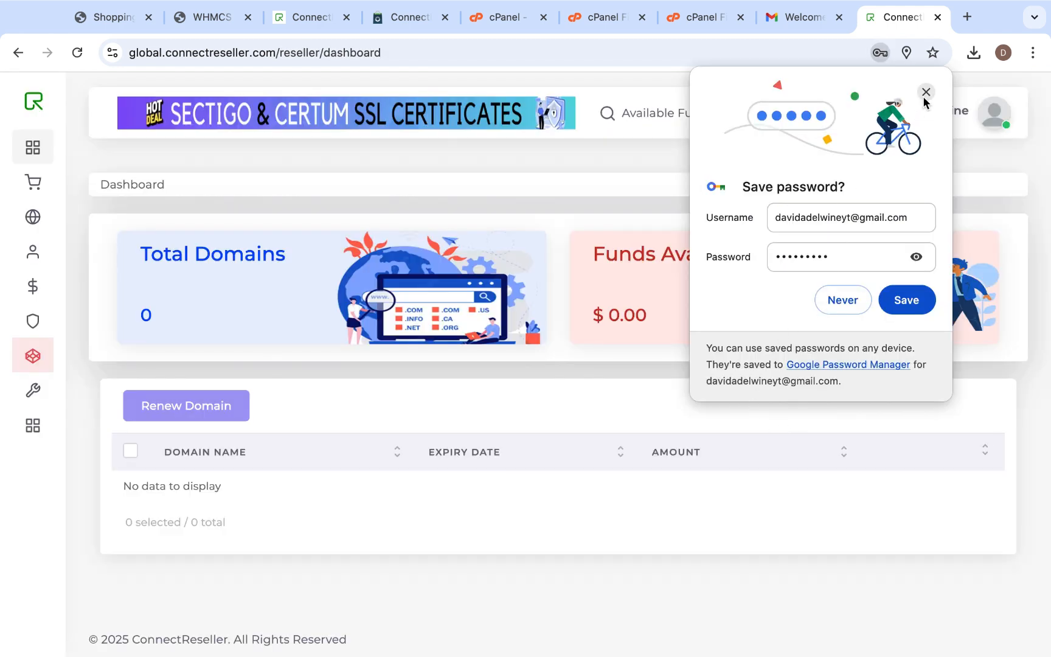
{"action": "left_click", "coordinate": [926, 92]}
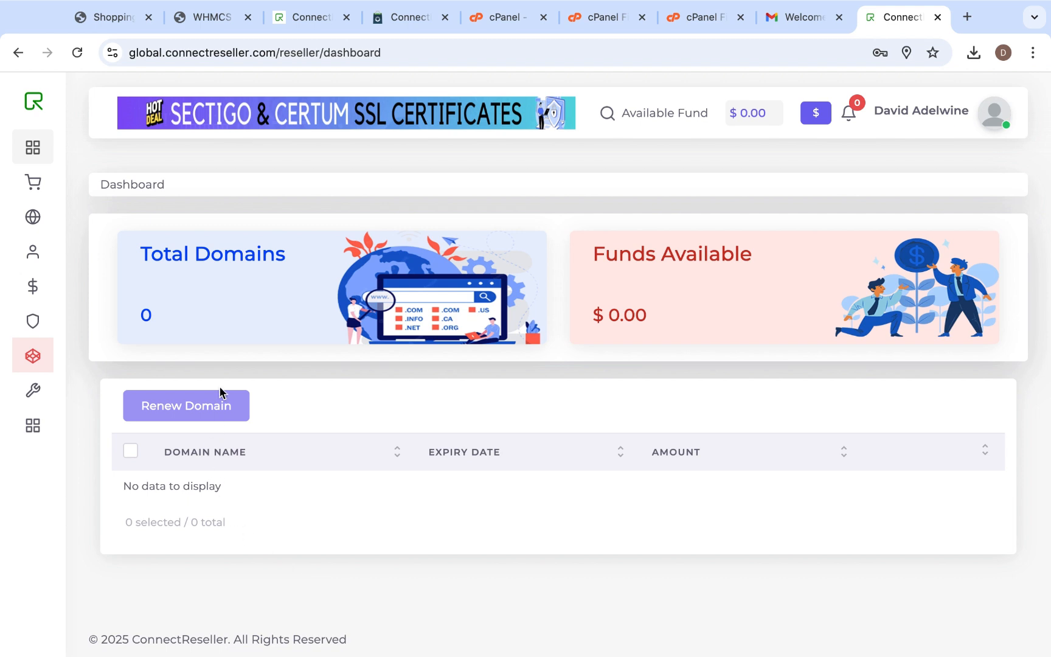
- Look over the reseller dashboard's domain total, open the Add Funds page and accept its transaction limit notice
{"action": "left_click_drag", "start_coordinate": [137, 248], "coordinate": [341, 262]}
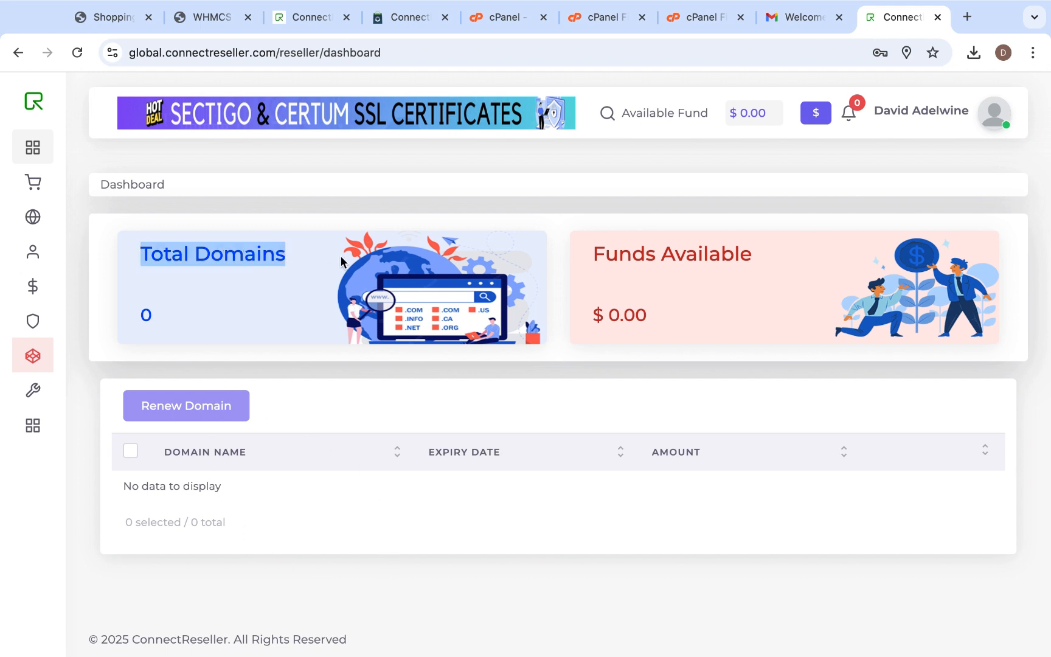
{"action": "left_click", "coordinate": [160, 325]}
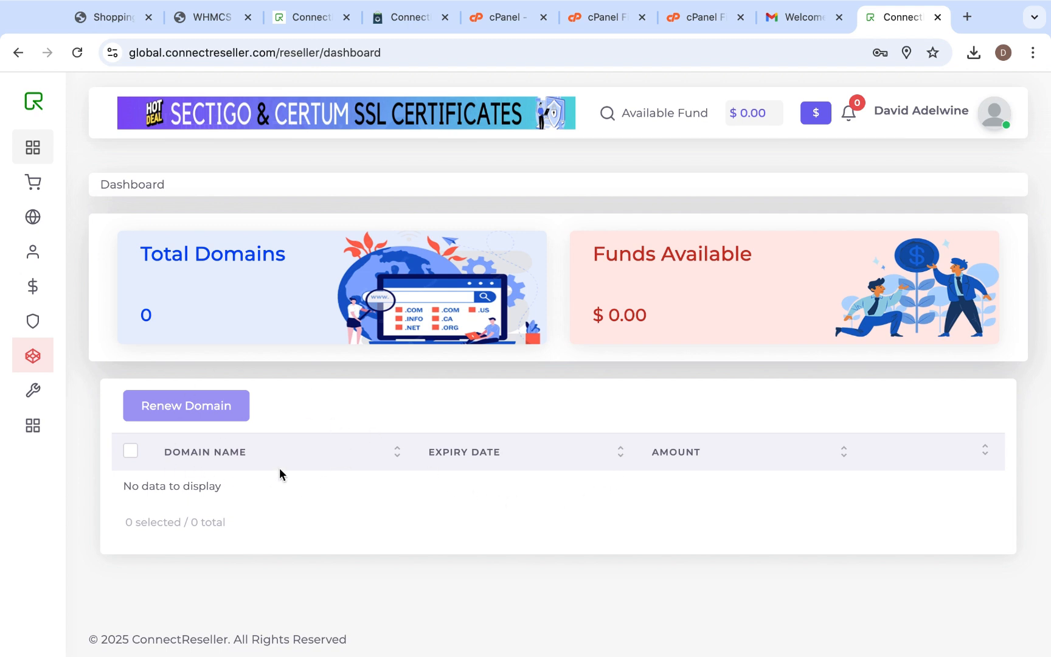
{"action": "left_click", "coordinate": [816, 114]}
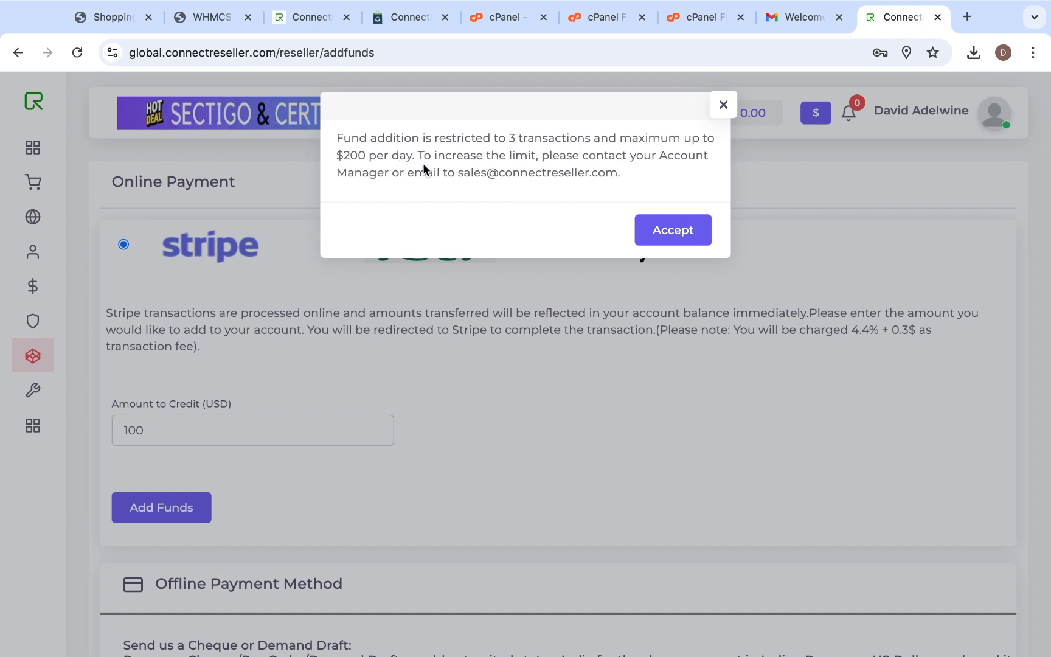
{"action": "left_click_drag", "start_coordinate": [459, 174], "coordinate": [608, 181]}
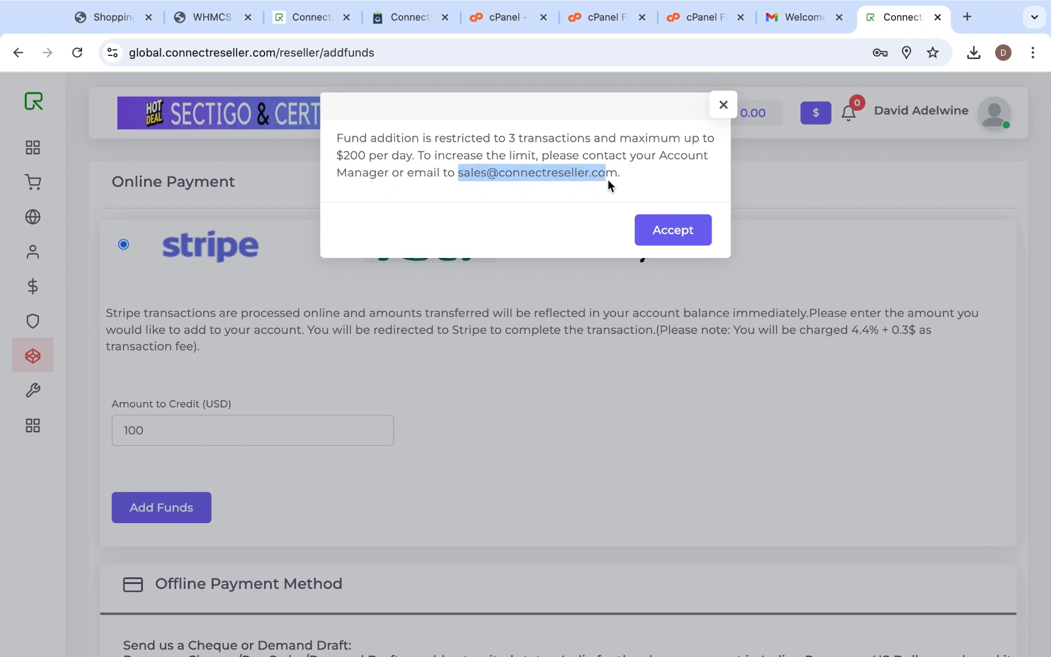
{"action": "left_click", "coordinate": [639, 177]}
{"action": "left_click_drag", "start_coordinate": [451, 178], "coordinate": [605, 180]}
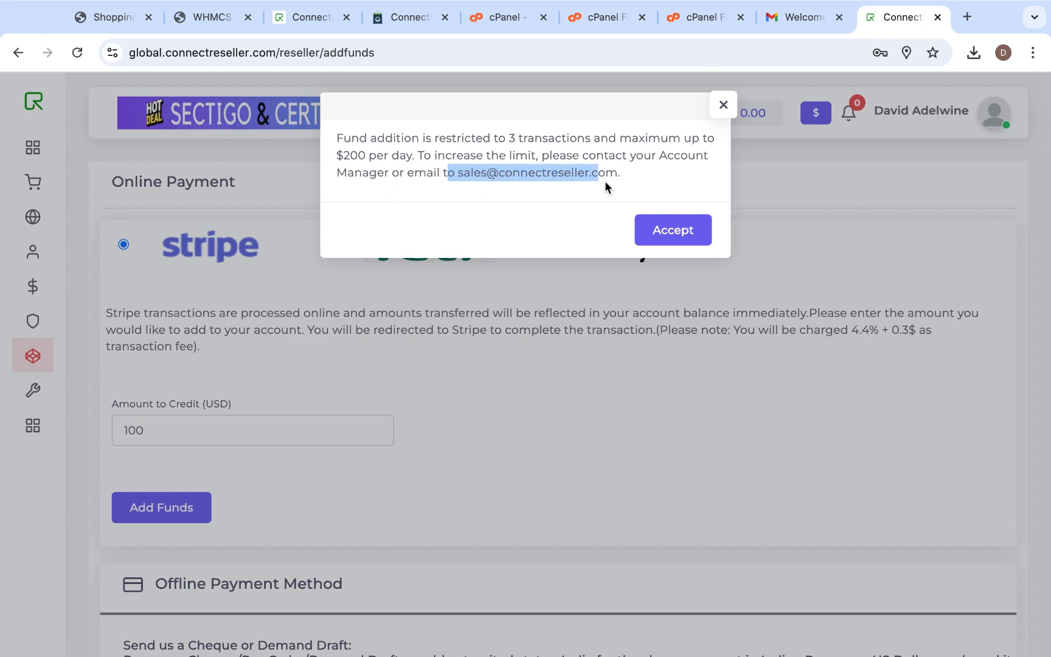
{"action": "left_click", "coordinate": [678, 176]}
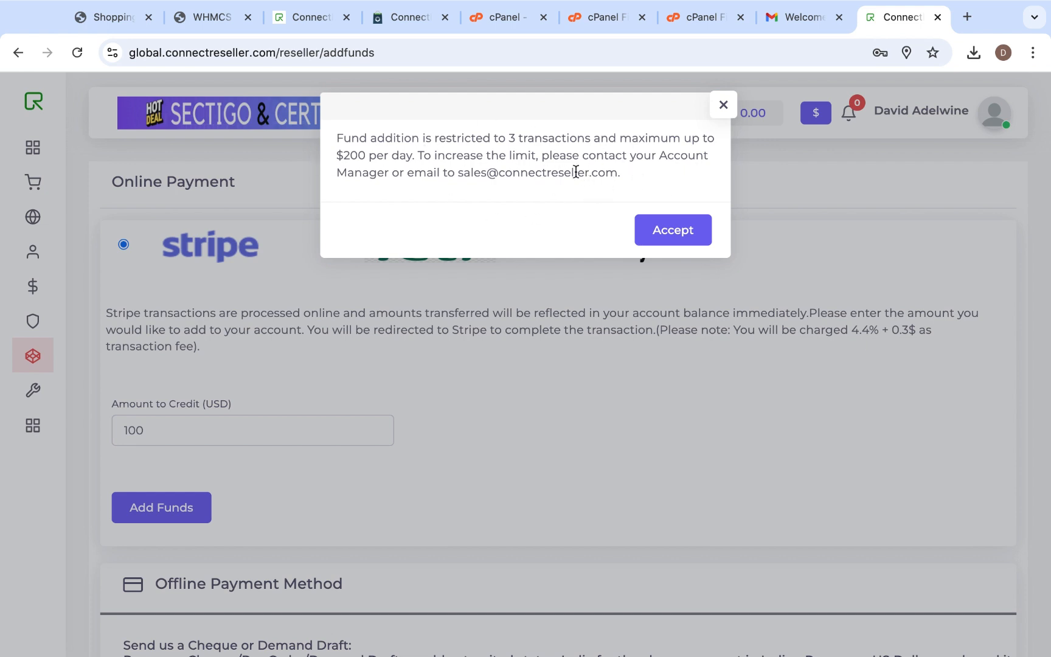
{"action": "left_click", "coordinate": [688, 232]}
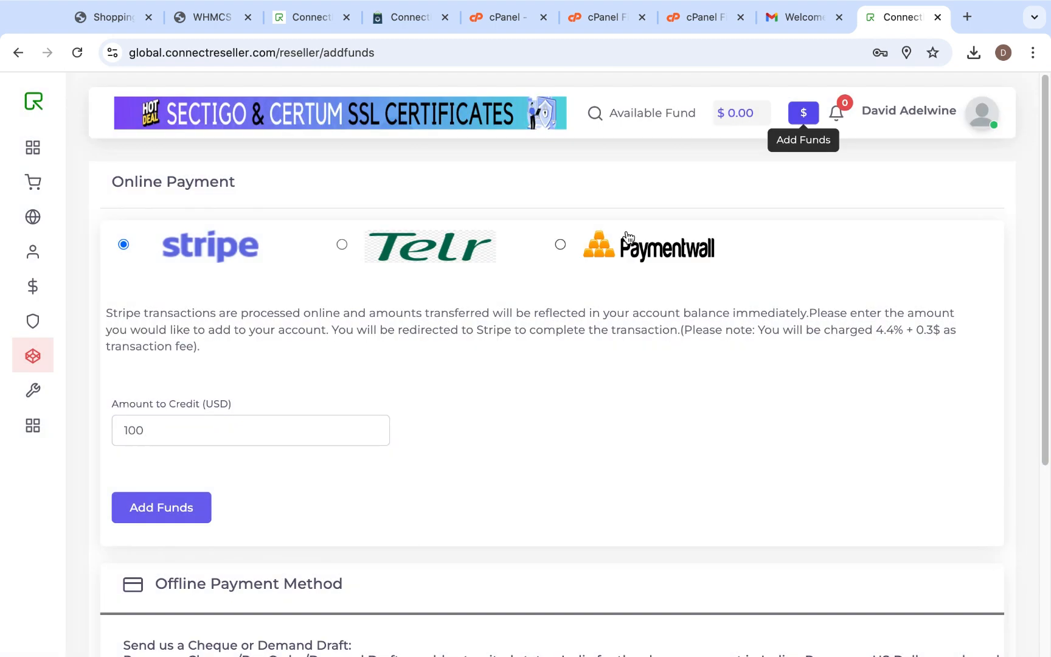
- Review the online and offline payment methods offered for adding funds to the reseller account
{"action": "scroll", "coordinate": [615, 321], "scroll_direction": "down", "scroll_amount": 3}
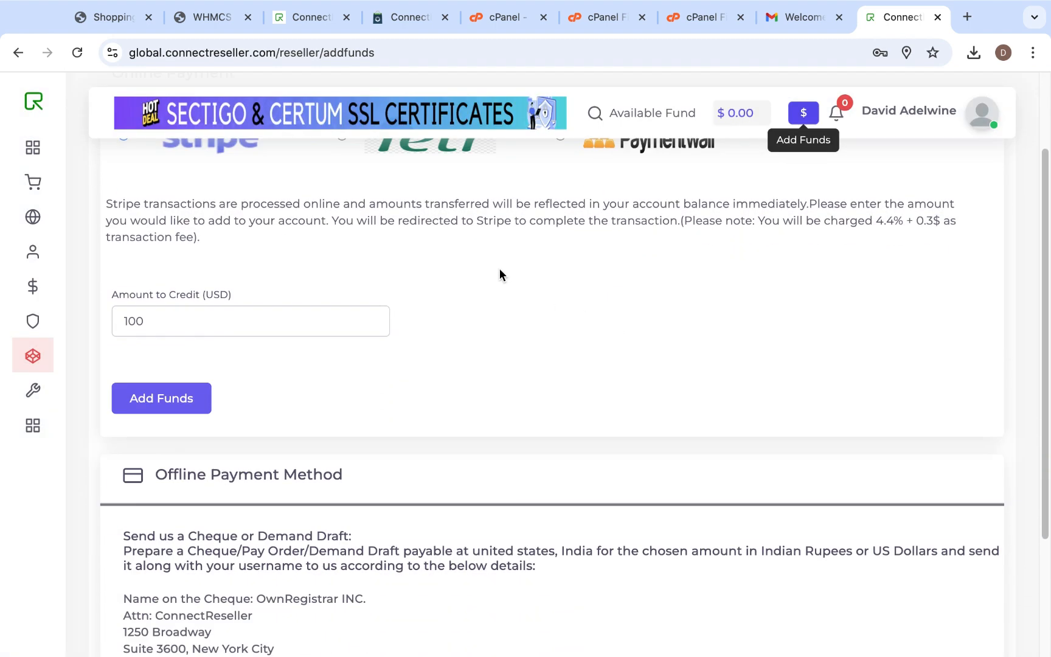
{"action": "scroll", "coordinate": [706, 331], "scroll_direction": "up", "scroll_amount": 3}
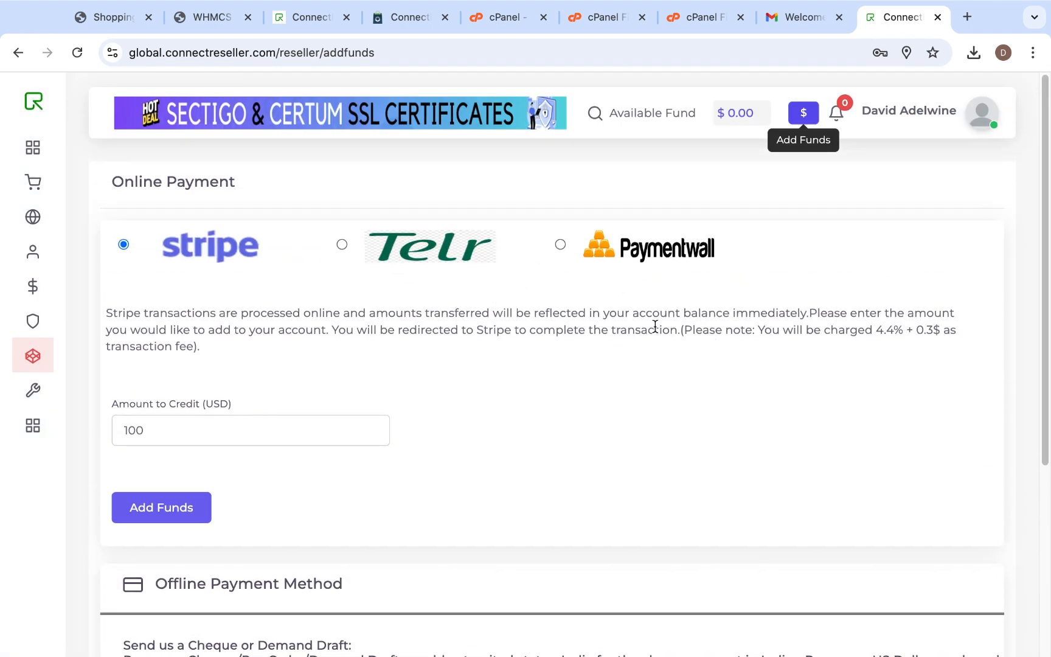
{"action": "scroll", "coordinate": [664, 394], "scroll_direction": "down", "scroll_amount": 2}
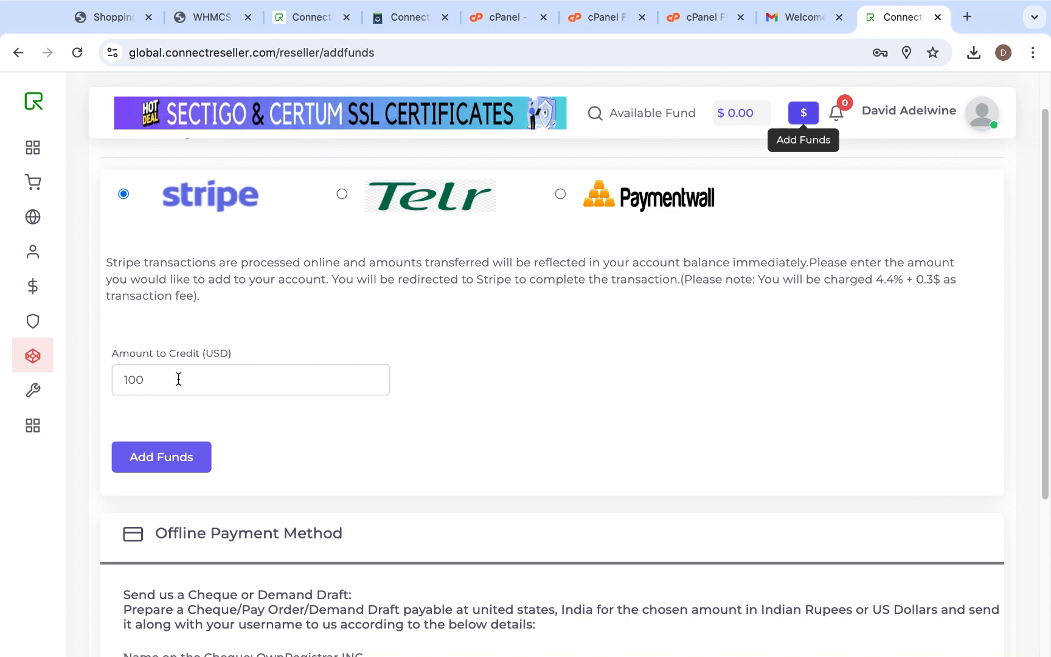
{"action": "scroll", "coordinate": [555, 446], "scroll_direction": "down", "scroll_amount": 5}
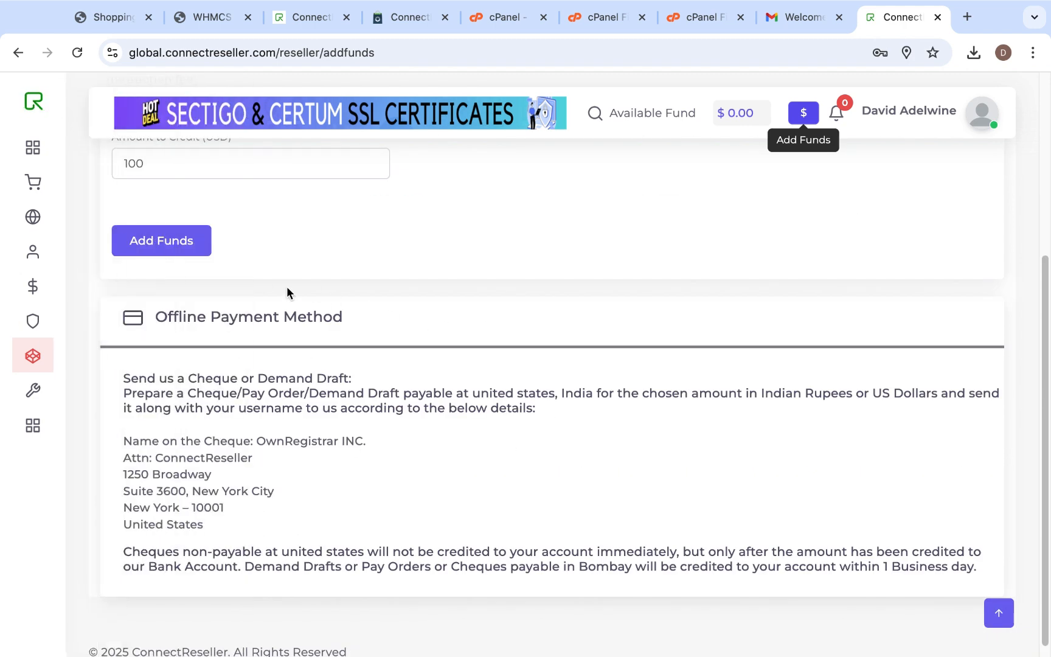
{"action": "scroll", "coordinate": [450, 380], "scroll_direction": "up", "scroll_amount": 5}
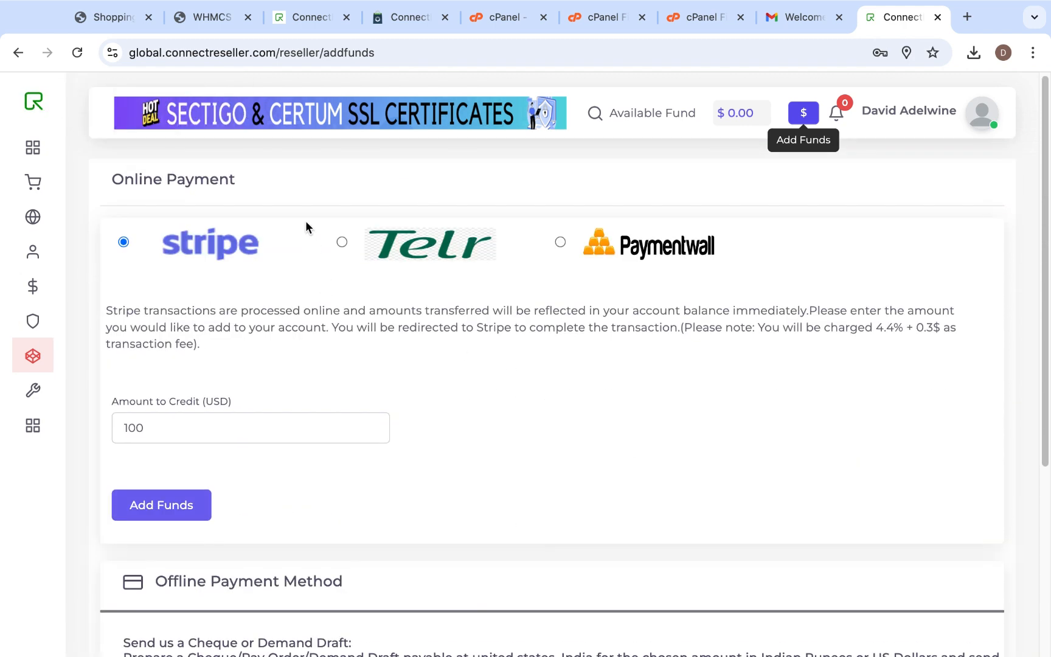
{"action": "scroll", "coordinate": [518, 390], "scroll_direction": "up", "scroll_amount": 1}
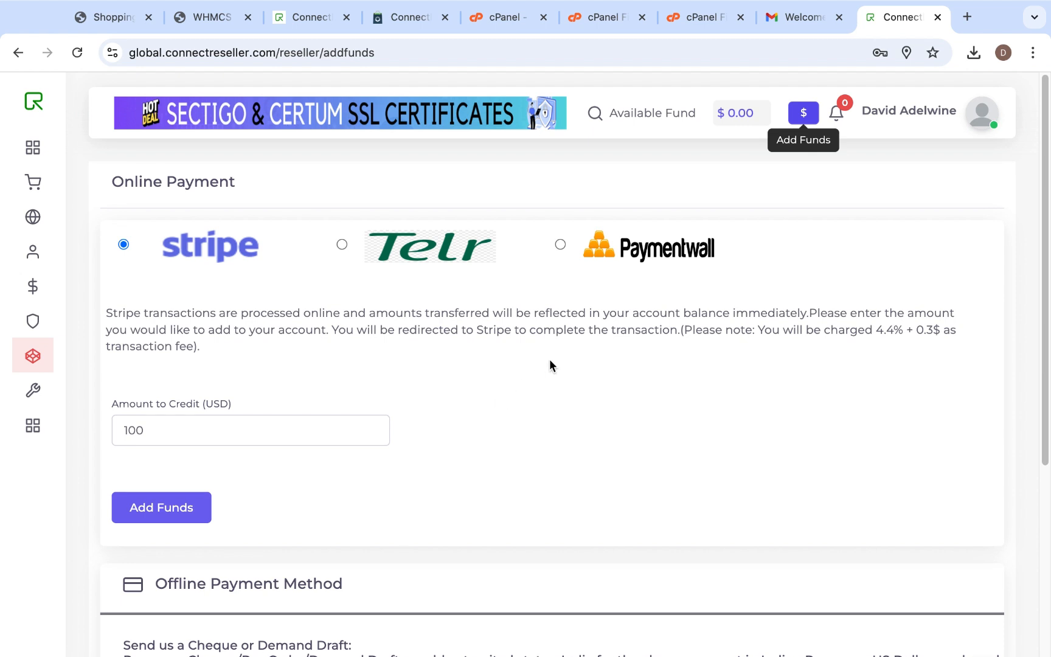
- Check which connectreseller configuration fields WHMCS requires, and return to the ConnectReseller control panel
{"action": "left_click", "coordinate": [305, 22]}
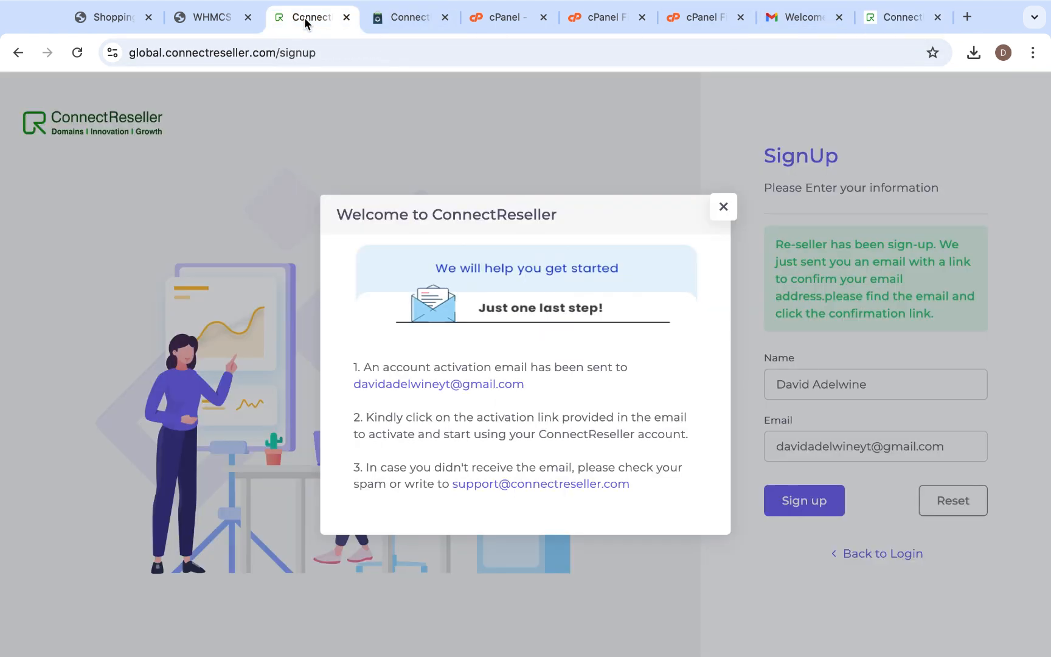
{"action": "left_click", "coordinate": [220, 18]}
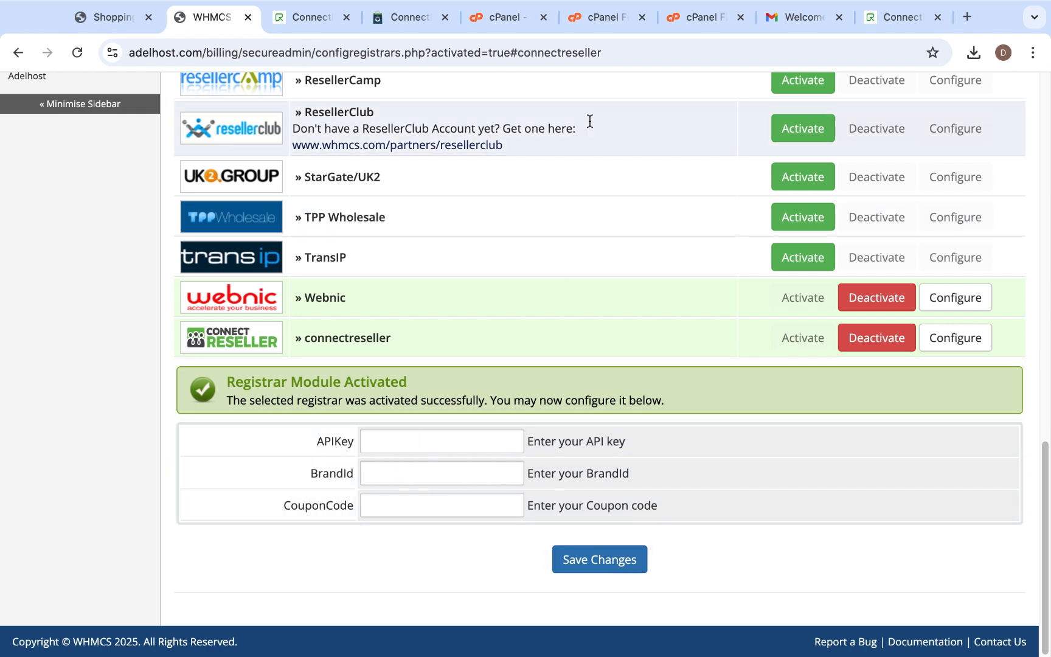
{"action": "left_click", "coordinate": [900, 17]}
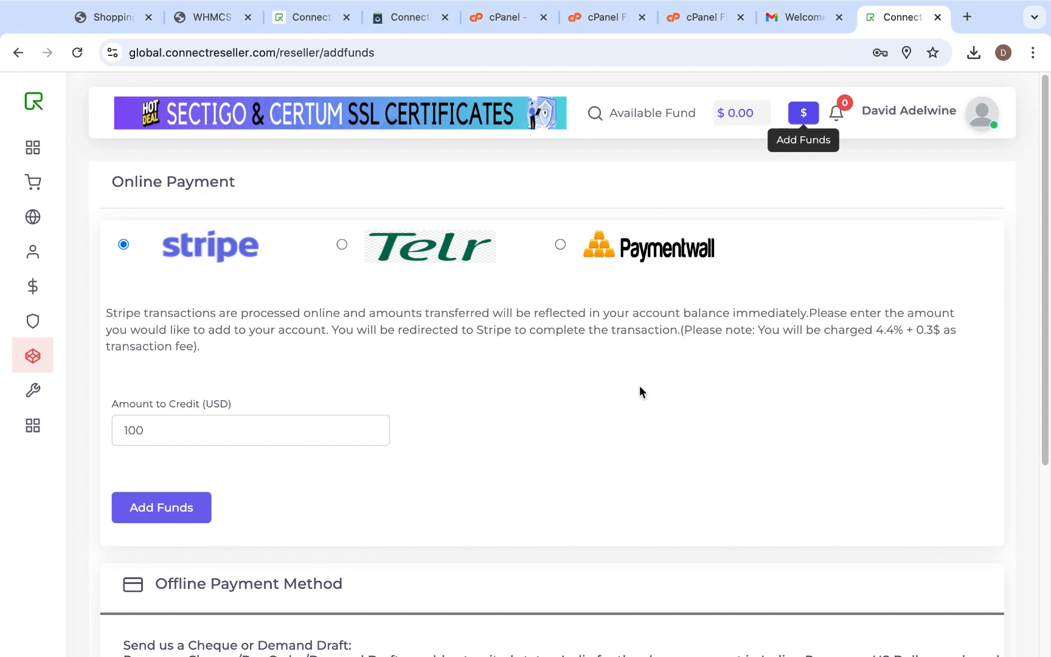
- Open the API section of the ConnectReseller profile settings, reveal the API key and copy it
{"action": "left_click", "coordinate": [984, 117]}
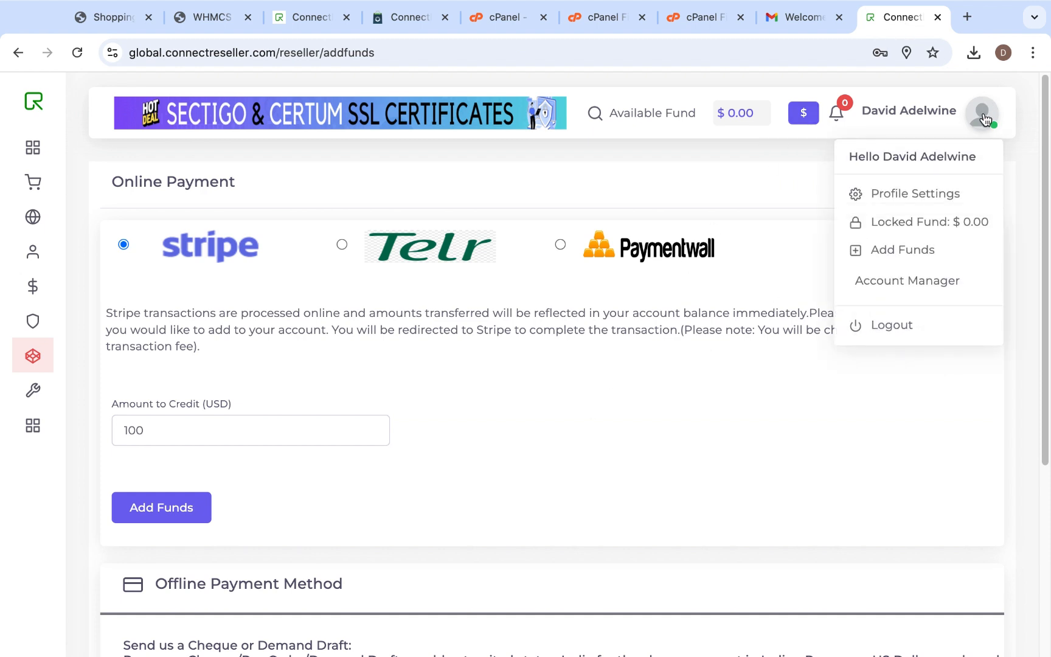
{"action": "left_click", "coordinate": [920, 195]}
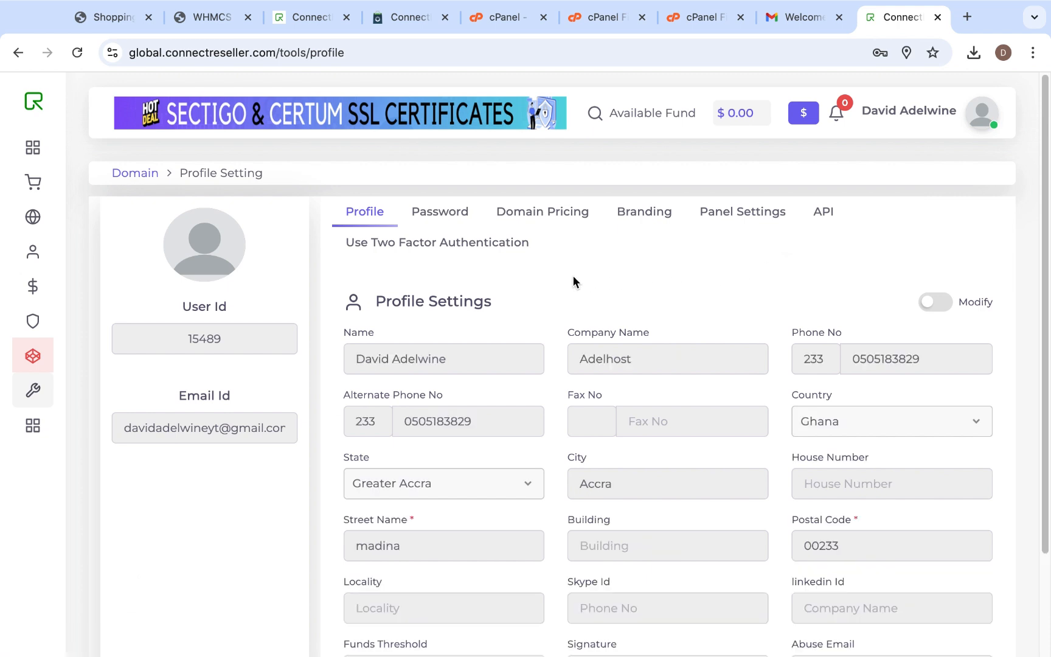
{"action": "left_click", "coordinate": [830, 213]}
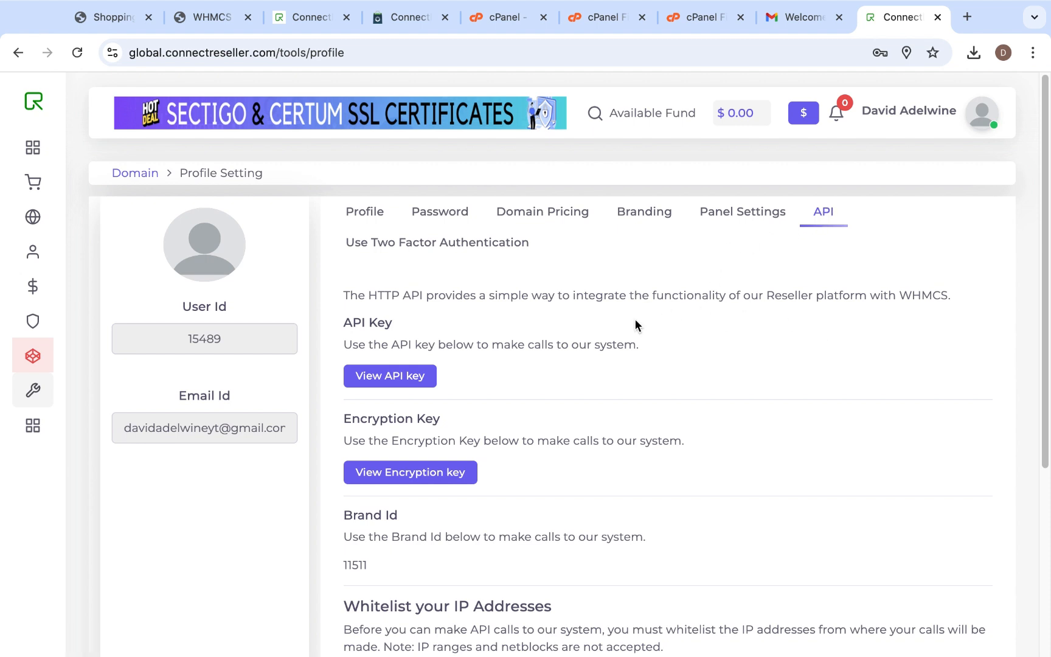
{"action": "scroll", "coordinate": [839, 338], "scroll_direction": "down", "scroll_amount": 1}
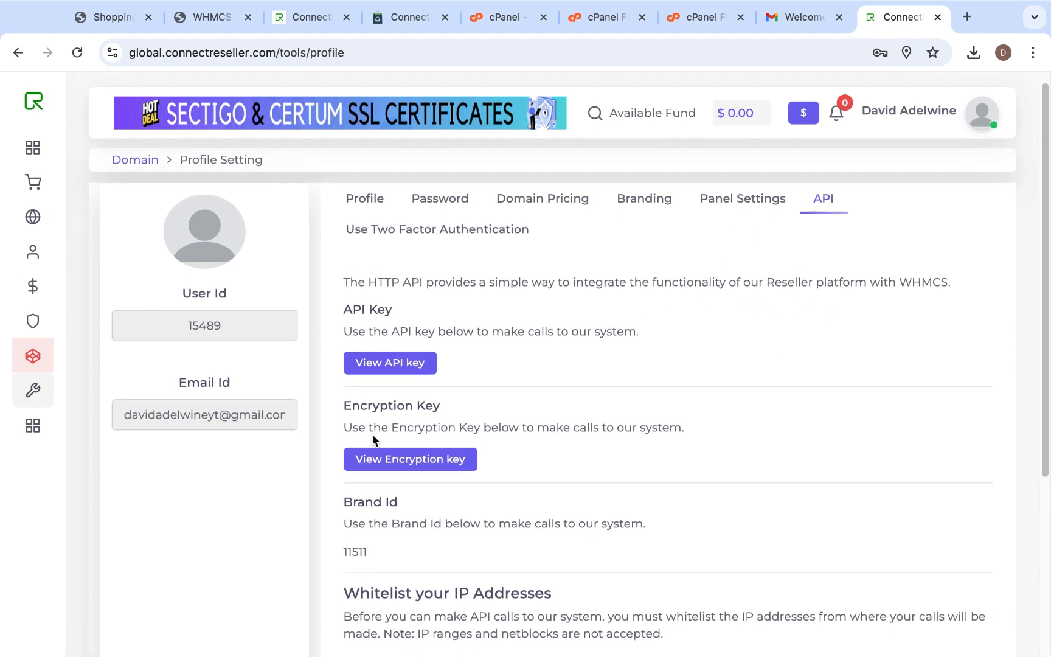
{"action": "left_click", "coordinate": [396, 365]}
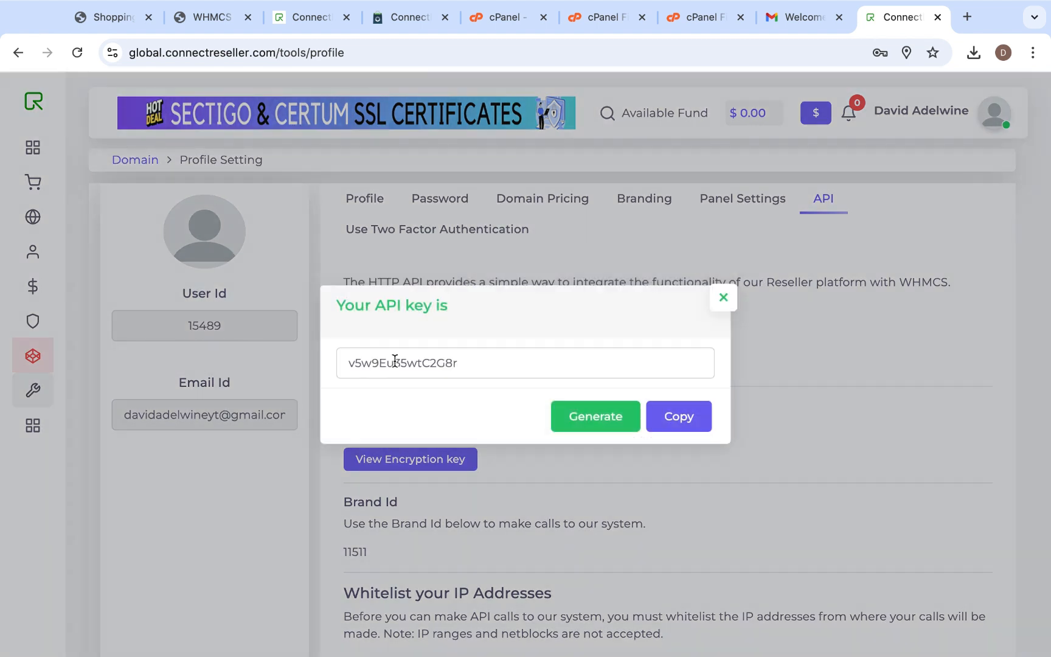
{"action": "double_click", "coordinate": [465, 363]}
{"action": "right_click", "coordinate": [411, 365]}
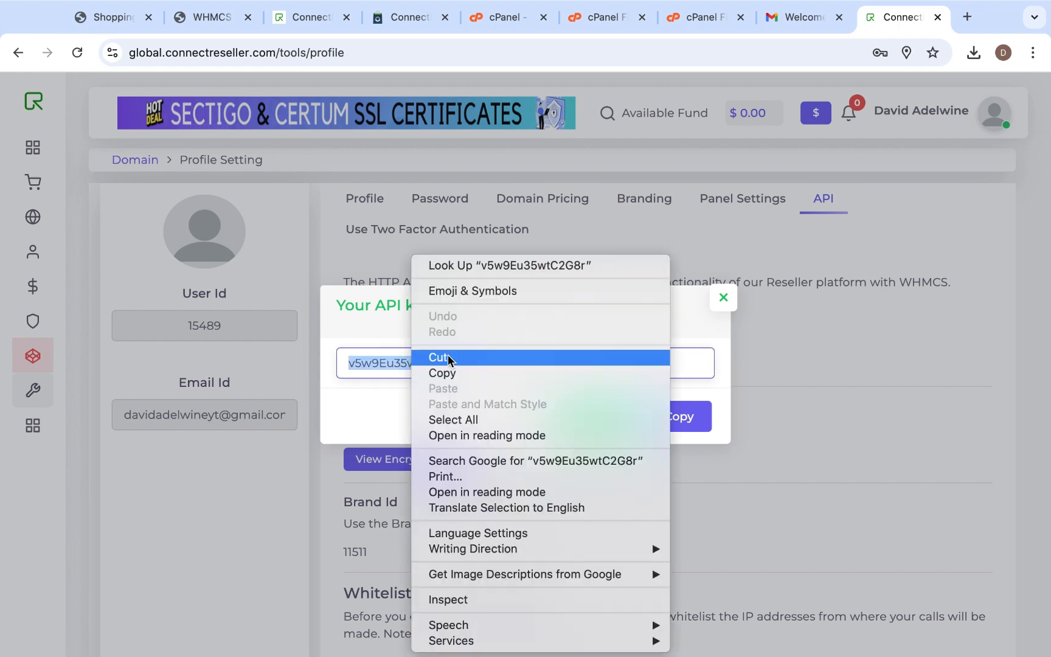
{"action": "left_click", "coordinate": [471, 372]}
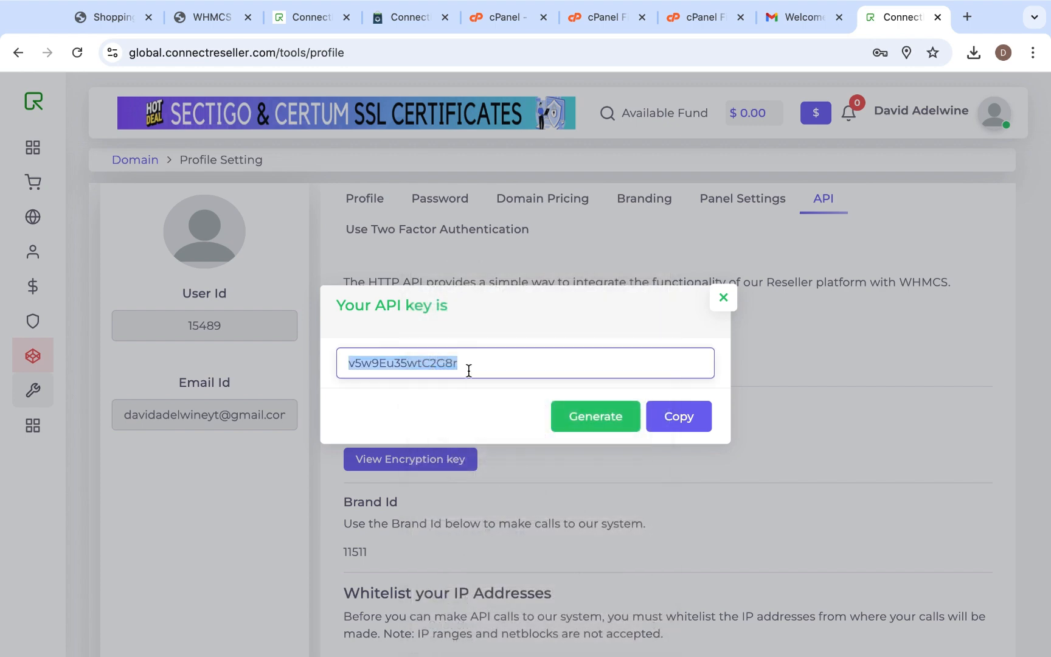
{"action": "left_click", "coordinate": [795, 370]}
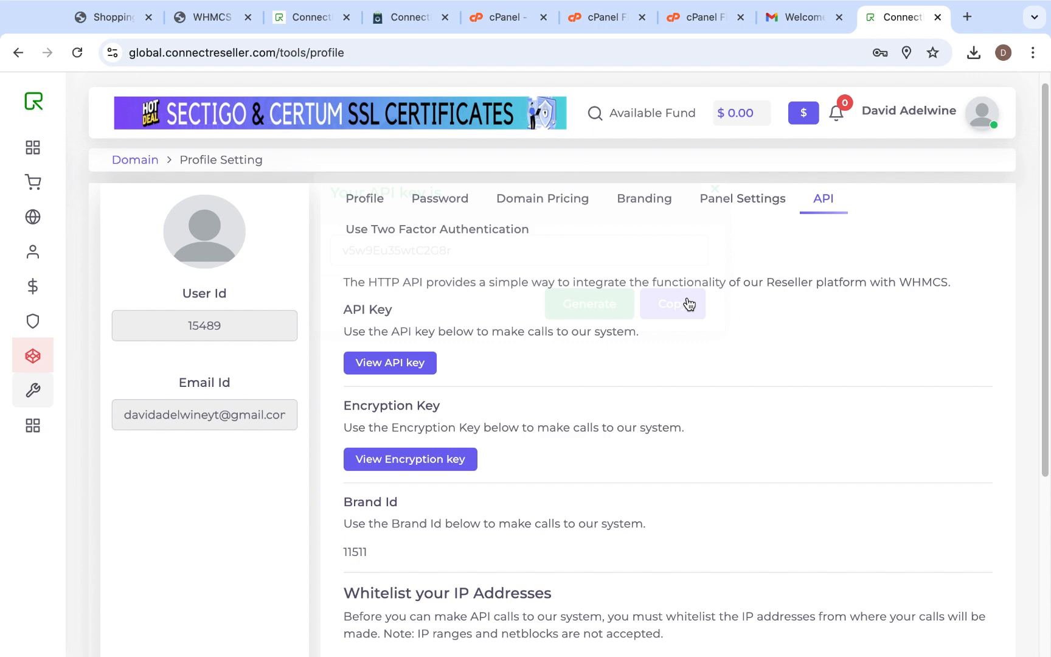
- Switch to the WHMCS Domain Registrars page and paste the API key into the connectreseller APIKey field
{"action": "left_click", "coordinate": [209, 22]}
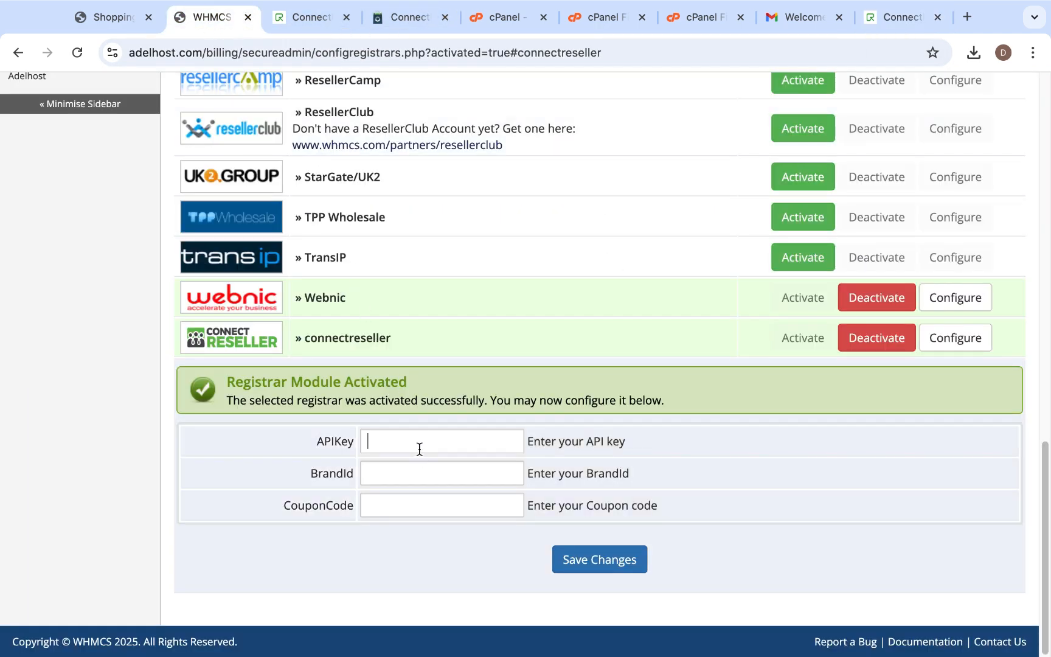
{"action": "right_click", "coordinate": [419, 449]}
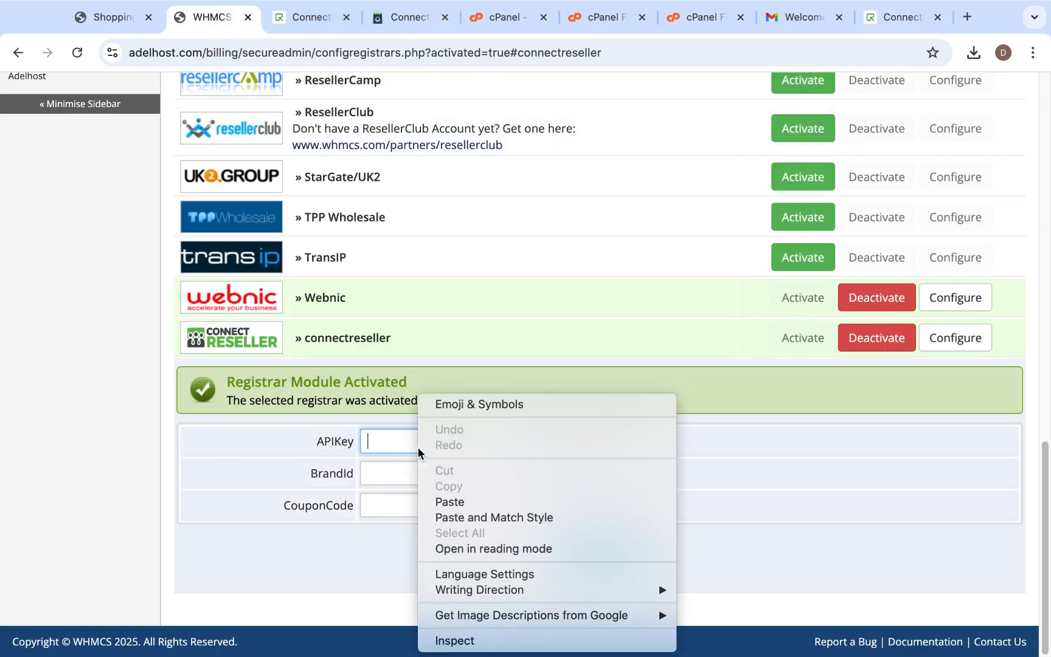
{"action": "left_click", "coordinate": [471, 502]}
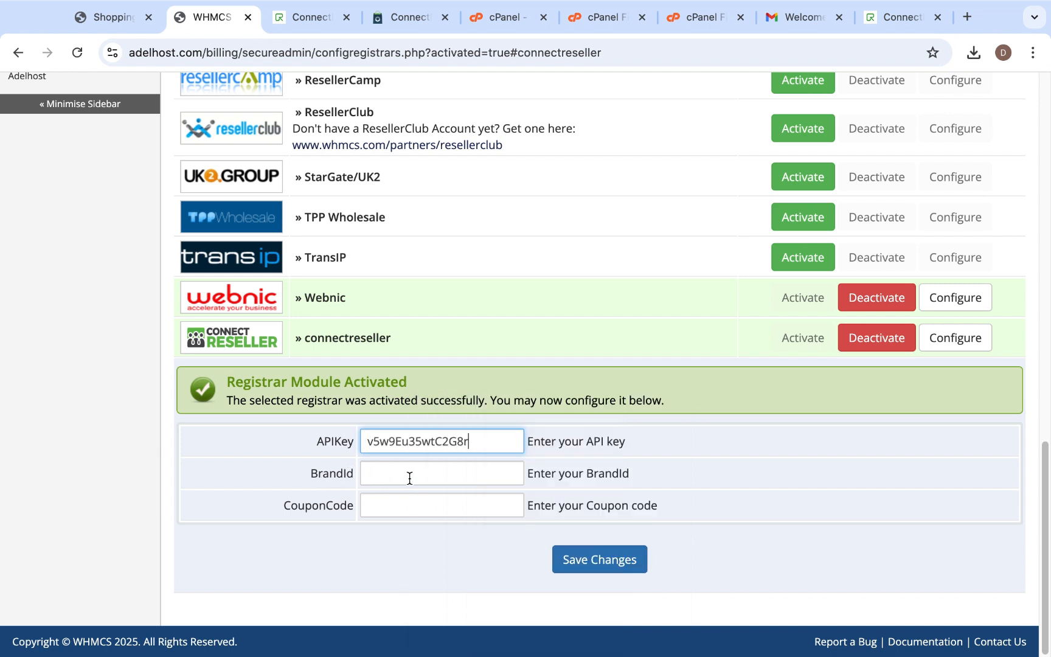
- Return to the ConnectReseller profile's API section and copy the Brand Id
{"action": "left_click", "coordinate": [915, 18]}
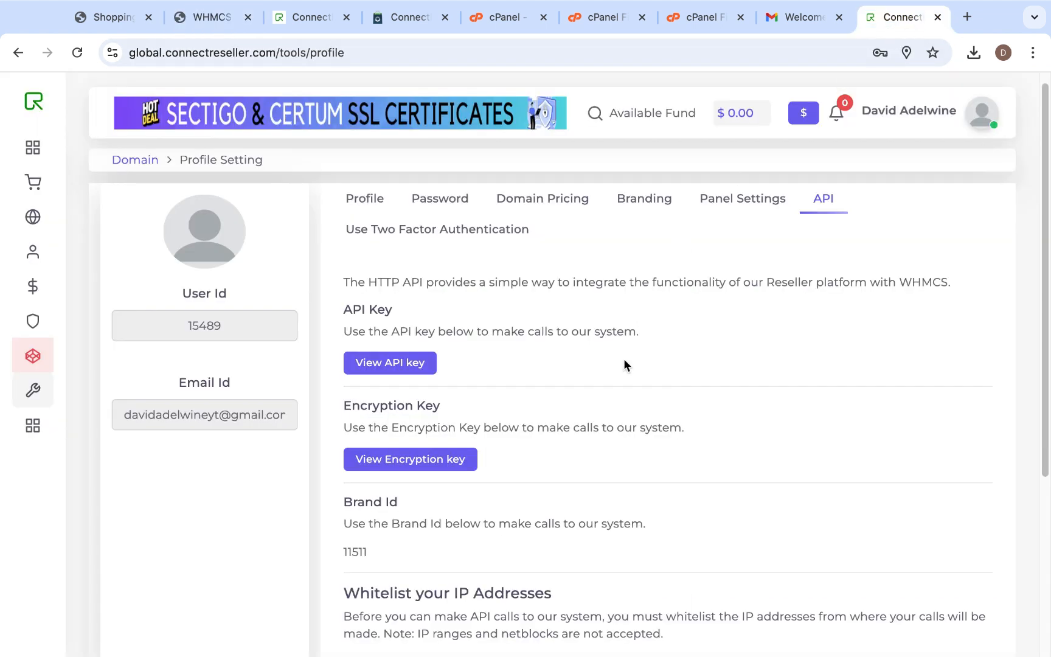
{"action": "scroll", "coordinate": [603, 443], "scroll_direction": "down", "scroll_amount": 2}
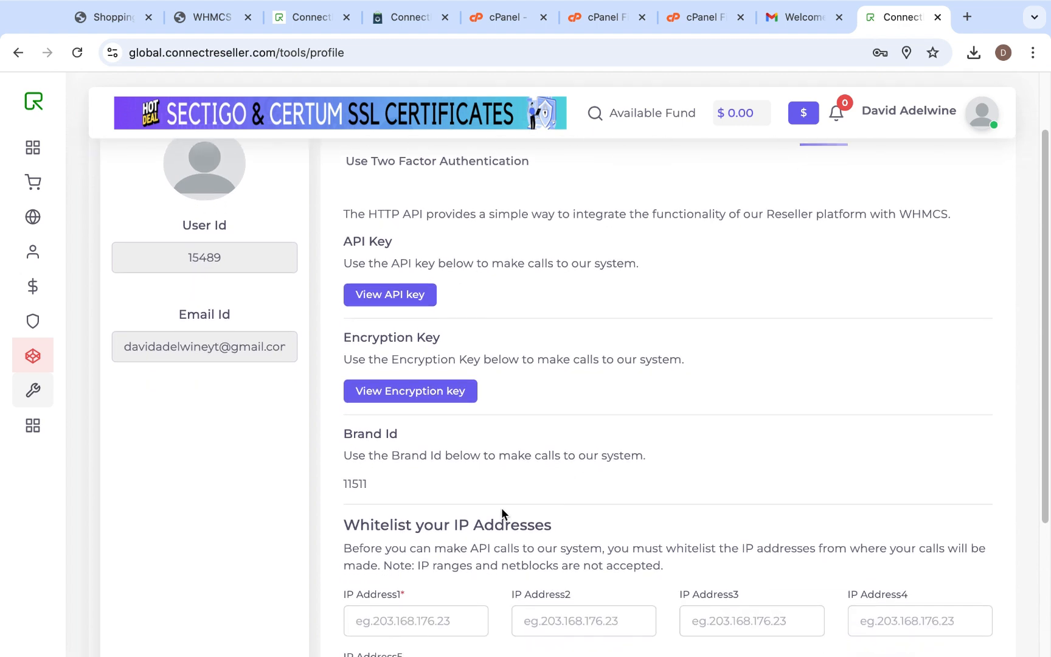
{"action": "double_click", "coordinate": [360, 482]}
{"action": "right_click", "coordinate": [361, 483]}
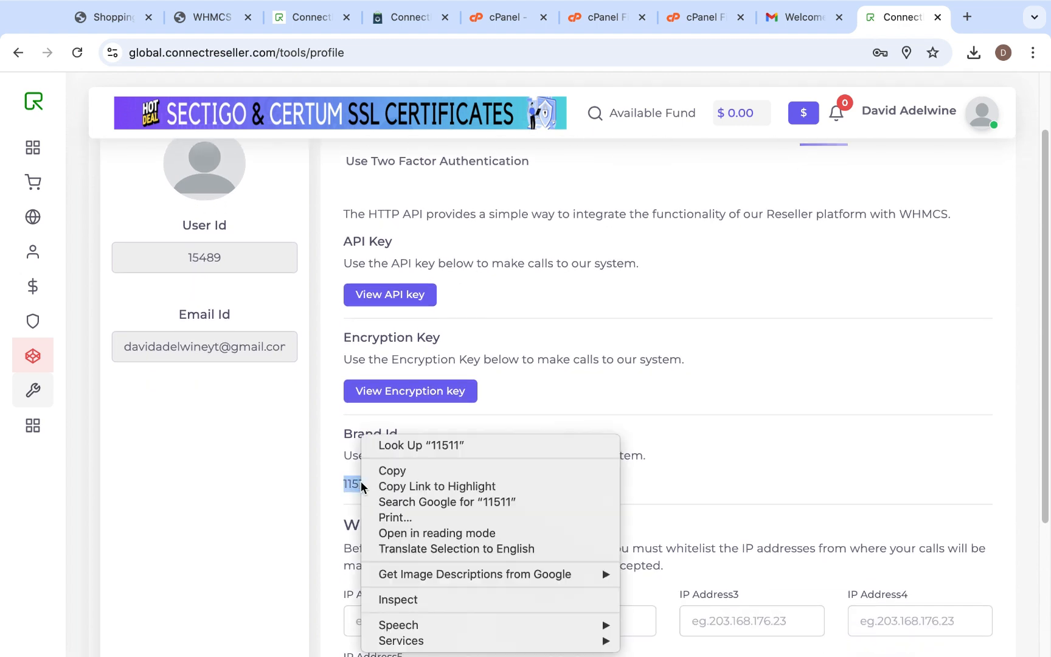
{"action": "left_click", "coordinate": [429, 469]}
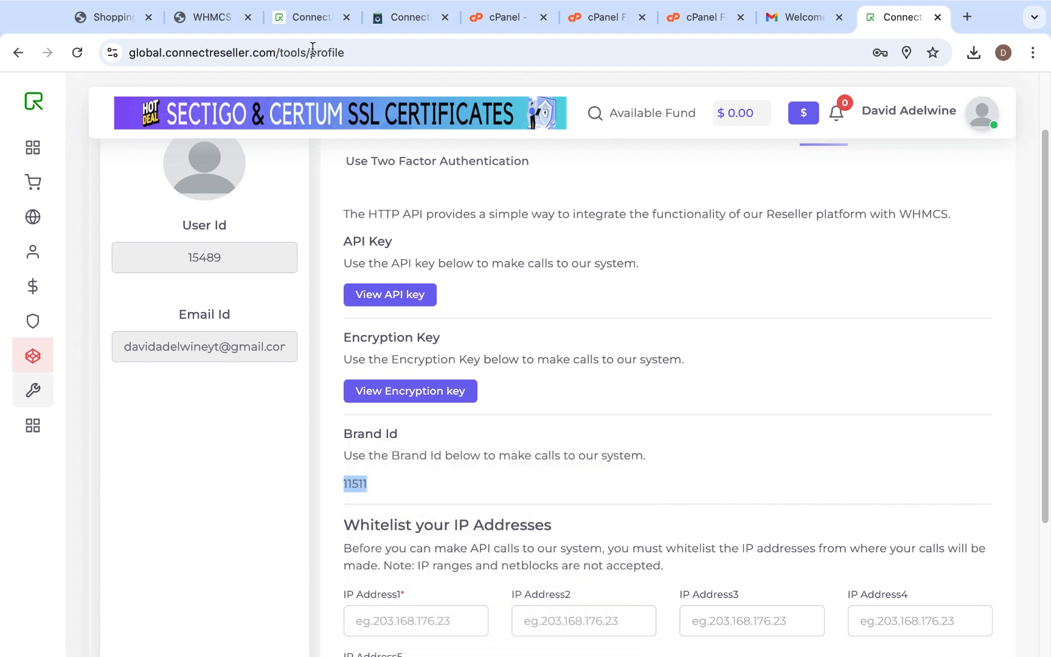
- Switch to the WHMCS Domain Registrars page, paste the Brand Id into the connectreseller BrandId field and save the configuration
{"action": "left_click", "coordinate": [209, 35]}
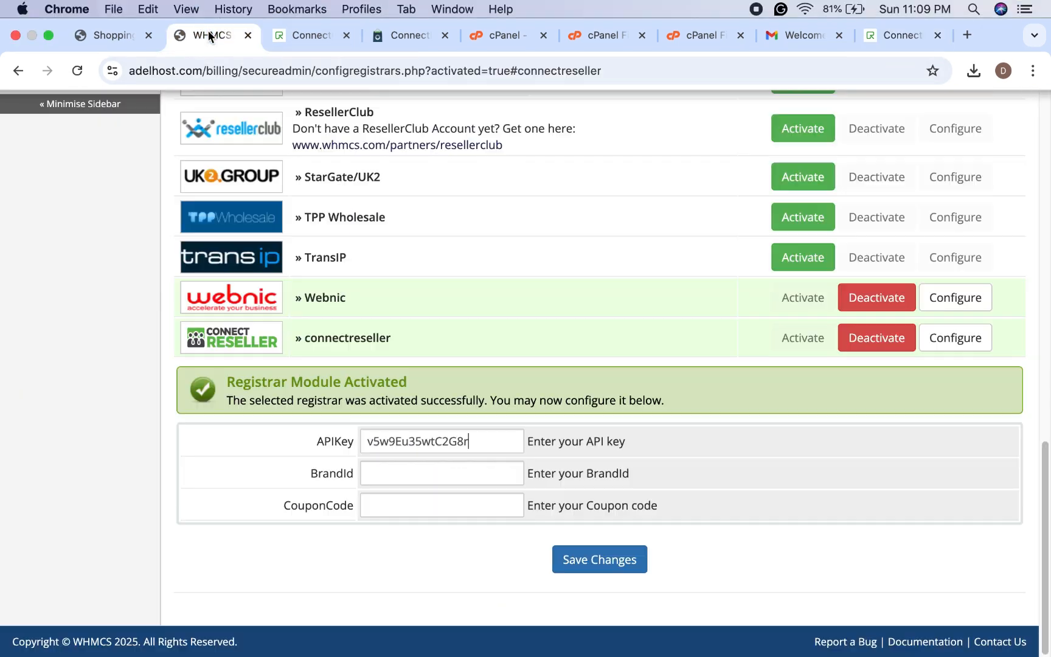
{"action": "left_click", "coordinate": [438, 473]}
{"action": "right_click", "coordinate": [438, 473]}
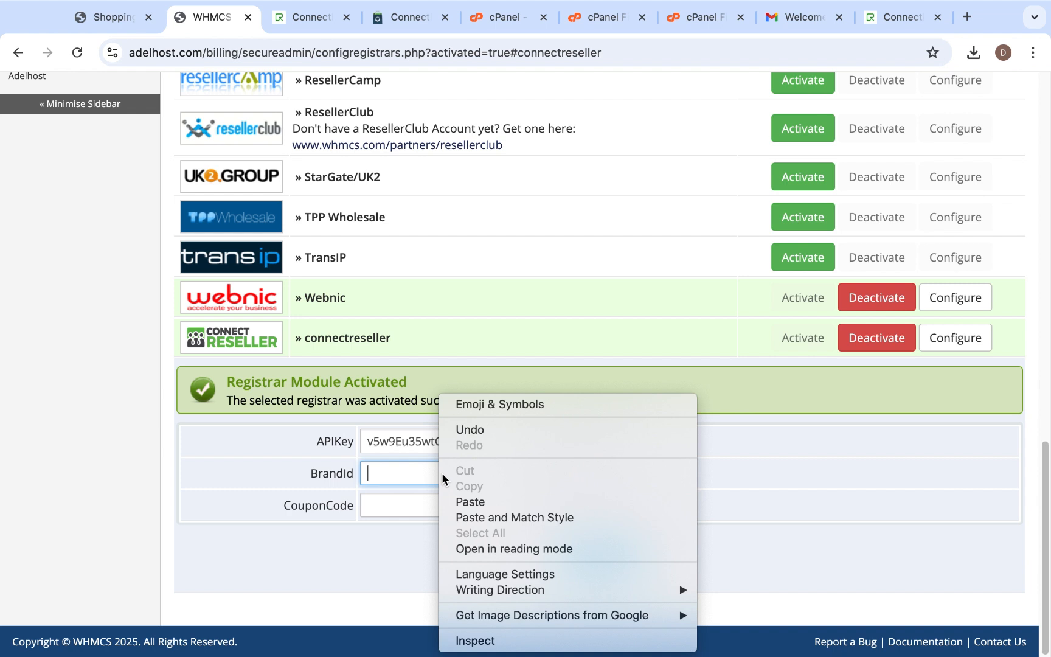
{"action": "left_click", "coordinate": [464, 500]}
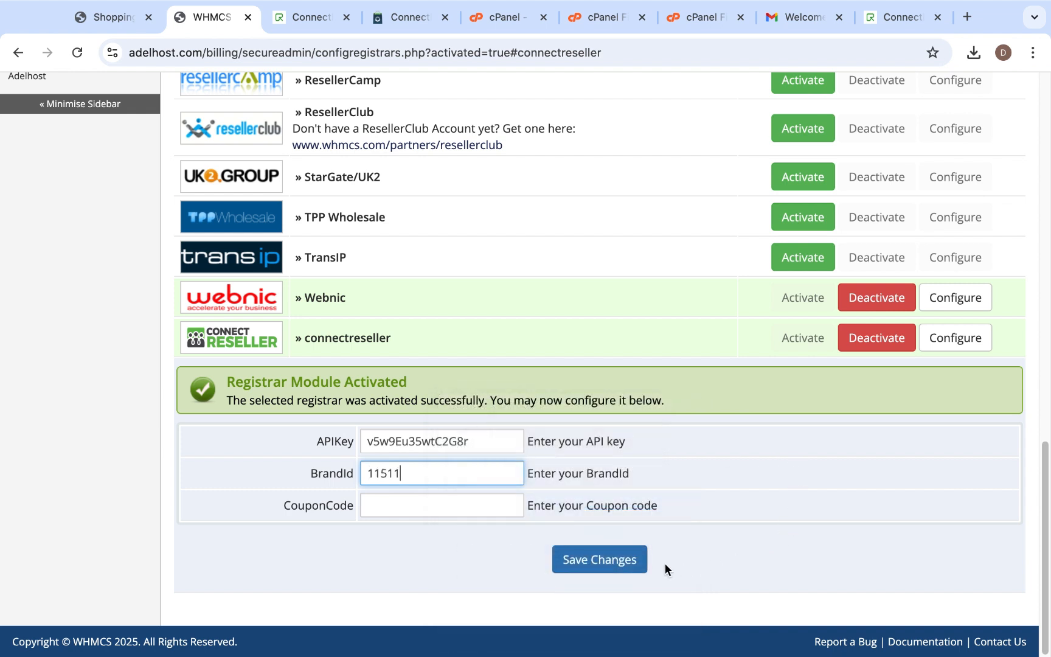
{"action": "left_click", "coordinate": [608, 562]}
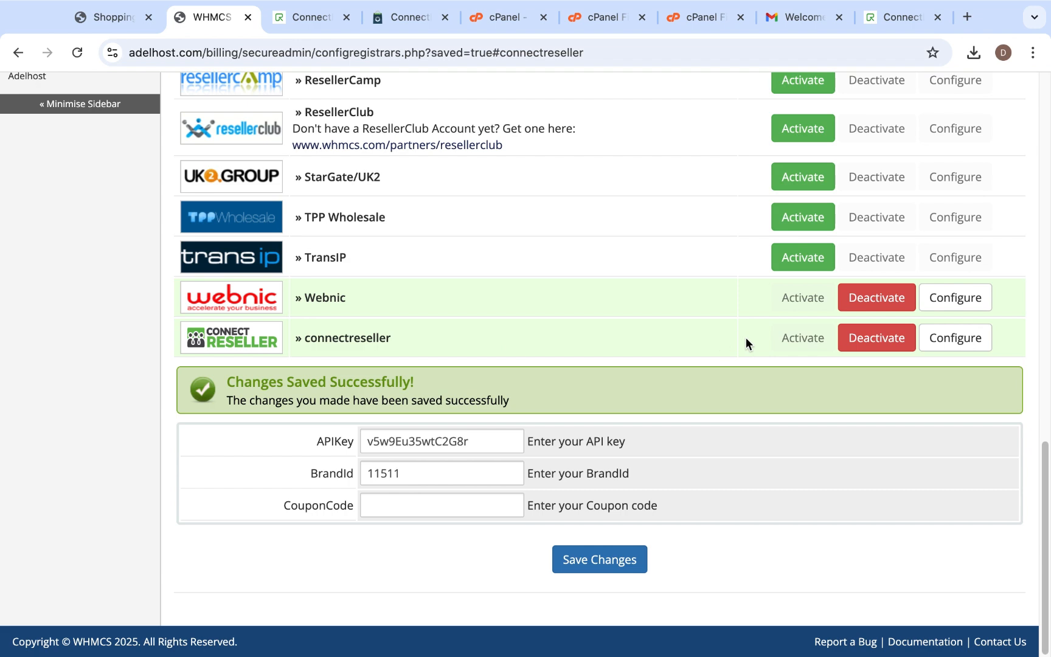
- Search the WHMCS System Settings for "dom" and open the Domain Pricing configuration
{"action": "scroll", "coordinate": [685, 335], "scroll_direction": "up", "scroll_amount": 20}
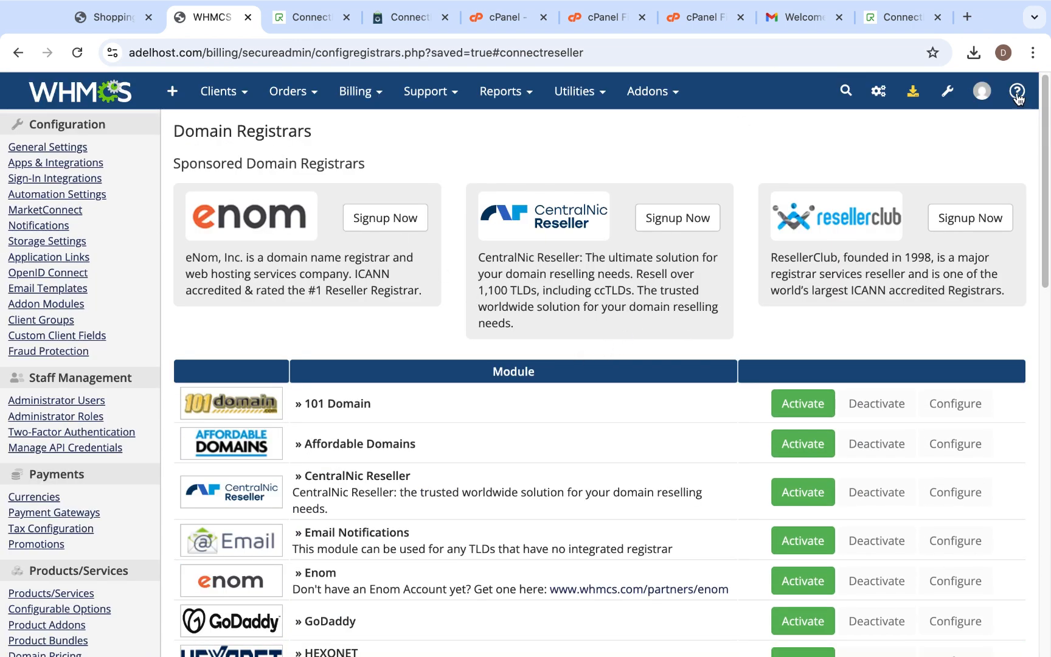
{"action": "left_click", "coordinate": [947, 91]}
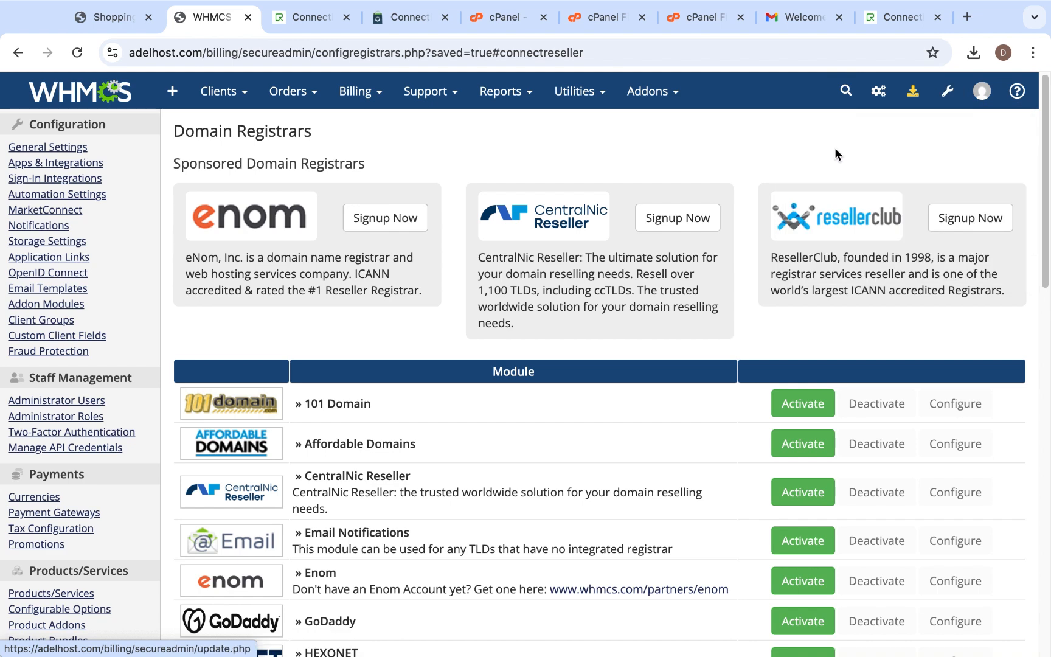
{"action": "mouse_move", "coordinate": [949, 95]}
{"action": "left_click", "coordinate": [829, 161]}
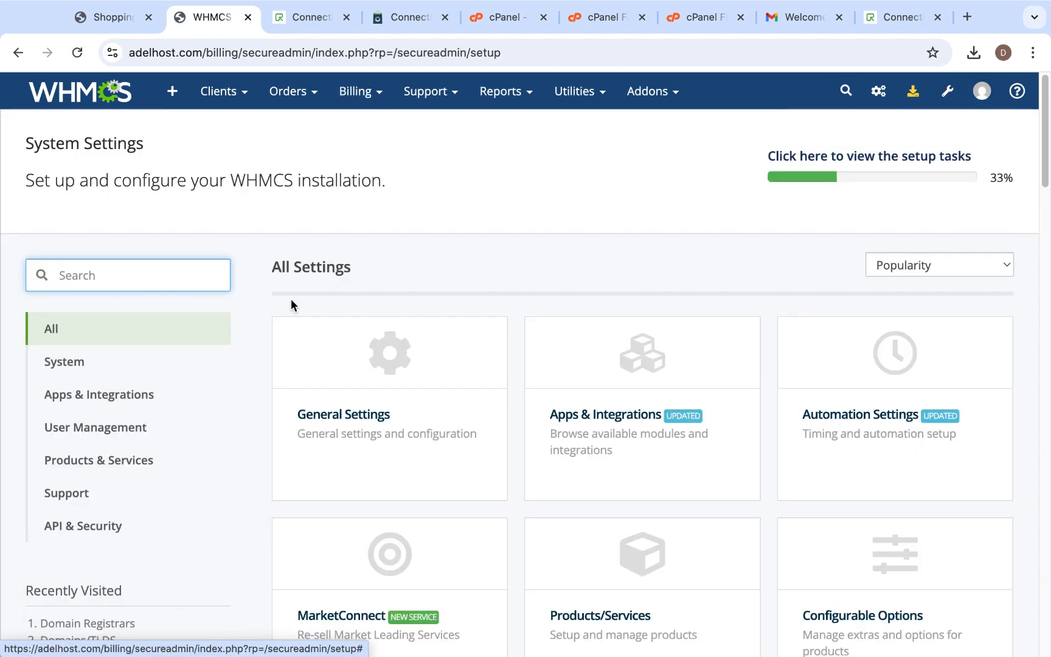
{"action": "type", "text": "dom"}
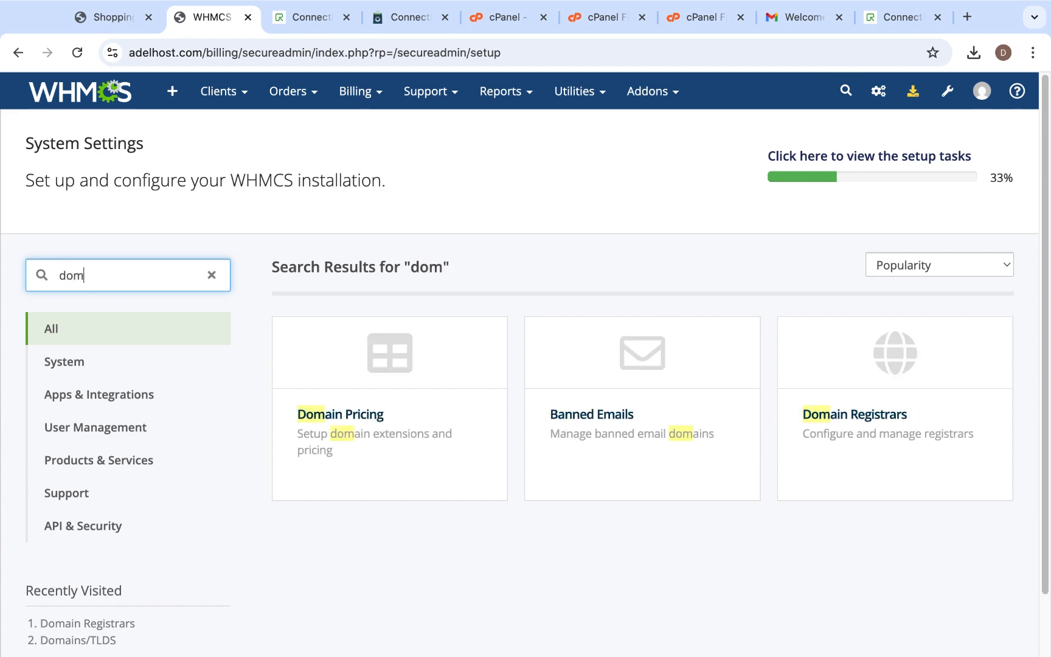
{"action": "left_click", "coordinate": [414, 407]}
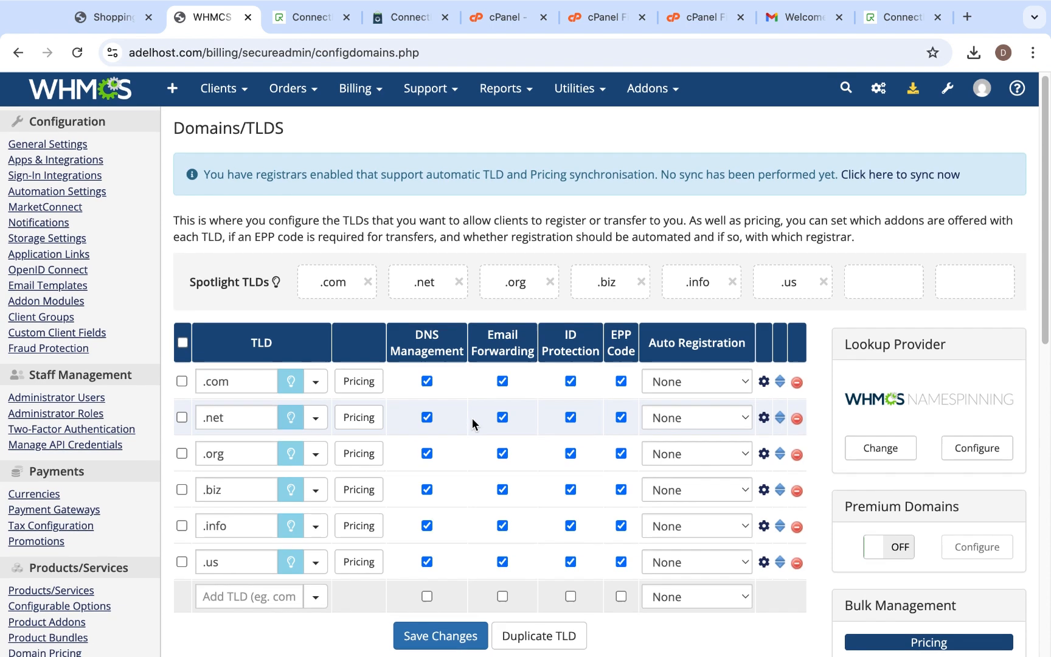
- Set Auto Registration to connectreseller for the .com, .net and .org TLDs
{"action": "scroll", "coordinate": [472, 418], "scroll_direction": "down", "scroll_amount": 4}
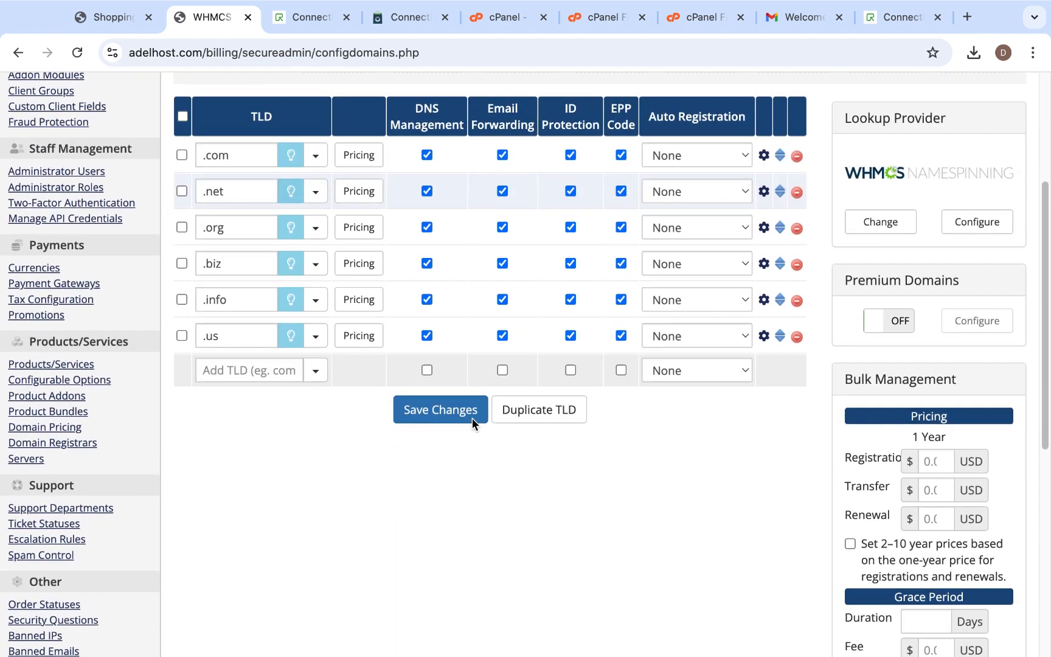
{"action": "left_click", "coordinate": [696, 157]}
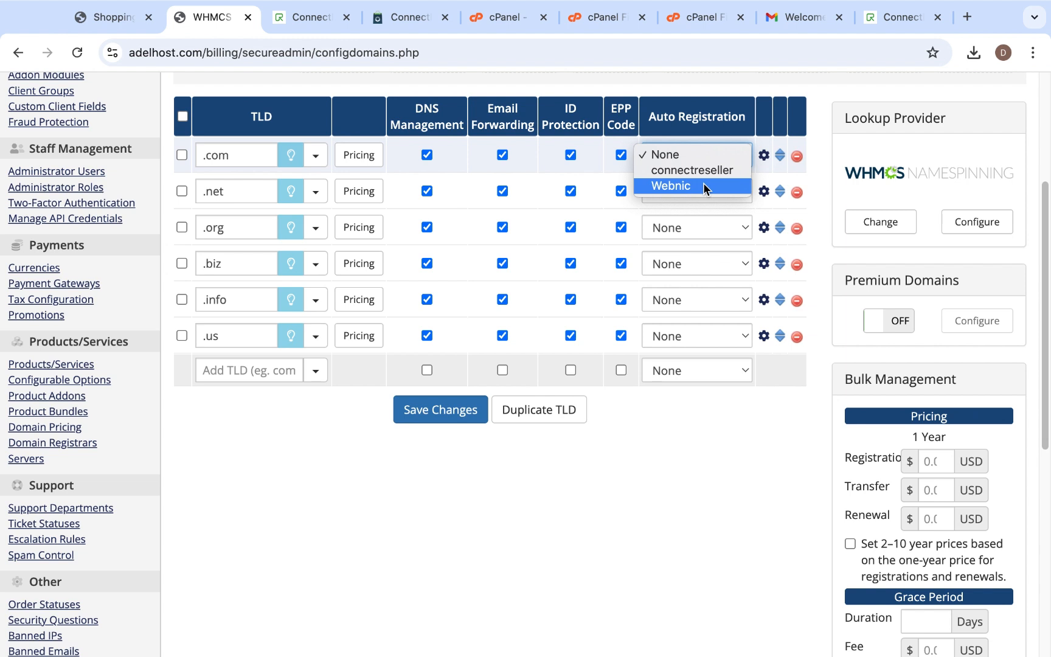
{"action": "left_click", "coordinate": [703, 171]}
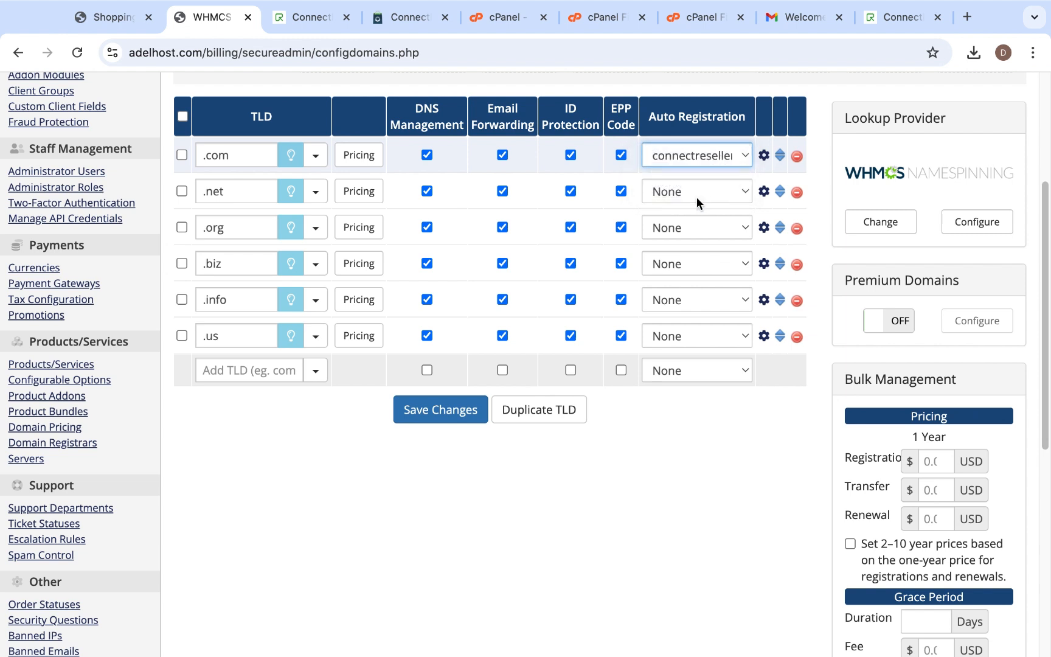
{"action": "left_click", "coordinate": [695, 190]}
{"action": "left_click", "coordinate": [696, 207]}
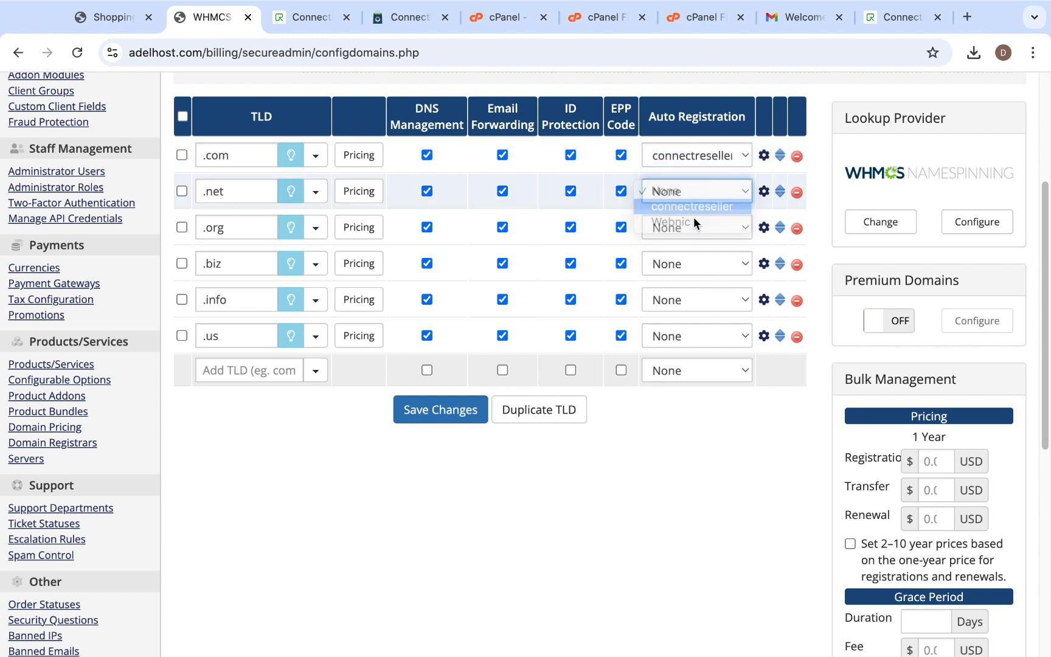
{"action": "left_click", "coordinate": [693, 228]}
{"action": "left_click", "coordinate": [689, 244]}
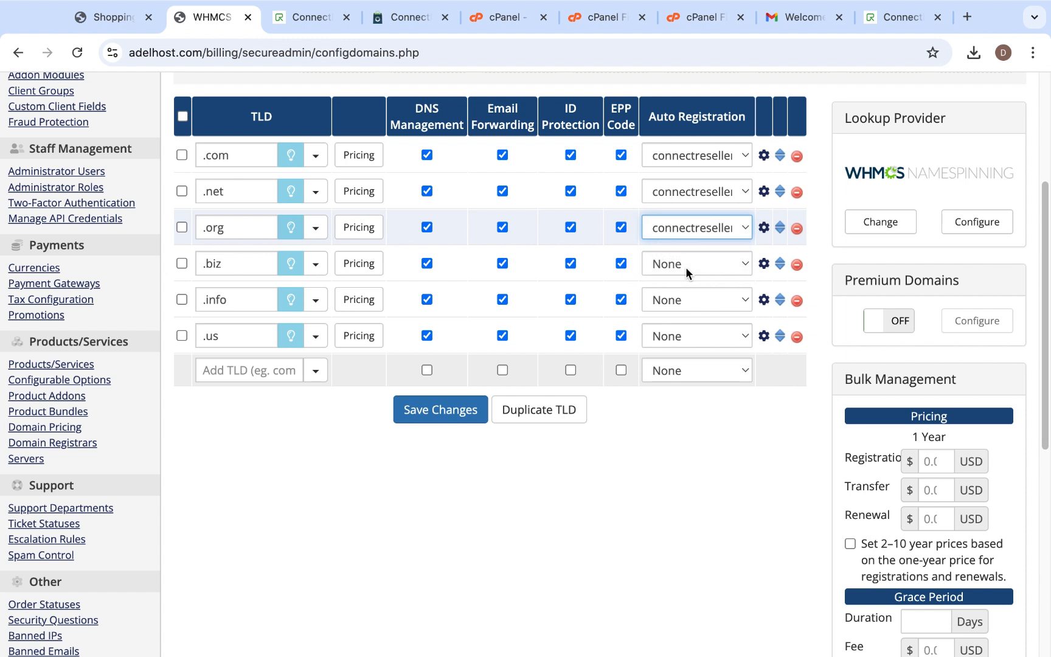
- Set Auto Registration to connectreseller for the .biz, .info and .us TLDs
{"action": "left_click", "coordinate": [685, 265]}
{"action": "left_click", "coordinate": [696, 281]}
{"action": "left_click", "coordinate": [694, 305]}
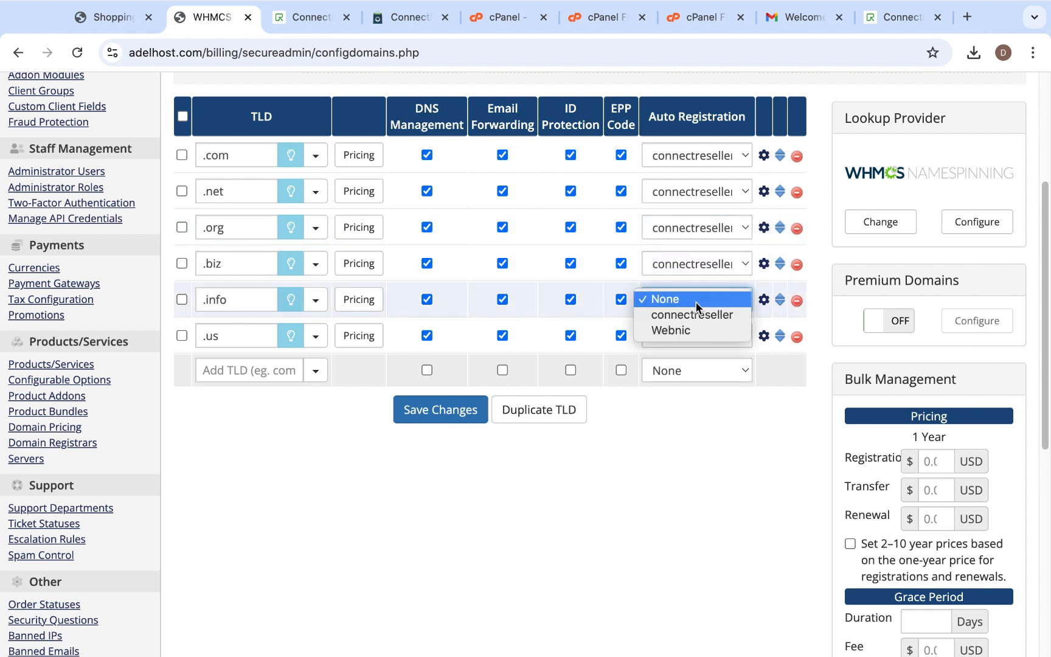
{"action": "left_click", "coordinate": [706, 314]}
{"action": "left_click", "coordinate": [700, 336]}
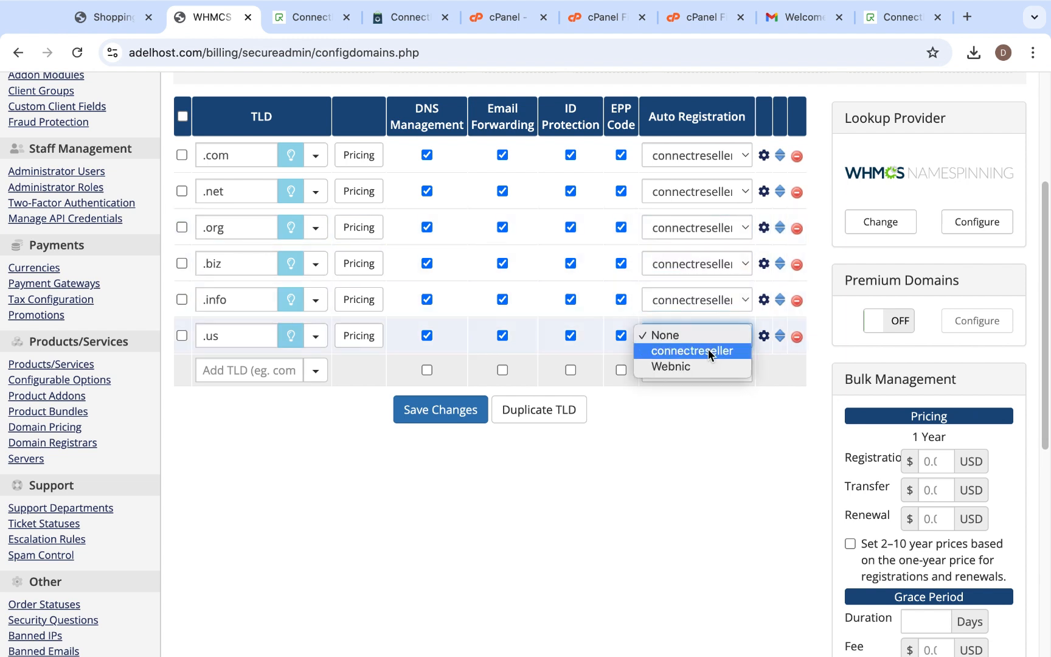
{"action": "left_click", "coordinate": [708, 350]}
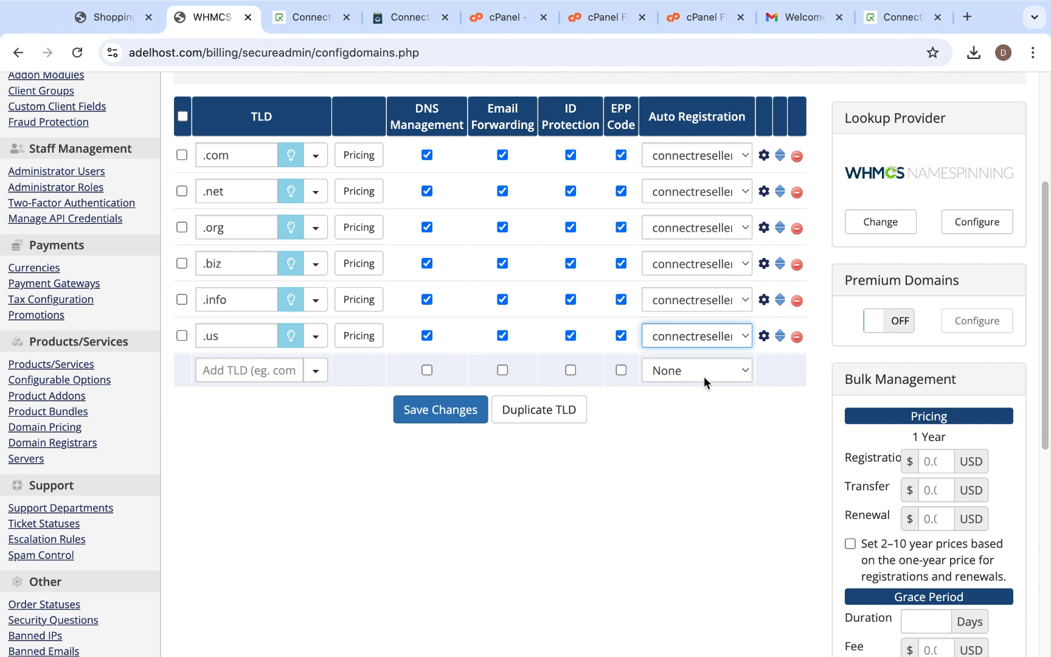
- Choose connectreseller as Auto Registration in the empty Add TLD row and save the domain changes
{"action": "left_click", "coordinate": [712, 369]}
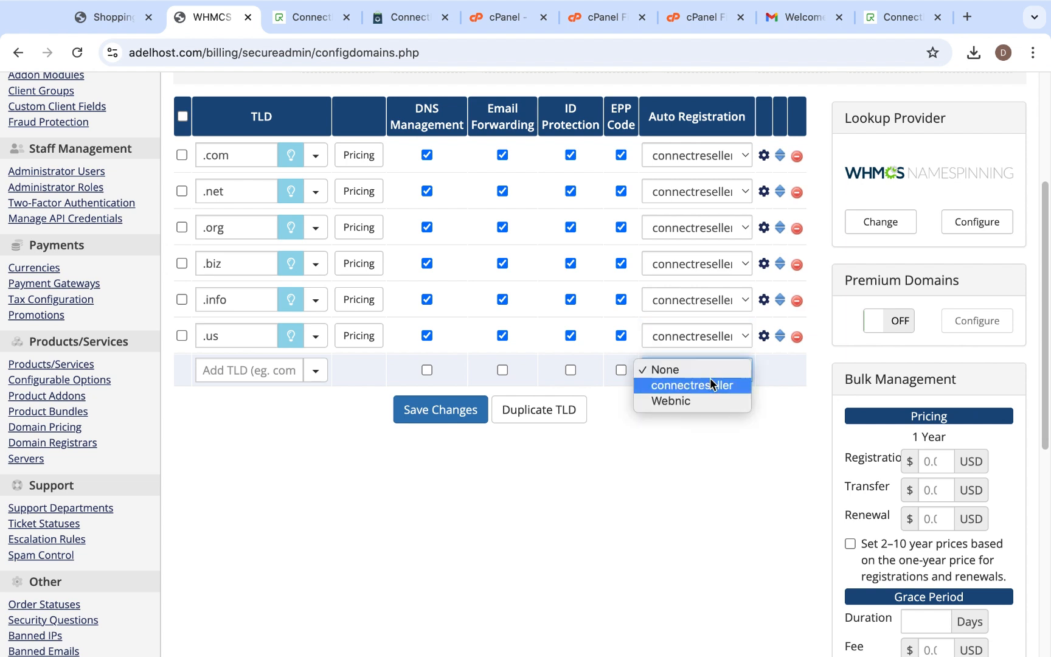
{"action": "left_click", "coordinate": [709, 385]}
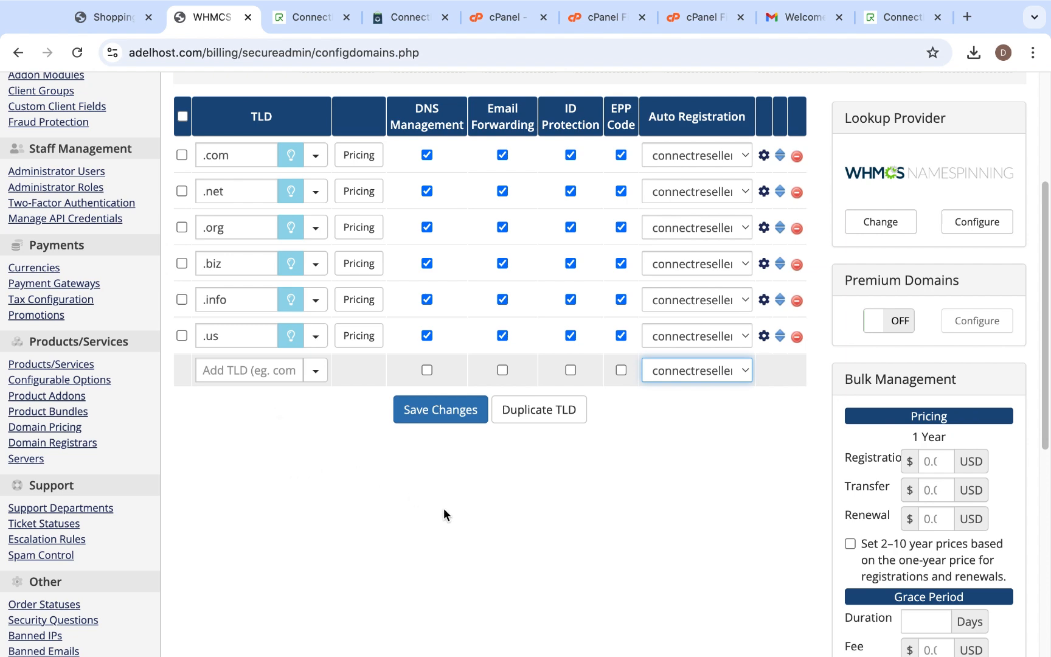
{"action": "scroll", "coordinate": [443, 508], "scroll_direction": "up", "scroll_amount": 1}
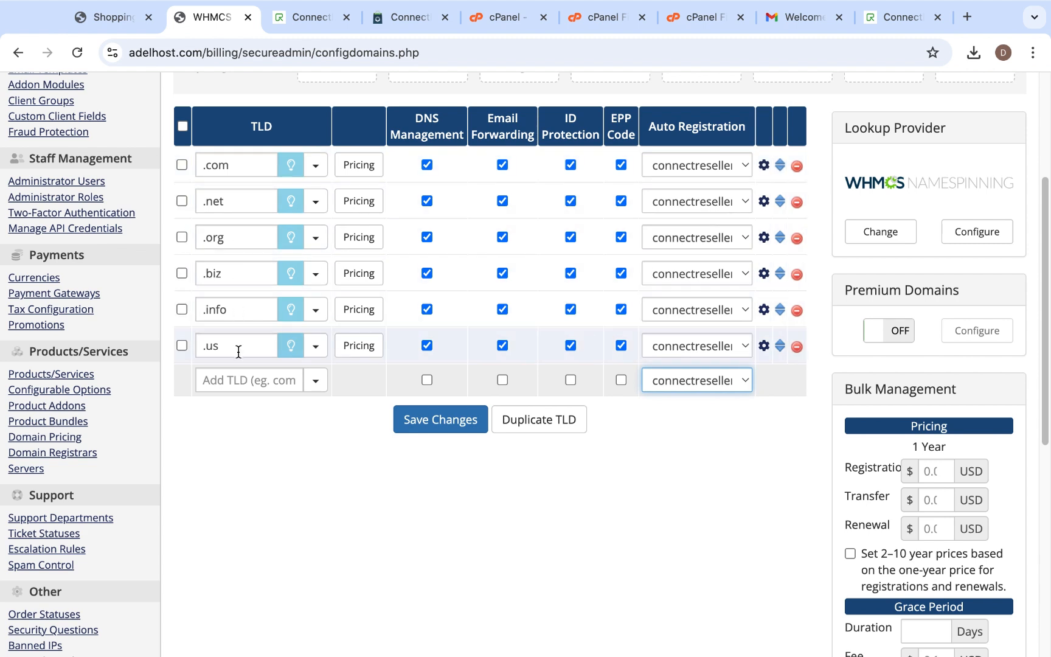
{"action": "left_click", "coordinate": [435, 429]}
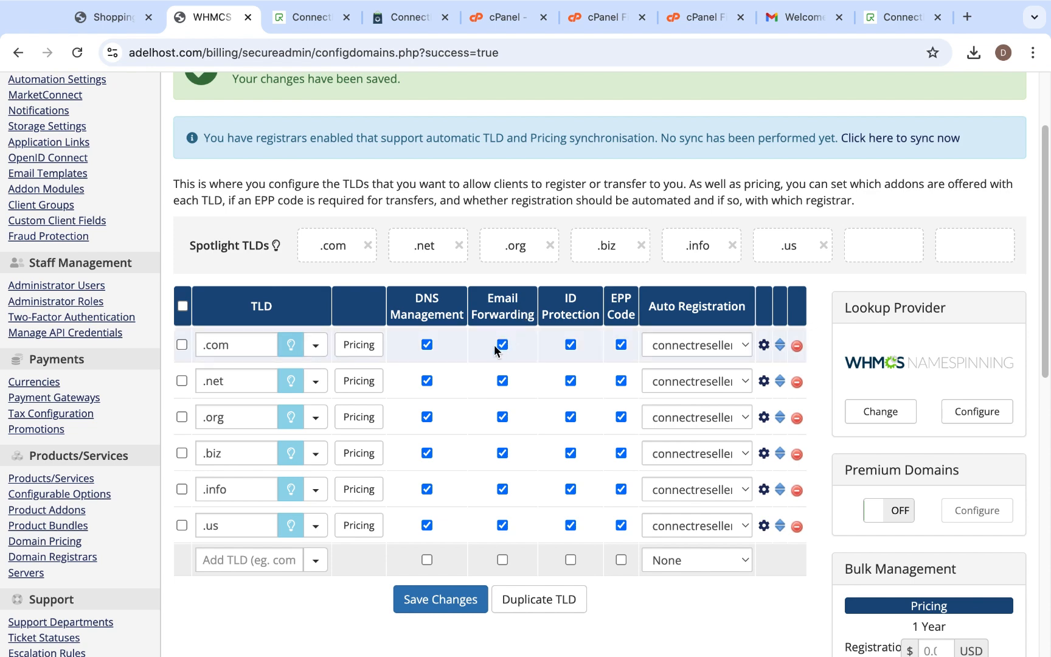
- Review the saved TLD list with its DNS management, email forwarding, ID protection, EPP code and Auto Registration settings
{"action": "scroll", "coordinate": [494, 346], "scroll_direction": "down", "scroll_amount": 2}
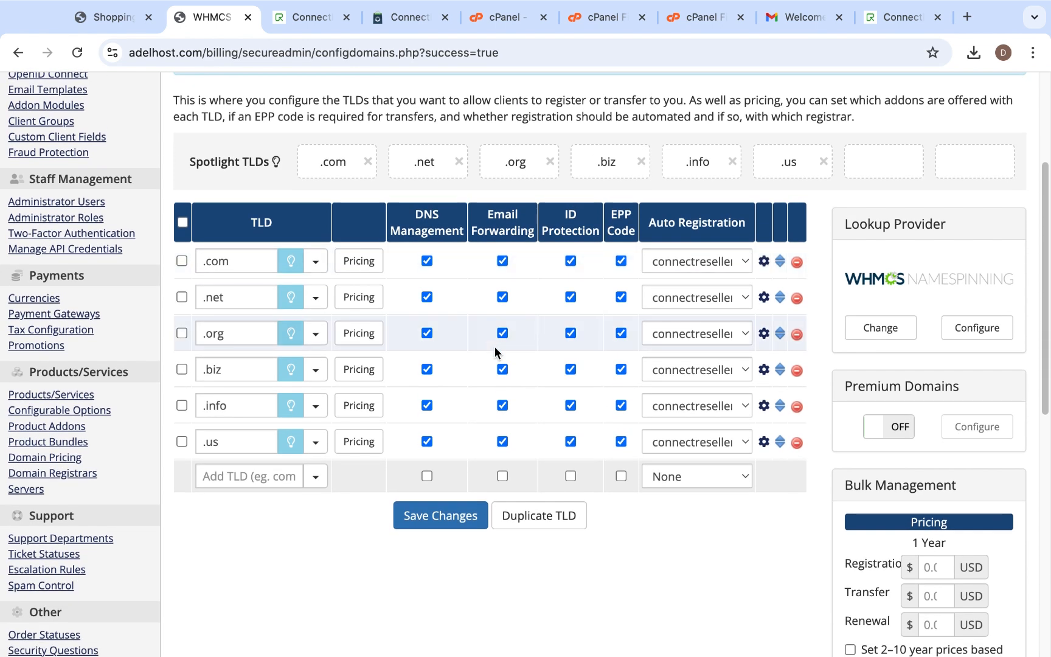
{"action": "scroll", "coordinate": [494, 346], "scroll_direction": "up", "scroll_amount": 3}
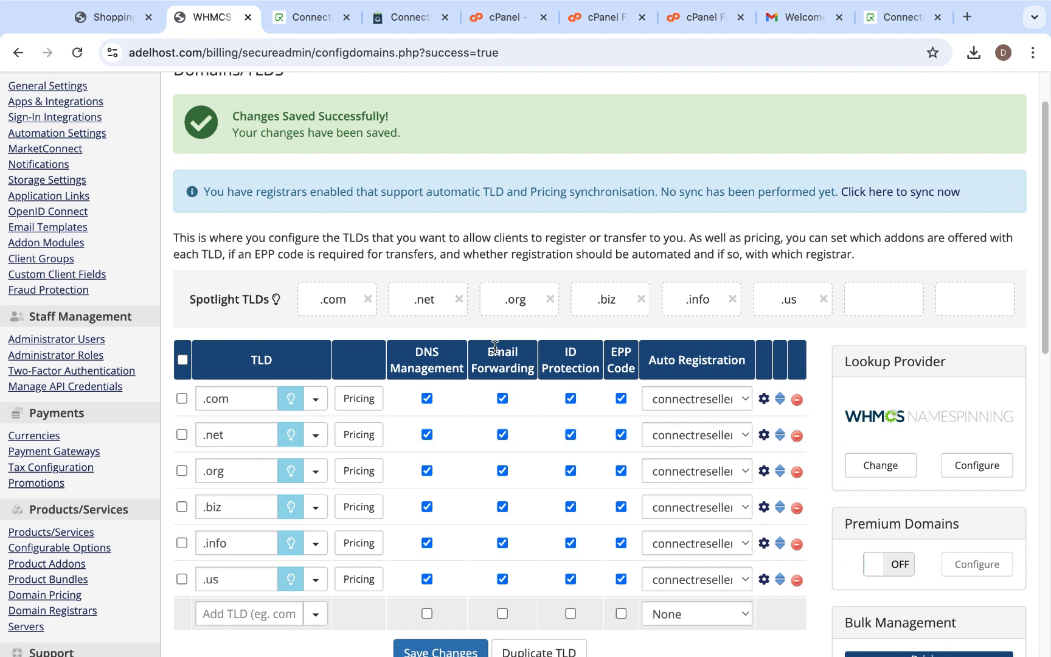
{"action": "scroll", "coordinate": [517, 413], "scroll_direction": "down", "scroll_amount": 2}
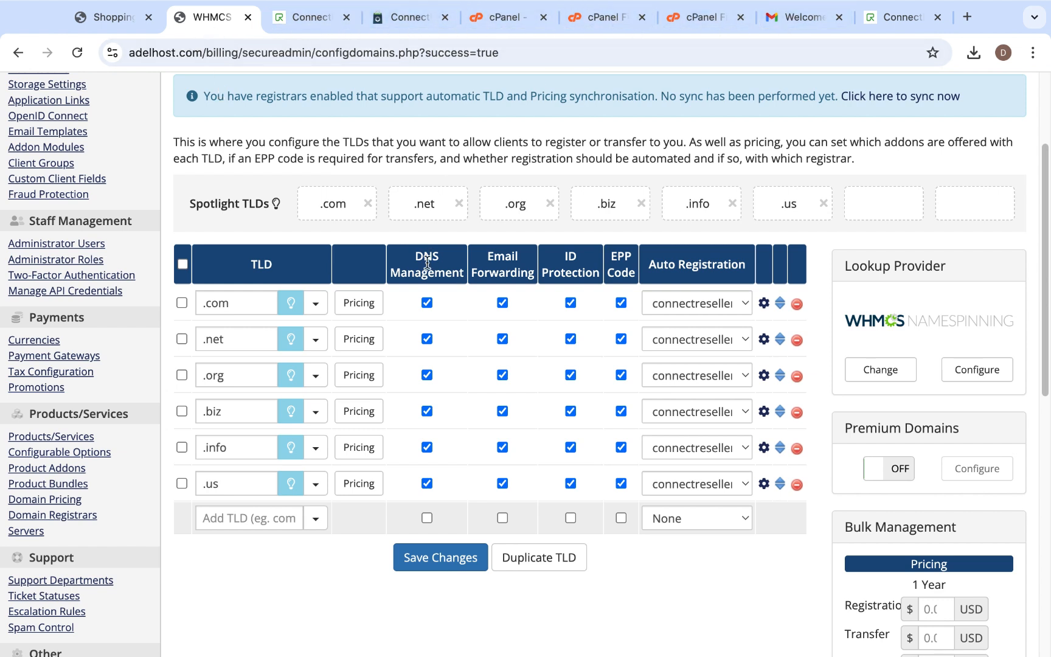
{"action": "scroll", "coordinate": [464, 392], "scroll_direction": "down", "scroll_amount": 1}
{"action": "scroll", "coordinate": [463, 391], "scroll_direction": "down", "scroll_amount": 2}
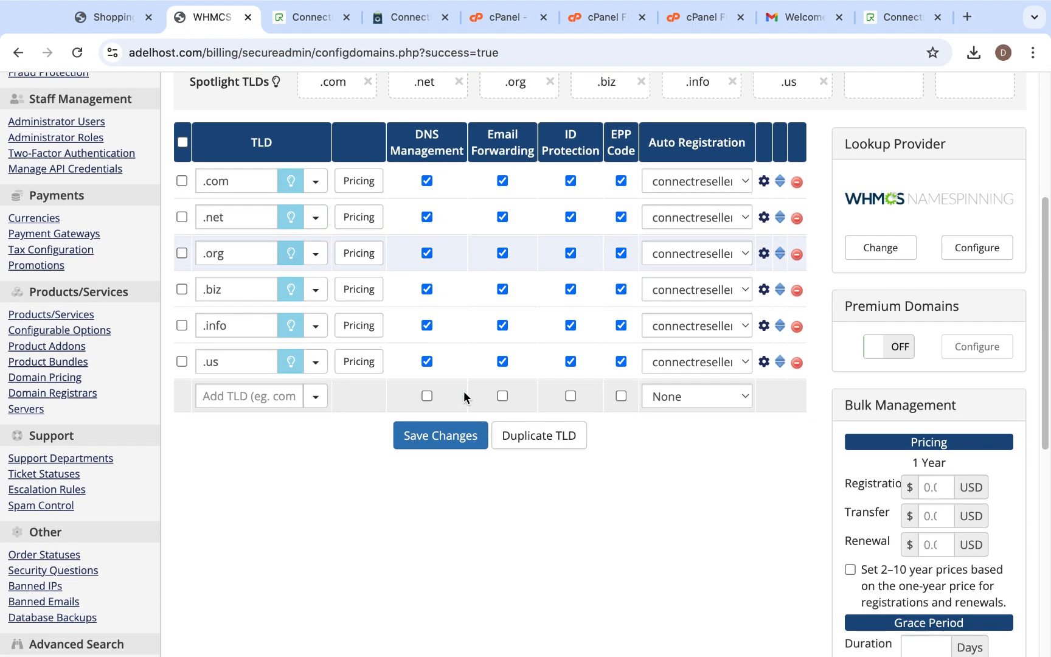
{"action": "scroll", "coordinate": [463, 391], "scroll_direction": "up", "scroll_amount": 4}
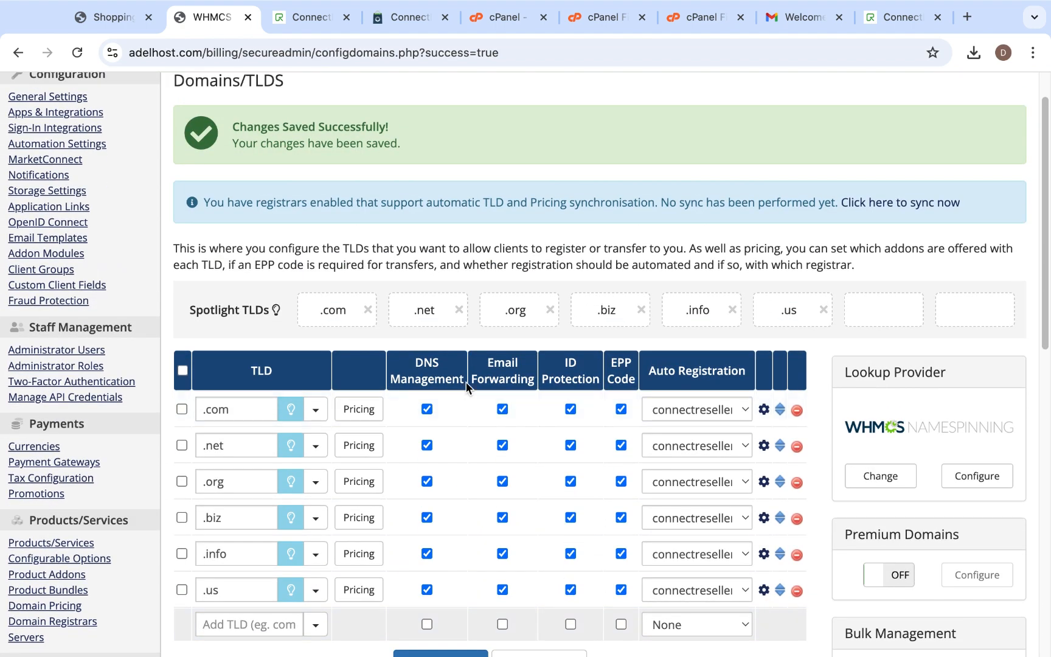
{"action": "scroll", "coordinate": [509, 403], "scroll_direction": "up", "scroll_amount": 2}
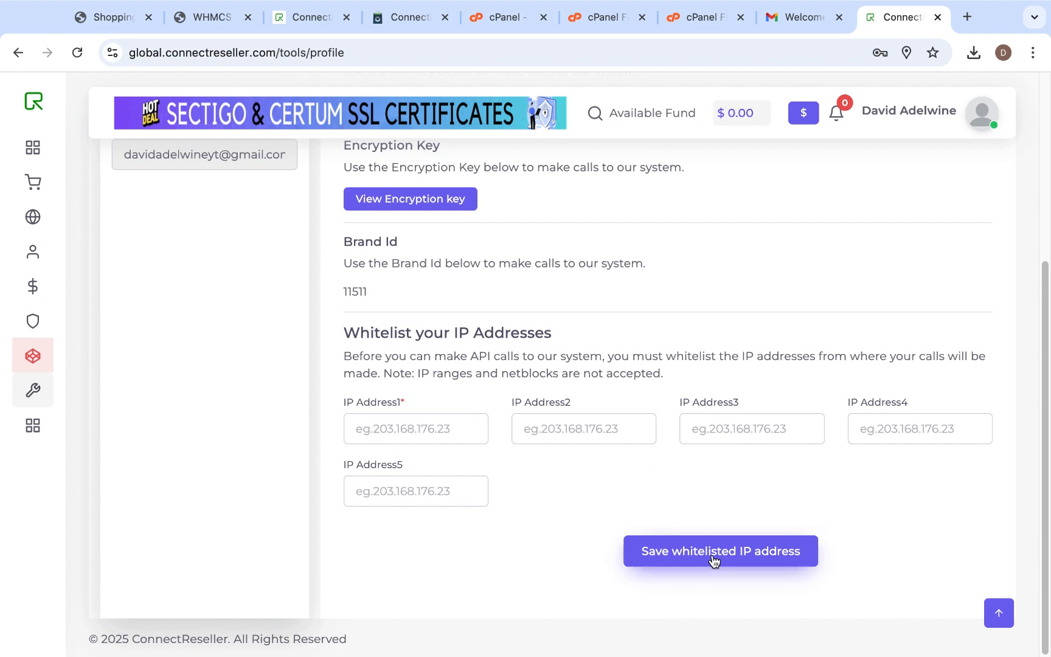
- Switch to WHMCS, search the system settings for "server" and open the Servers configuration
{"action": "left_click", "coordinate": [203, 17]}
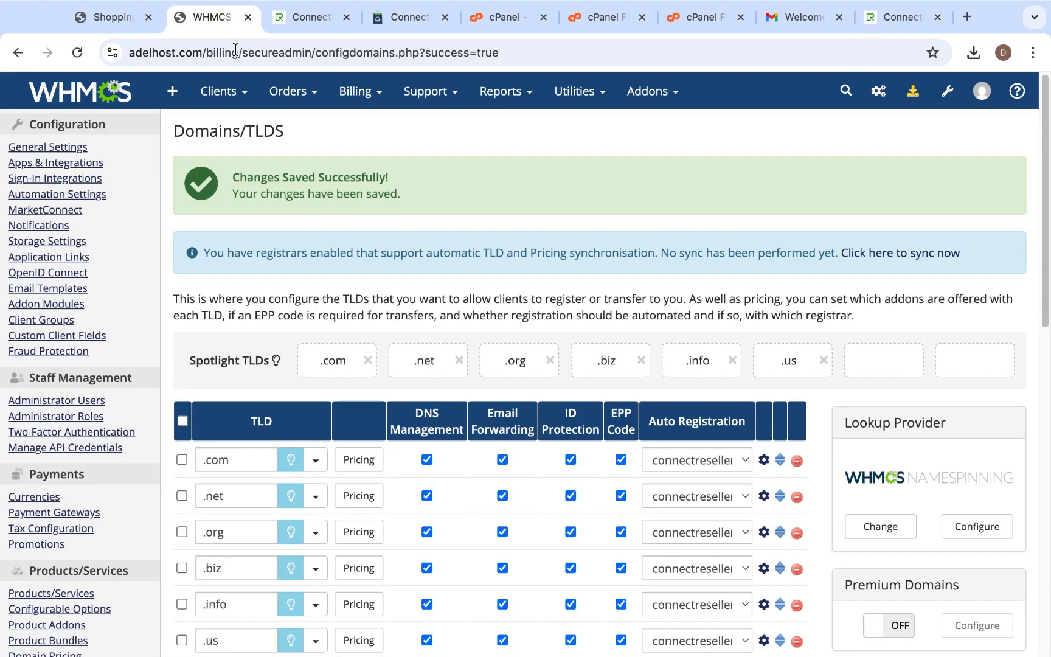
{"action": "left_click", "coordinate": [948, 92]}
{"action": "left_click", "coordinate": [821, 152]}
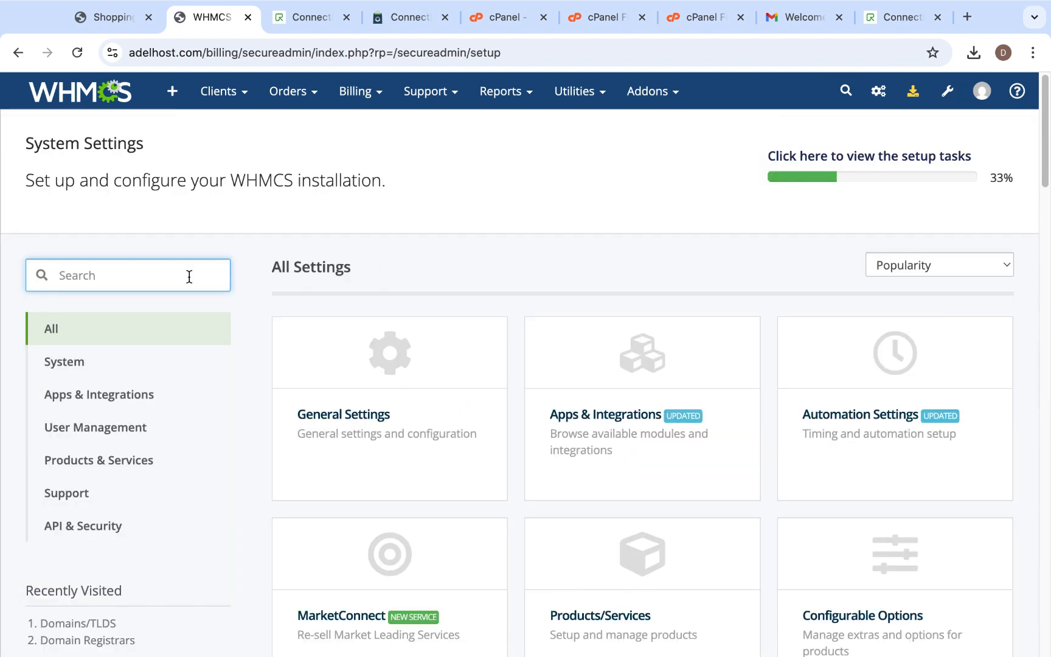
{"action": "type", "text": "ser"}
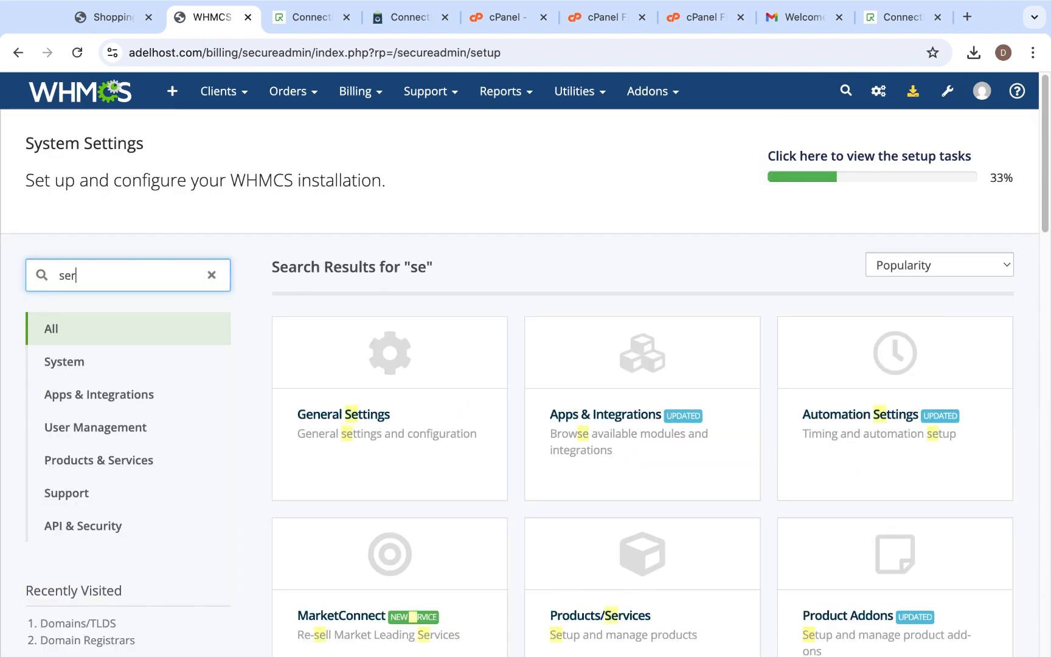
{"action": "type", "text": "ver"}
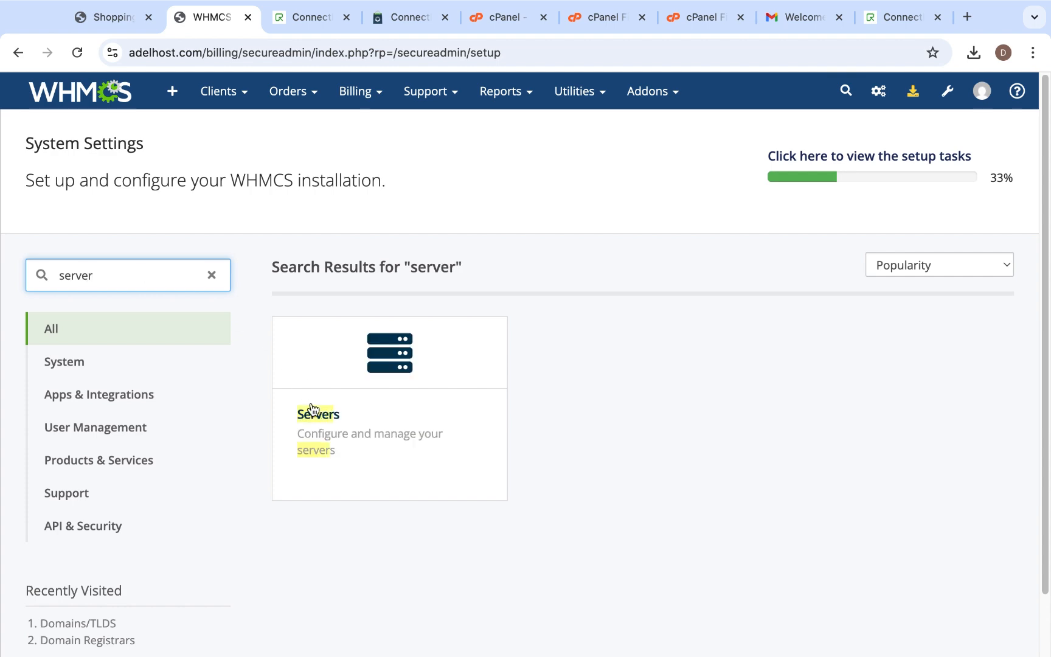
{"action": "left_click", "coordinate": [345, 444]}
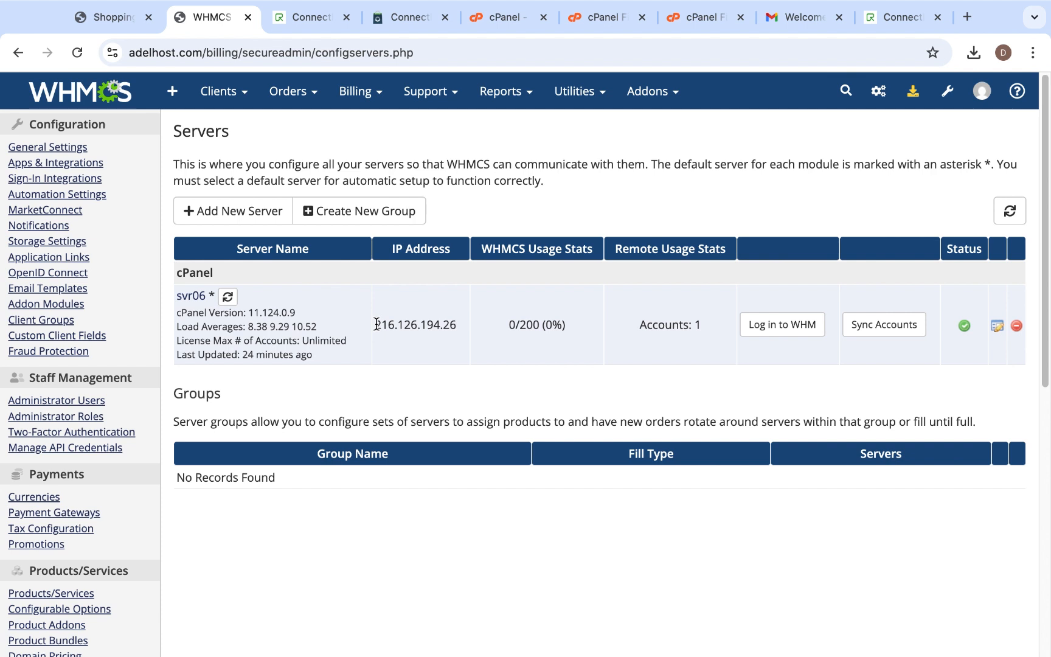
- Copy the IP address of the svr06 cPanel server
{"action": "left_click_drag", "start_coordinate": [377, 323], "coordinate": [460, 324]}
{"action": "right_click", "coordinate": [424, 323]}
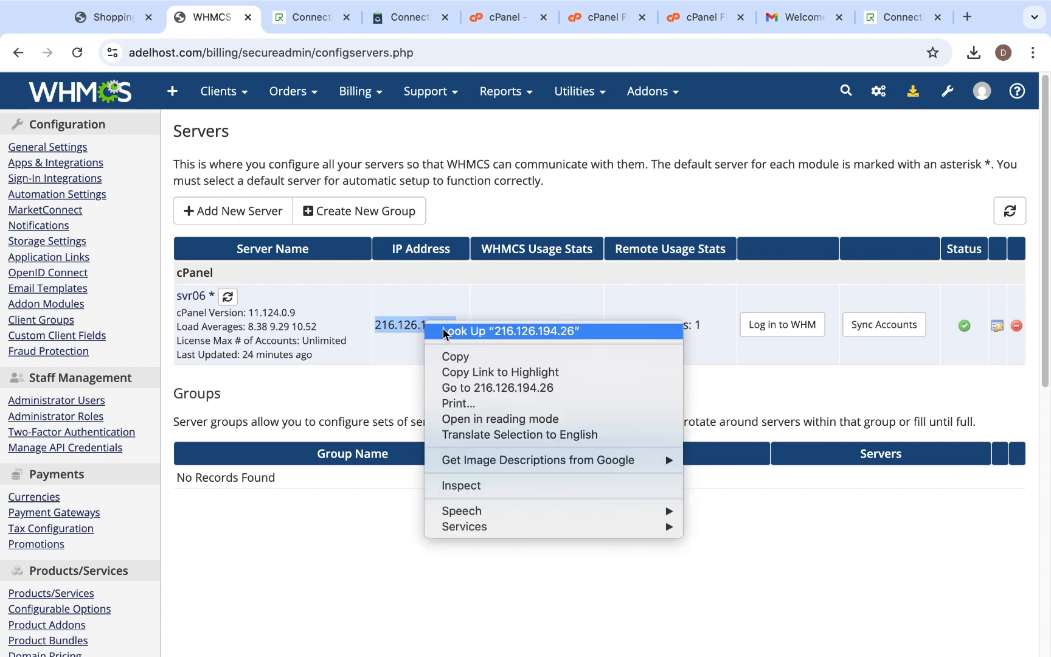
{"action": "left_click", "coordinate": [457, 356]}
{"action": "left_click", "coordinate": [452, 334]}
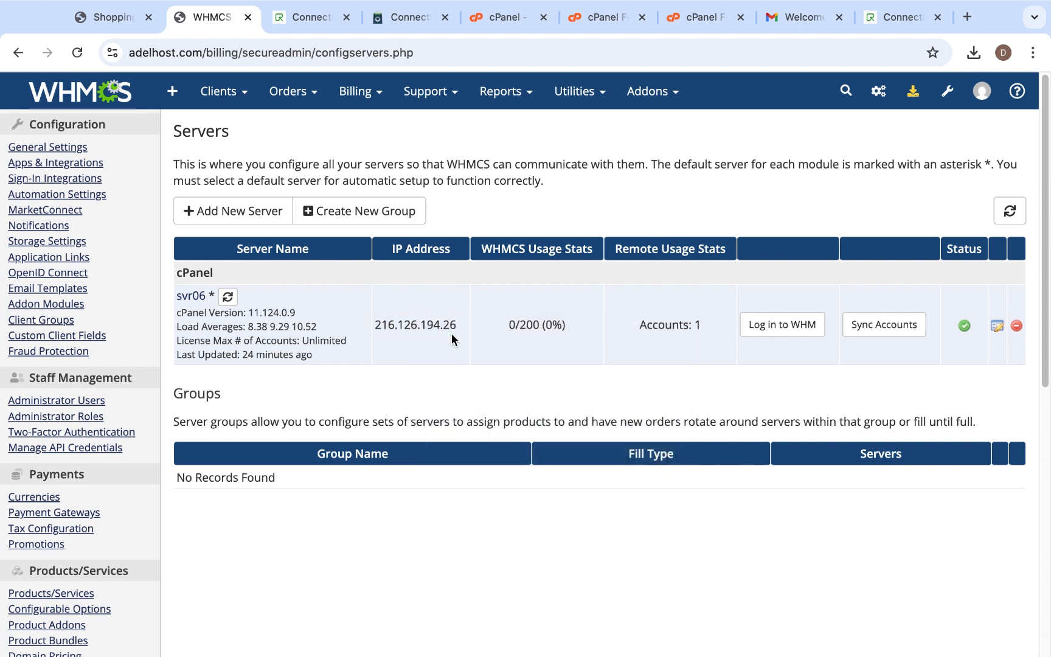
- Switch to ConnectReseller's API settings and enter 216.126.194.26 as both IP Address1 and IP Address2 in the whitelist
{"action": "left_click", "coordinate": [896, 21]}
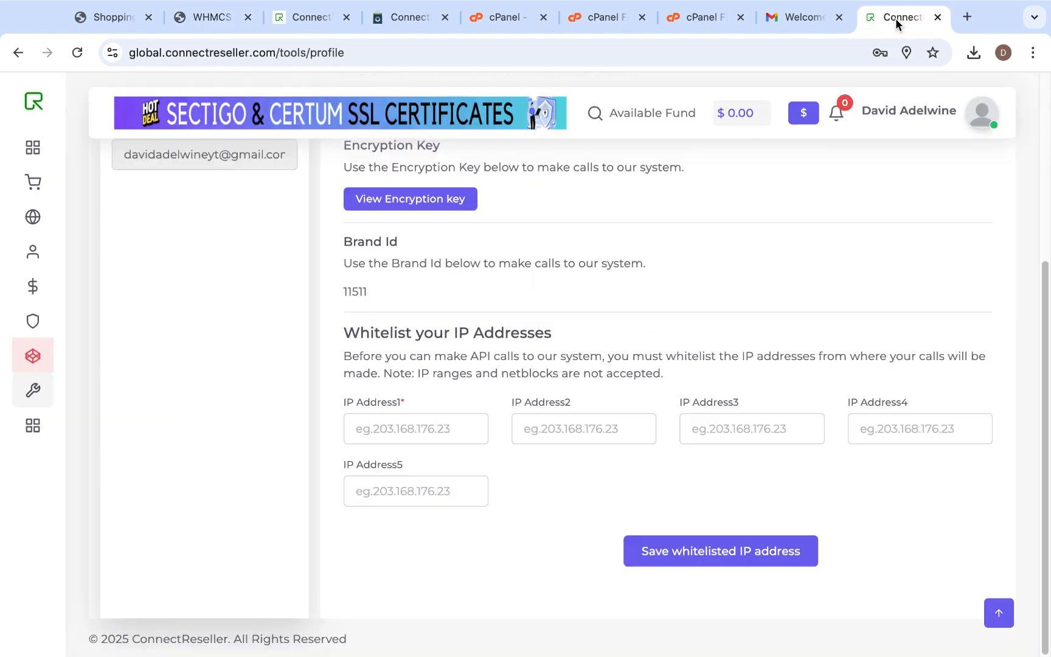
{"action": "left_click", "coordinate": [411, 430]}
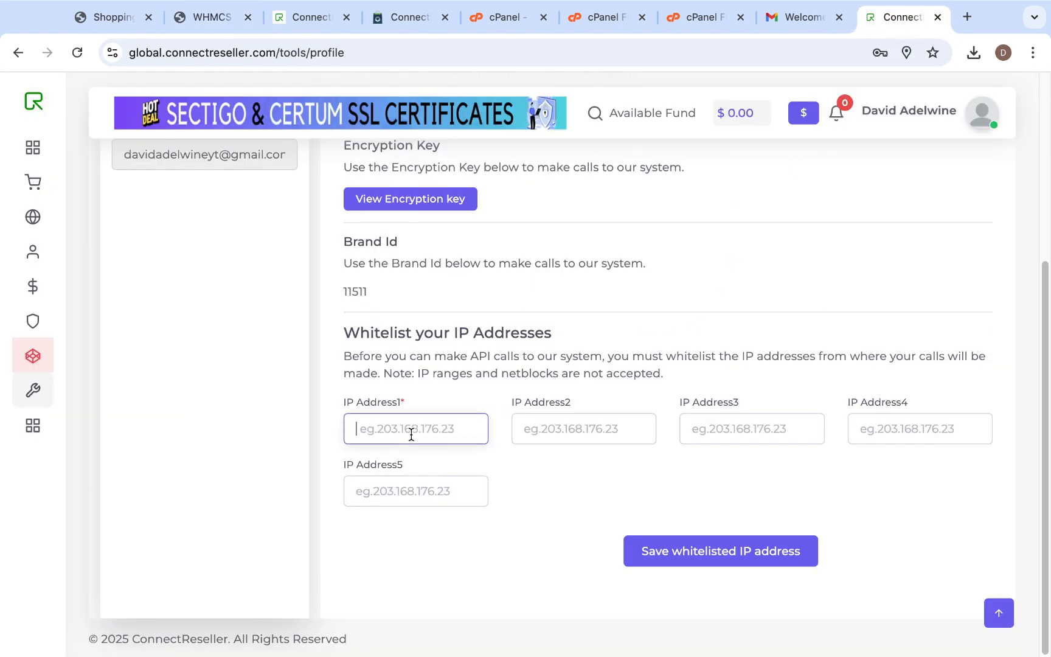
{"action": "right_click", "coordinate": [411, 430]}
{"action": "left_click", "coordinate": [467, 502]}
{"action": "left_click", "coordinate": [528, 429]}
{"action": "right_click", "coordinate": [528, 429]}
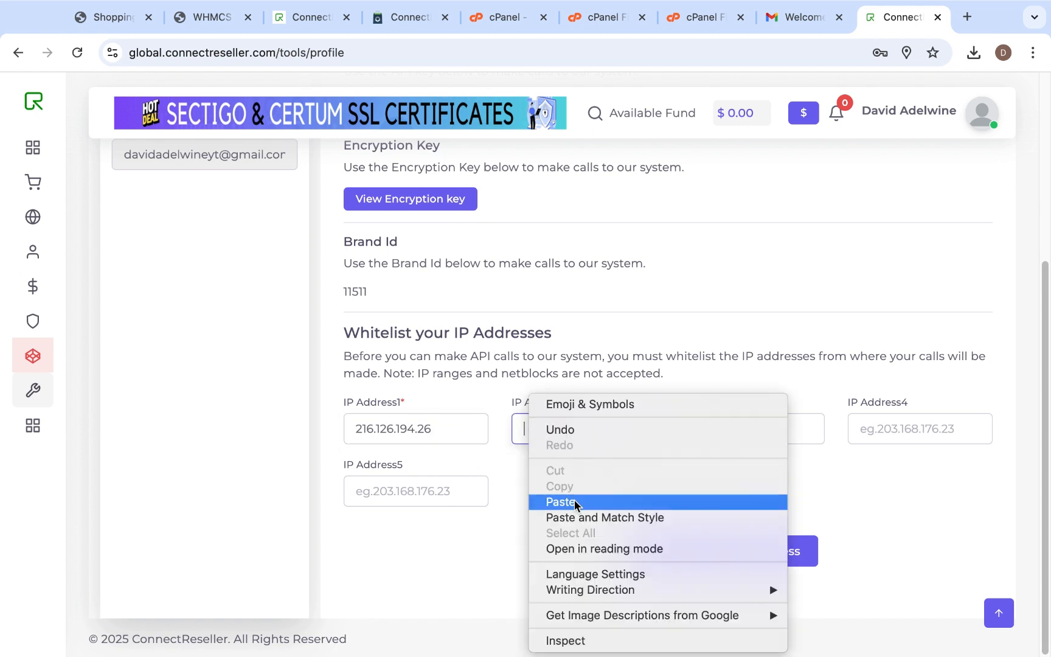
{"action": "left_click", "coordinate": [530, 428]}
{"action": "key", "text": "super+v"}
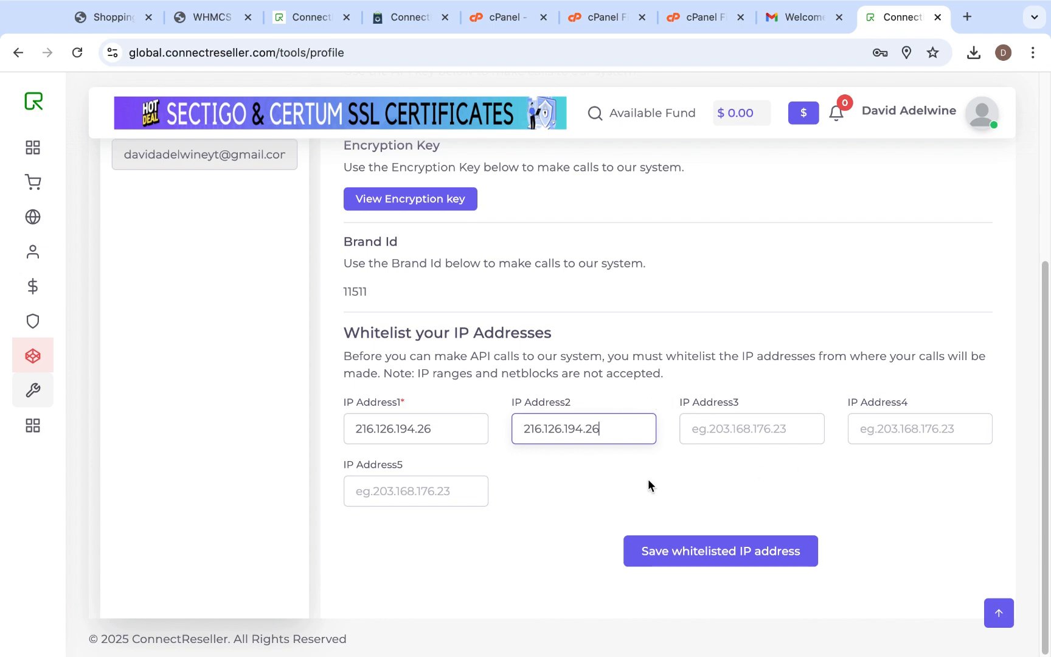
- Check the svr06 IP address in WHMCS and save the whitelisted IP addresses in ConnectReseller
{"action": "left_click", "coordinate": [207, 17]}
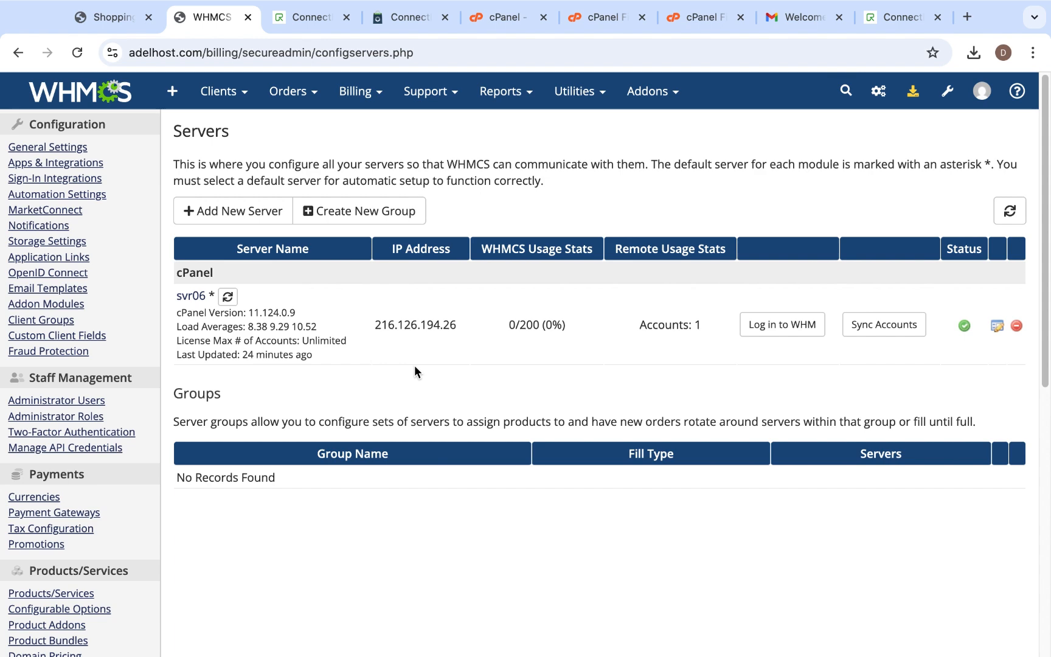
{"action": "left_click", "coordinate": [898, 17]}
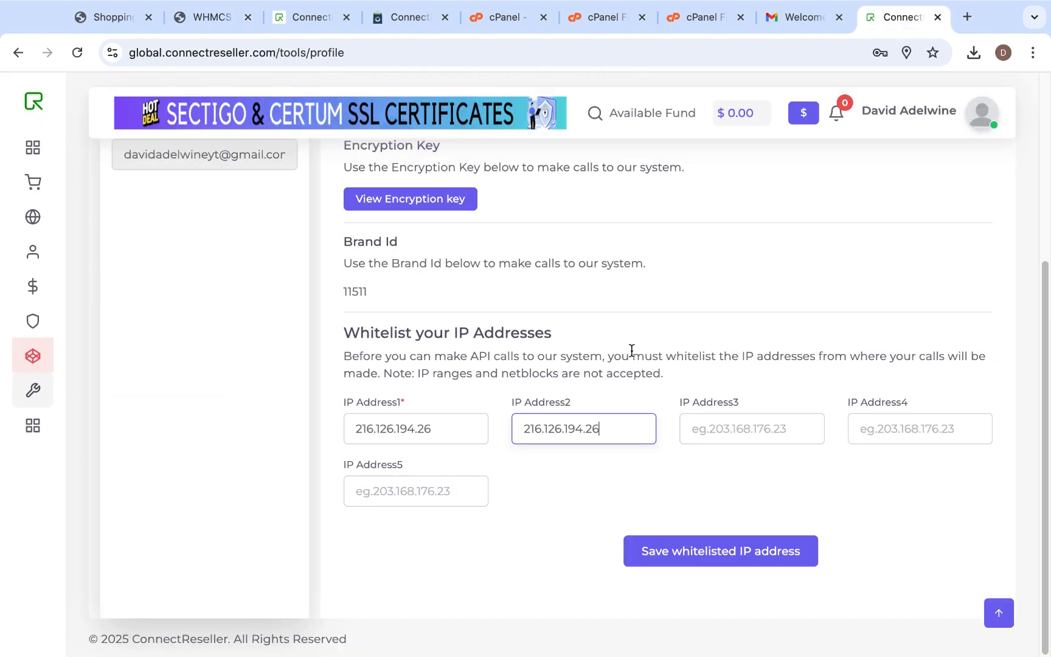
{"action": "left_click", "coordinate": [692, 551]}
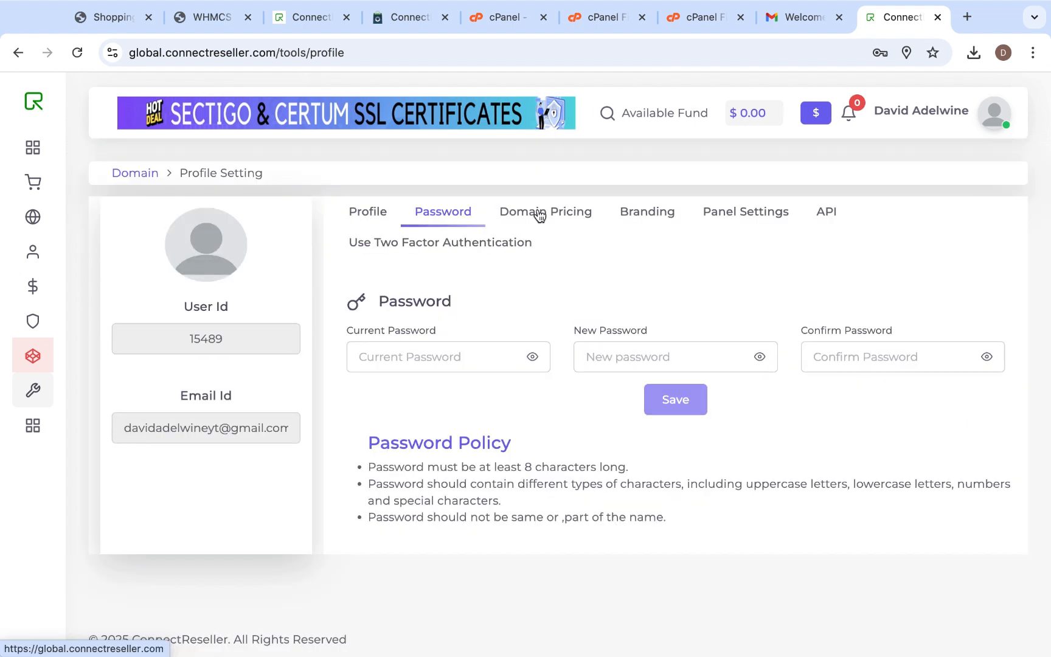
- Reload the ConnectReseller profile page and look up the domain pricing for the .com TLD across all durations
{"action": "left_click", "coordinate": [538, 214]}
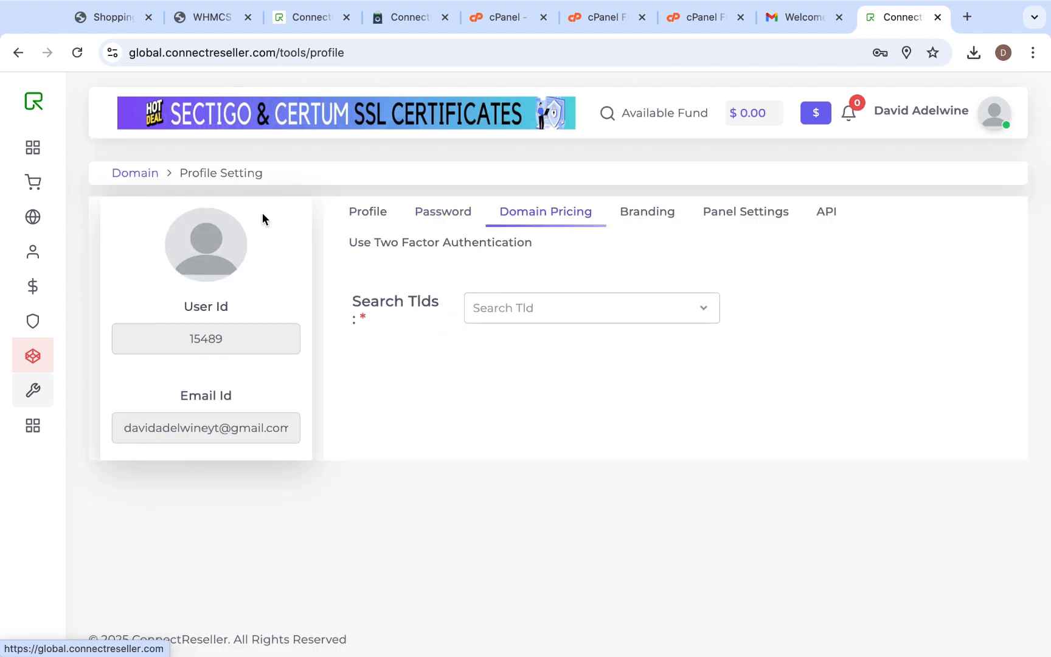
{"action": "left_click", "coordinate": [77, 53]}
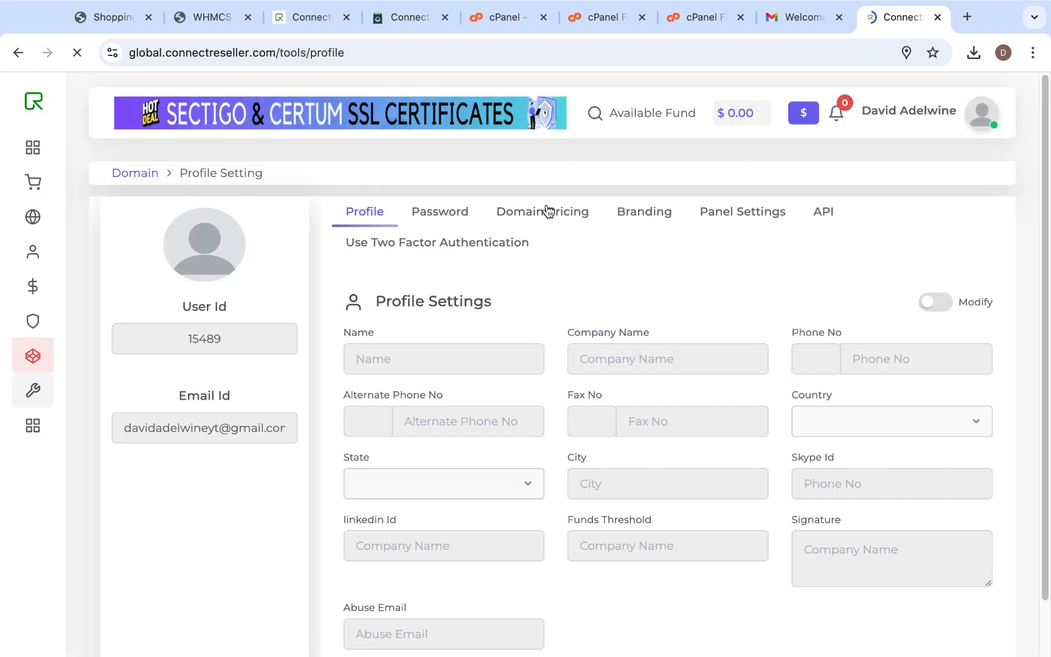
{"action": "left_click", "coordinate": [547, 211]}
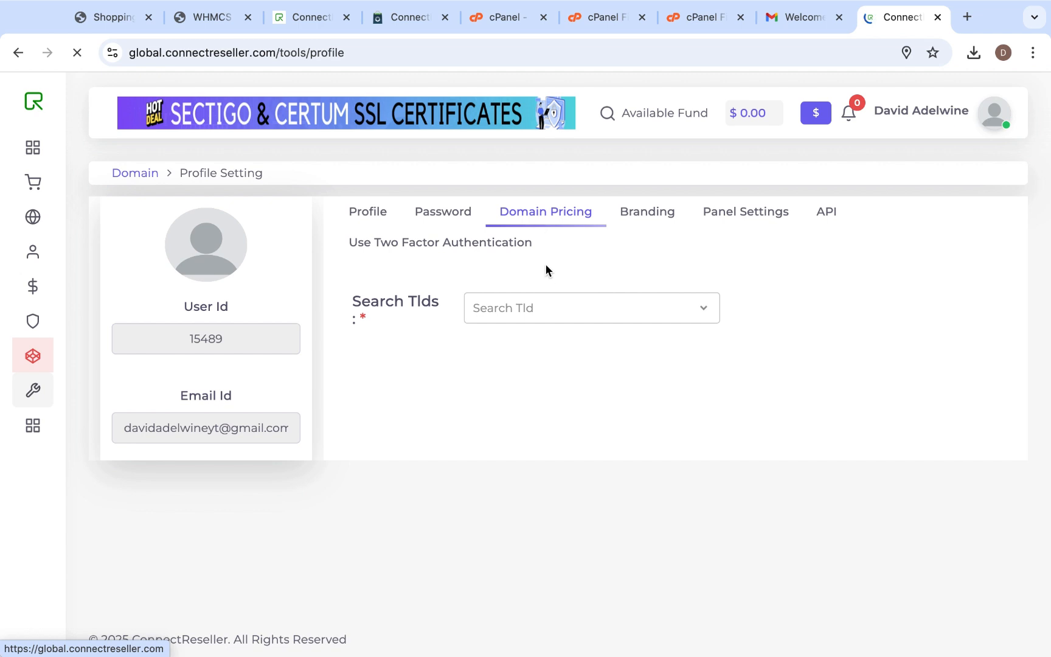
{"action": "left_click", "coordinate": [562, 309]}
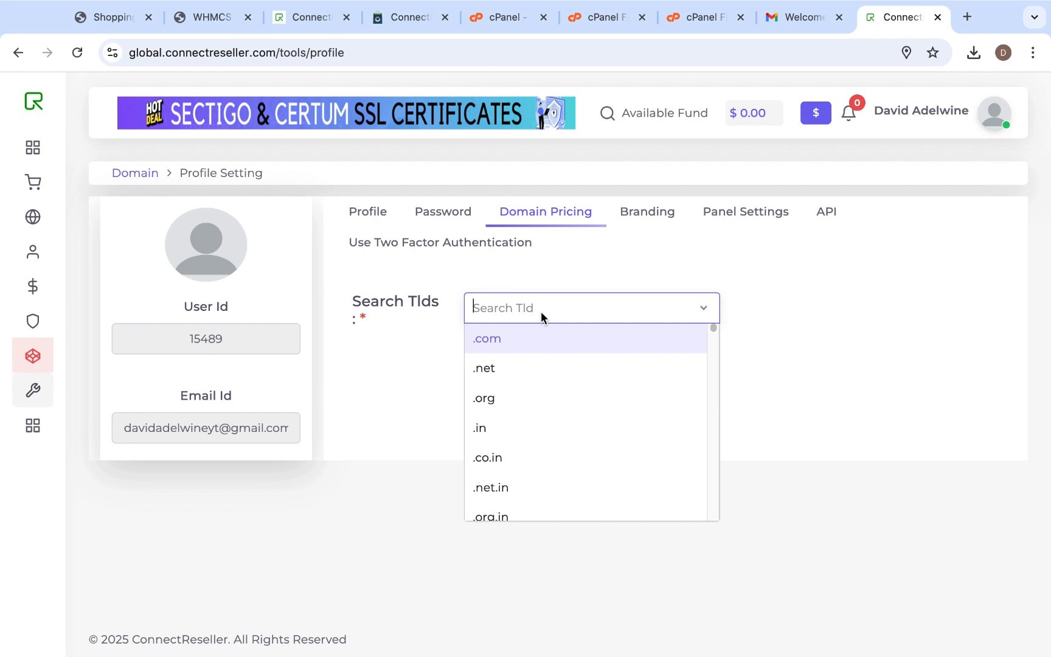
{"action": "left_click", "coordinate": [560, 342]}
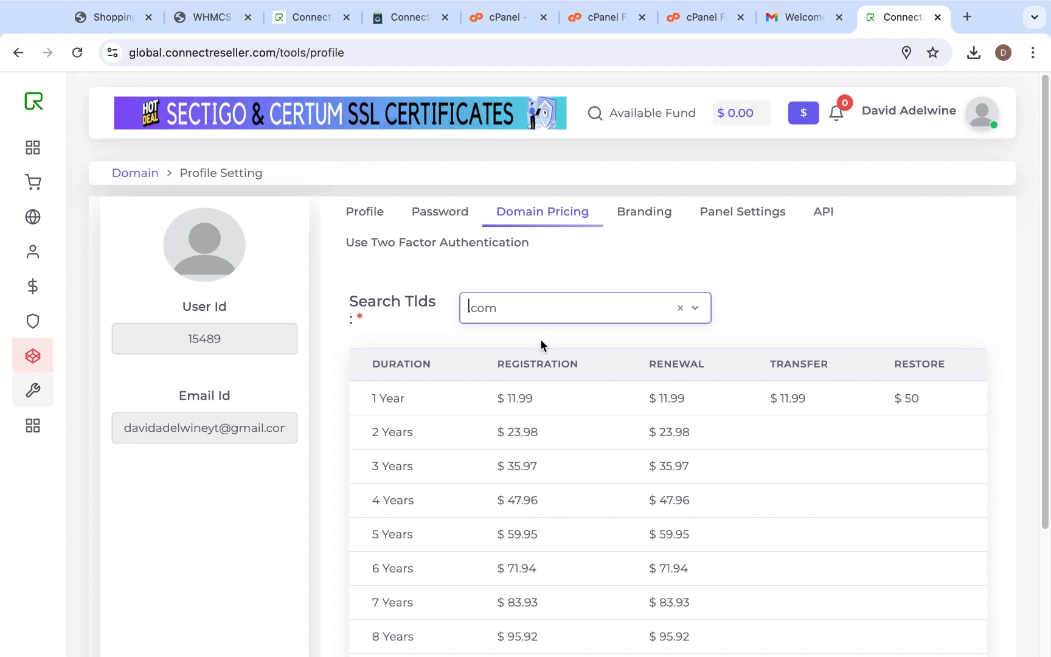
{"action": "scroll", "coordinate": [438, 357], "scroll_direction": "down", "scroll_amount": 2}
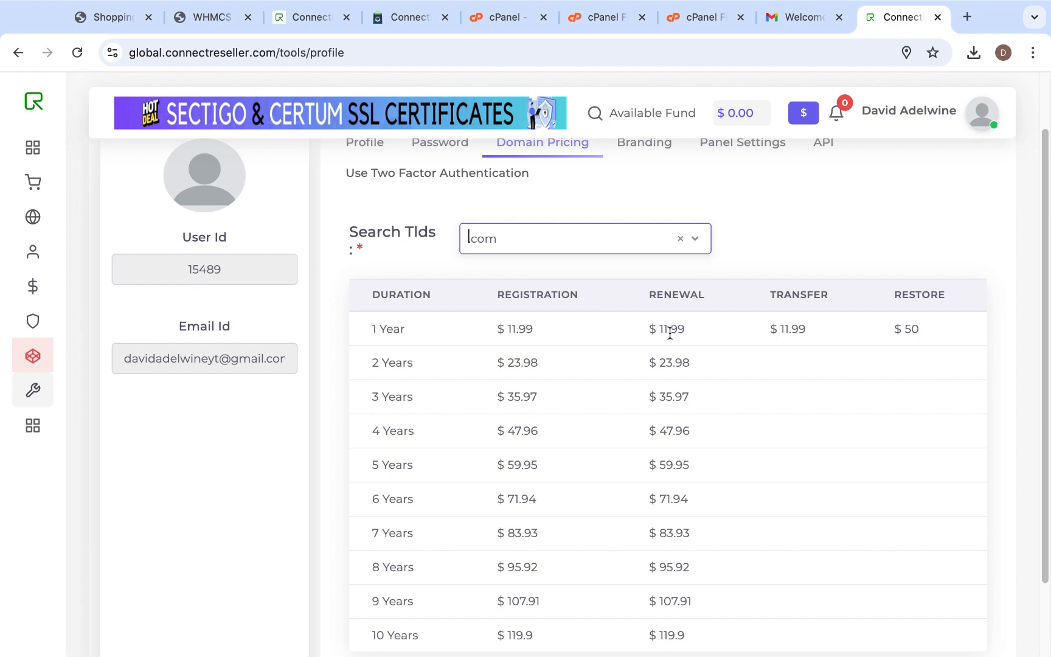
- Switch to WHMCS, search the system settings for "dom" and open Domain Pricing to review the TLD list
{"action": "left_click", "coordinate": [207, 17]}
{"action": "mouse_move", "coordinate": [222, 91]}
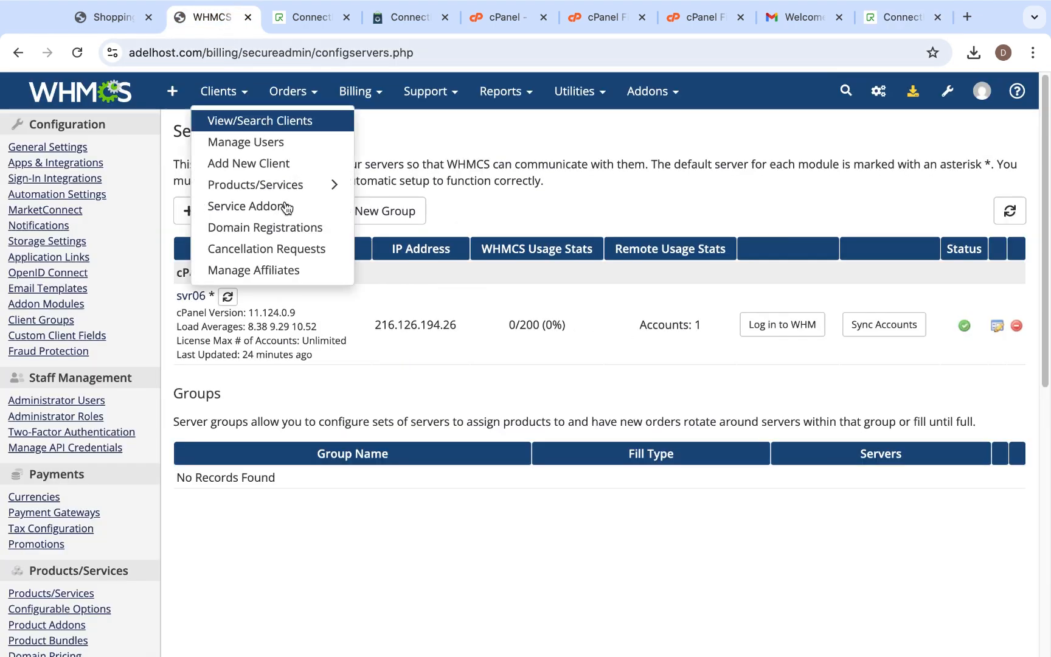
{"action": "left_click", "coordinate": [947, 92]}
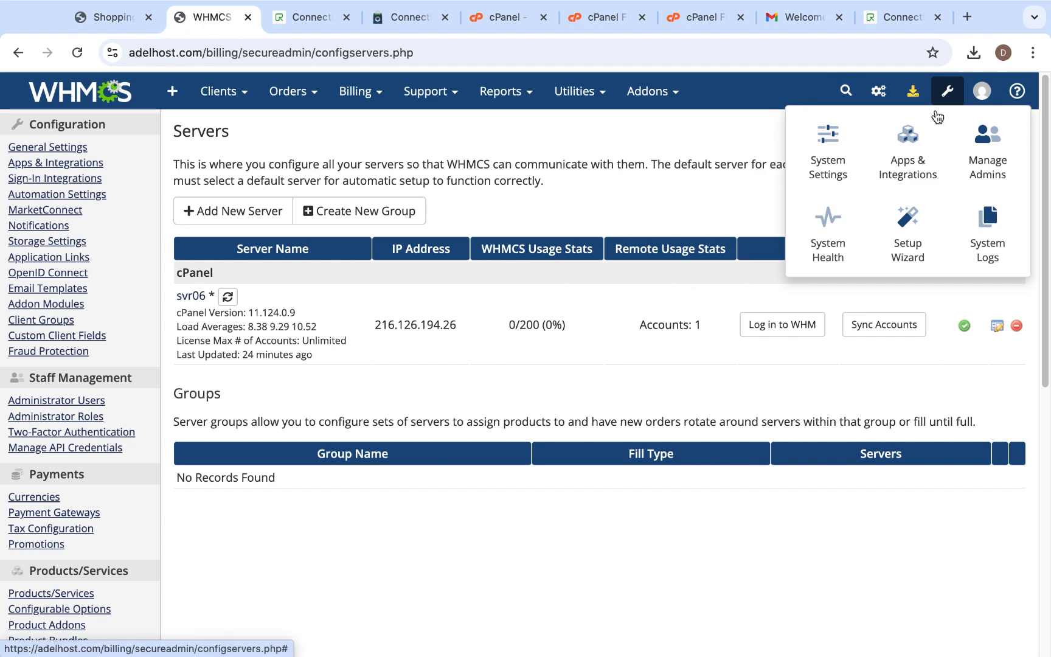
{"action": "left_click", "coordinate": [839, 163]}
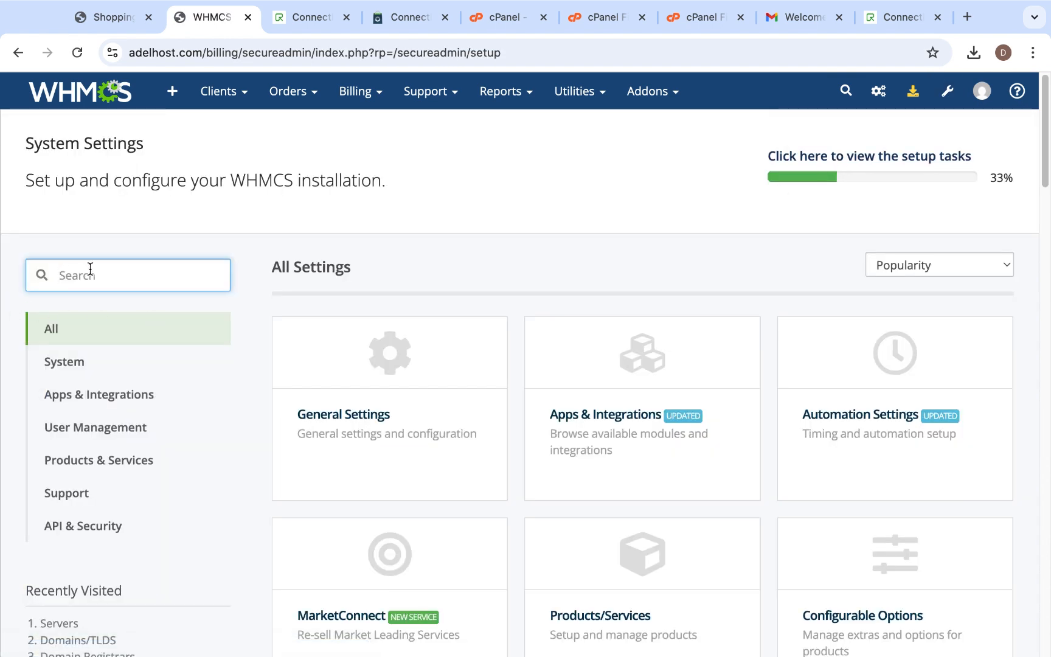
{"action": "type", "text": "dom"}
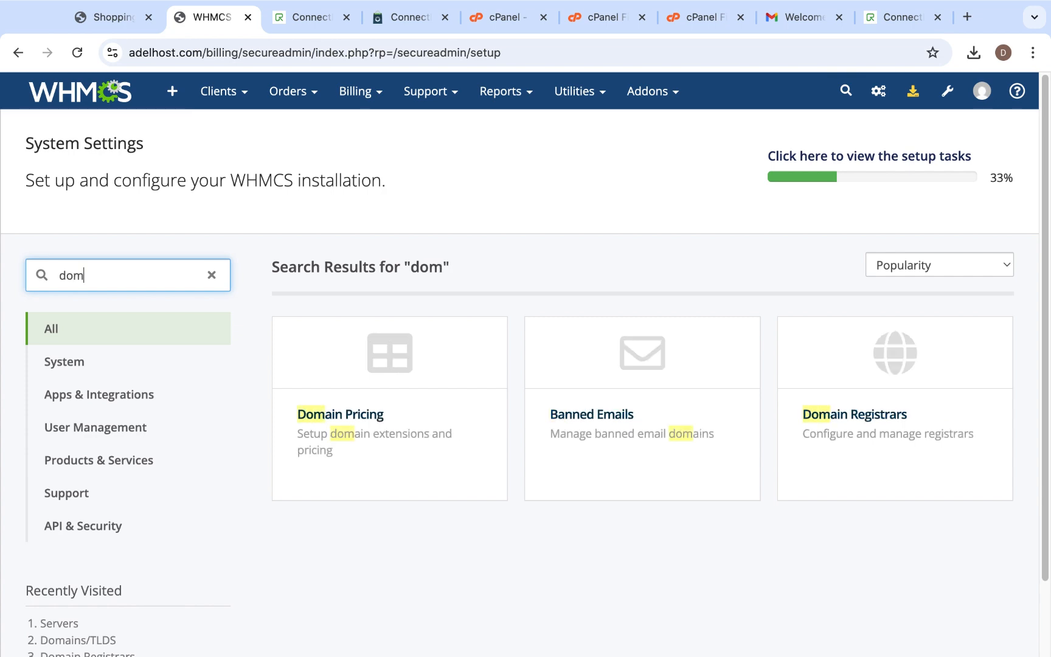
{"action": "left_click", "coordinate": [330, 451]}
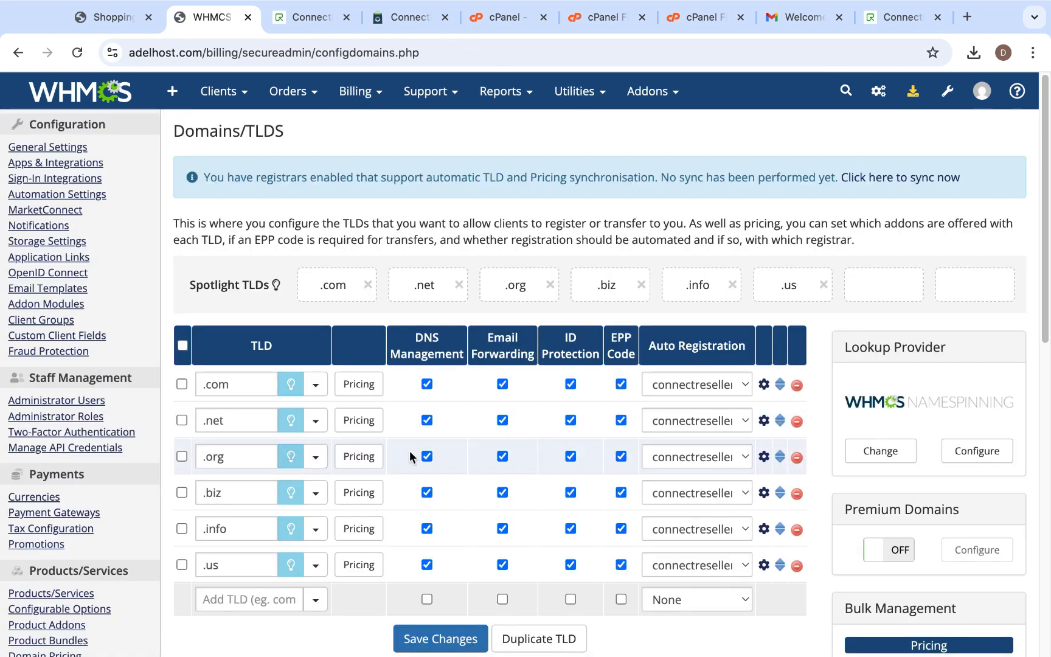
{"action": "scroll", "coordinate": [410, 450], "scroll_direction": "down", "scroll_amount": 5}
{"action": "scroll", "coordinate": [300, 380], "scroll_direction": "up", "scroll_amount": 2}
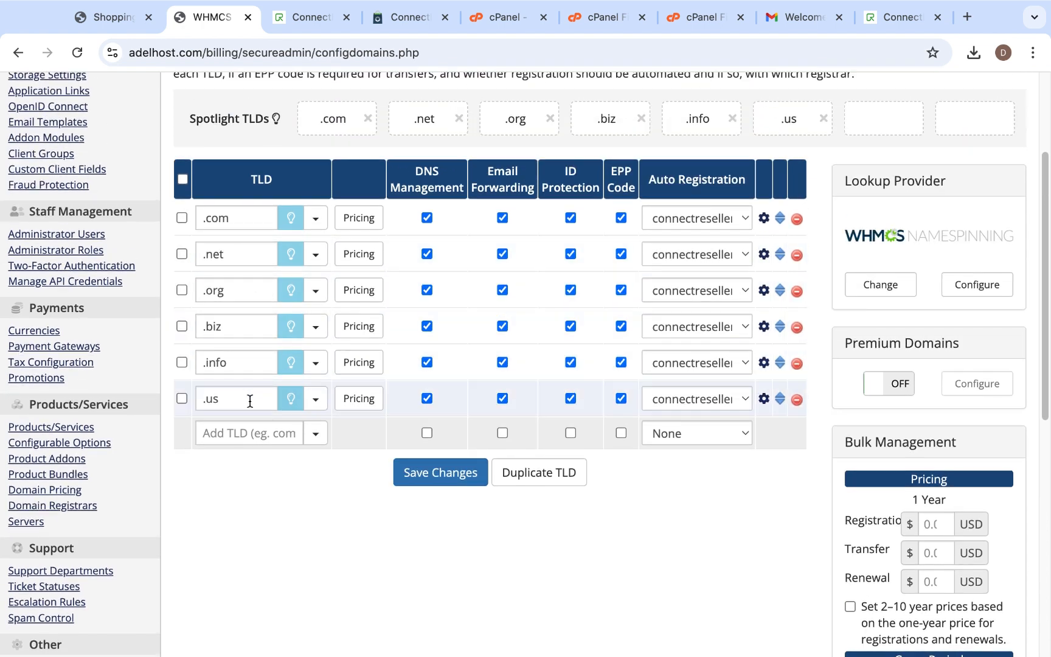
- Examine ConnectReseller's .com registration, renewal and transfer prices and return to the WHMCS TLD list
{"action": "left_click", "coordinate": [899, 17]}
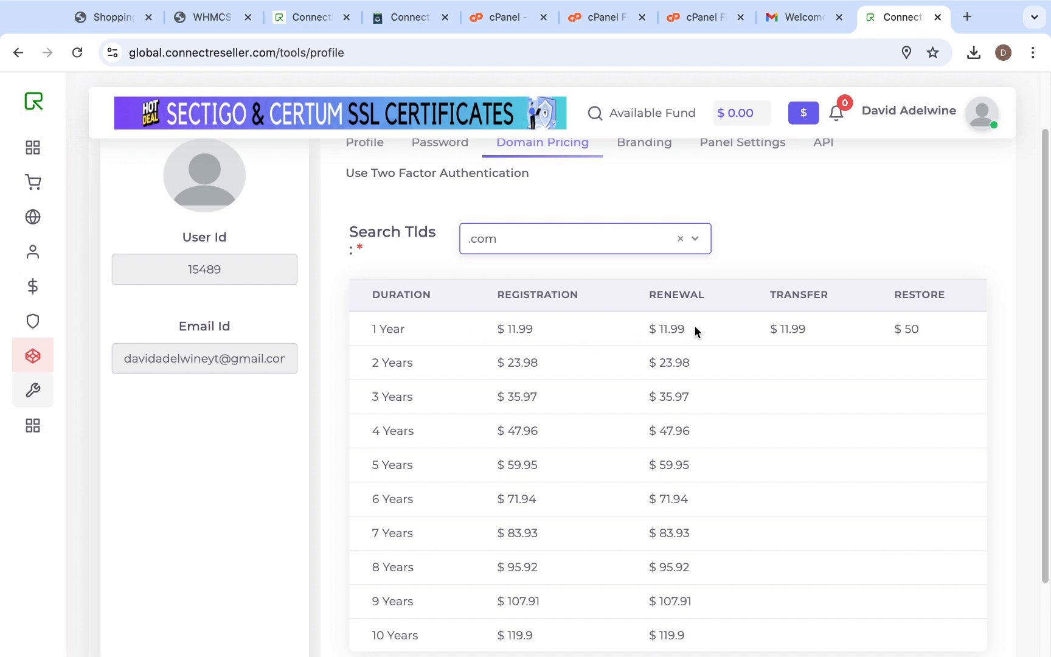
{"action": "scroll", "coordinate": [507, 368], "scroll_direction": "up", "scroll_amount": 2}
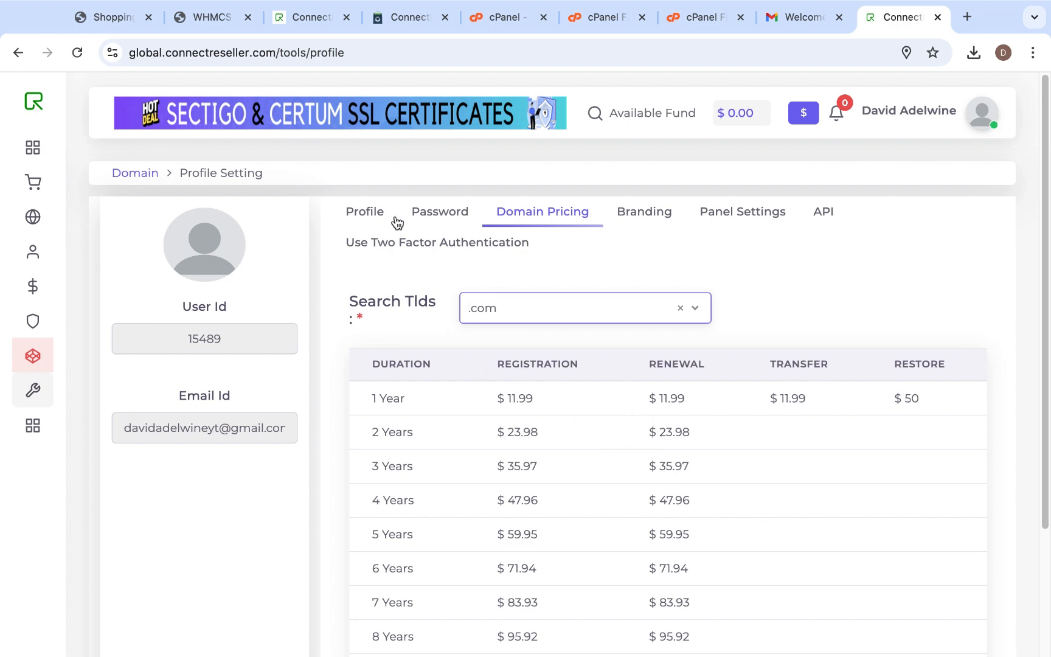
{"action": "left_click", "coordinate": [207, 28]}
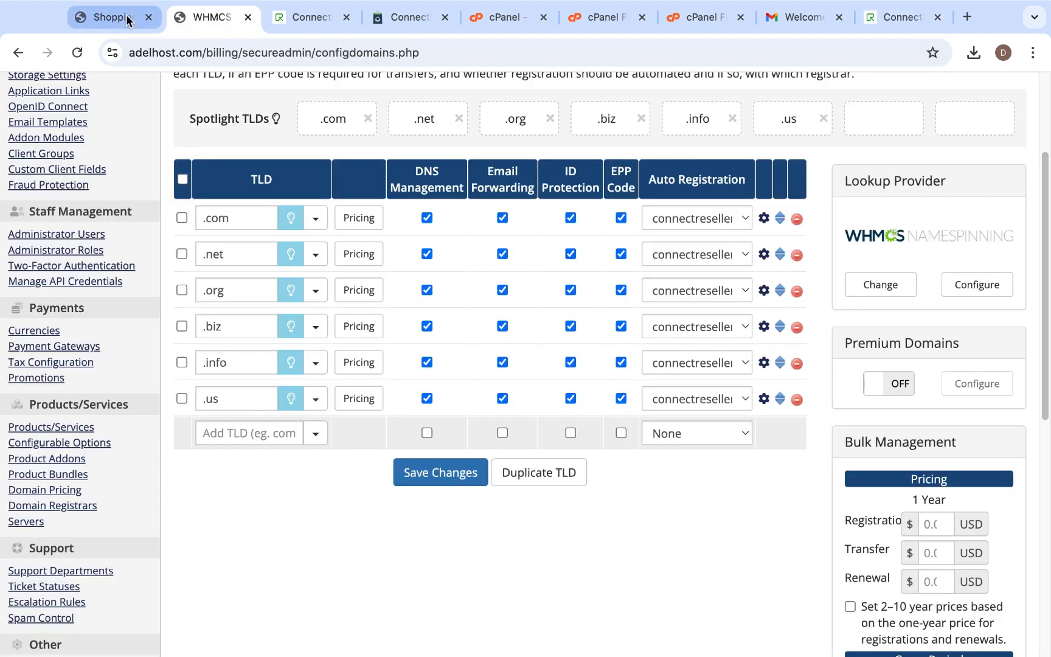
- View the domain registration order in the Adelhost store cart and open the ConnectReseller dashboard to check available funds
{"action": "left_click", "coordinate": [119, 17]}
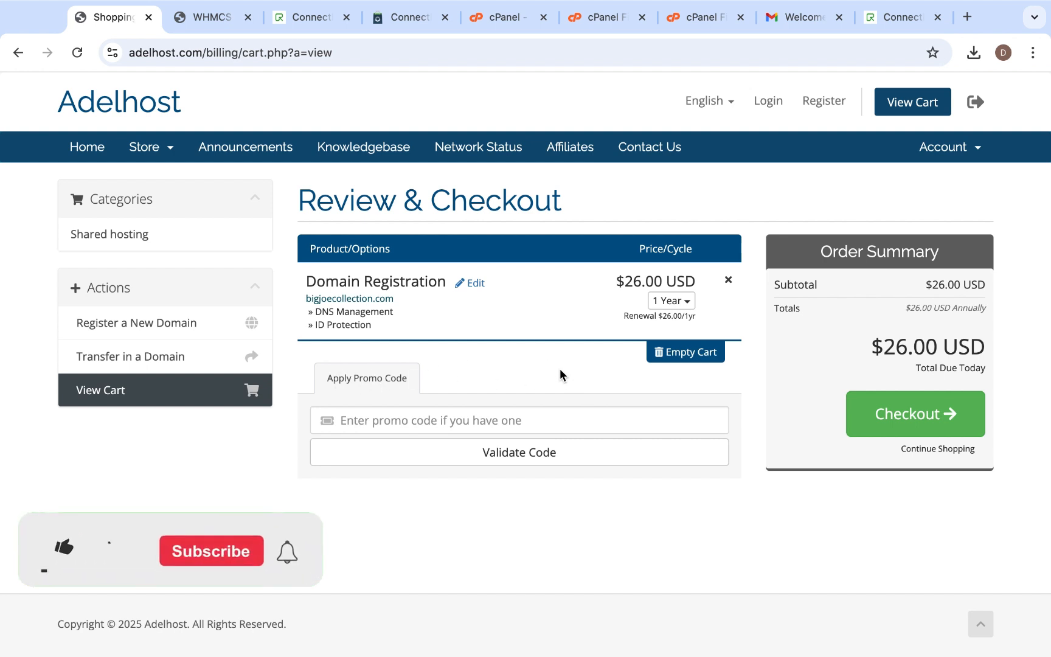
{"action": "left_click", "coordinate": [900, 17]}
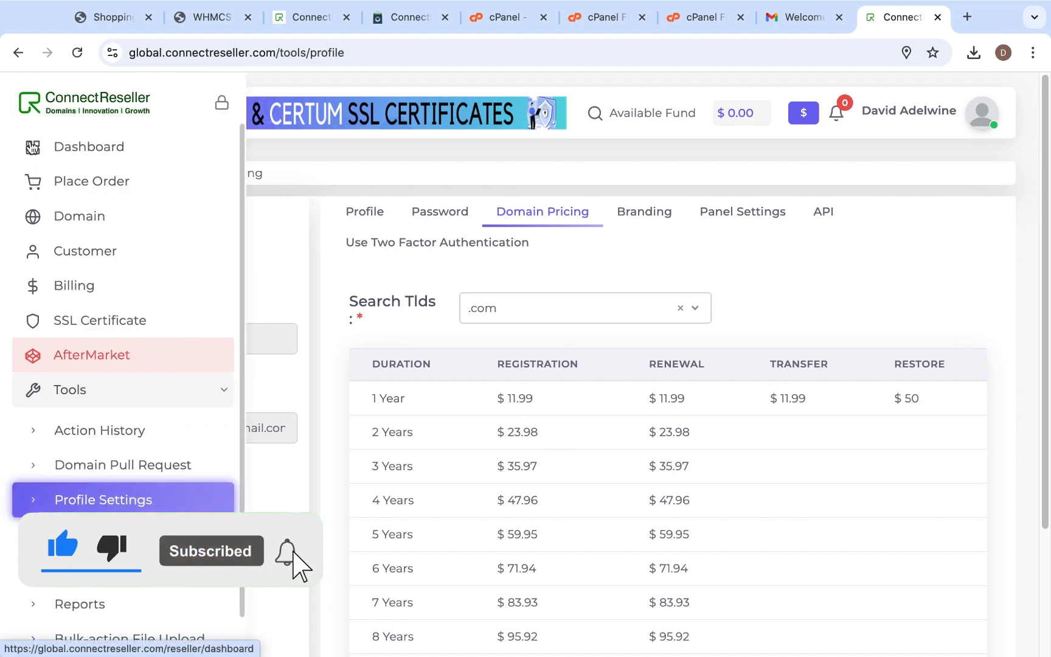
{"action": "left_click", "coordinate": [76, 153]}
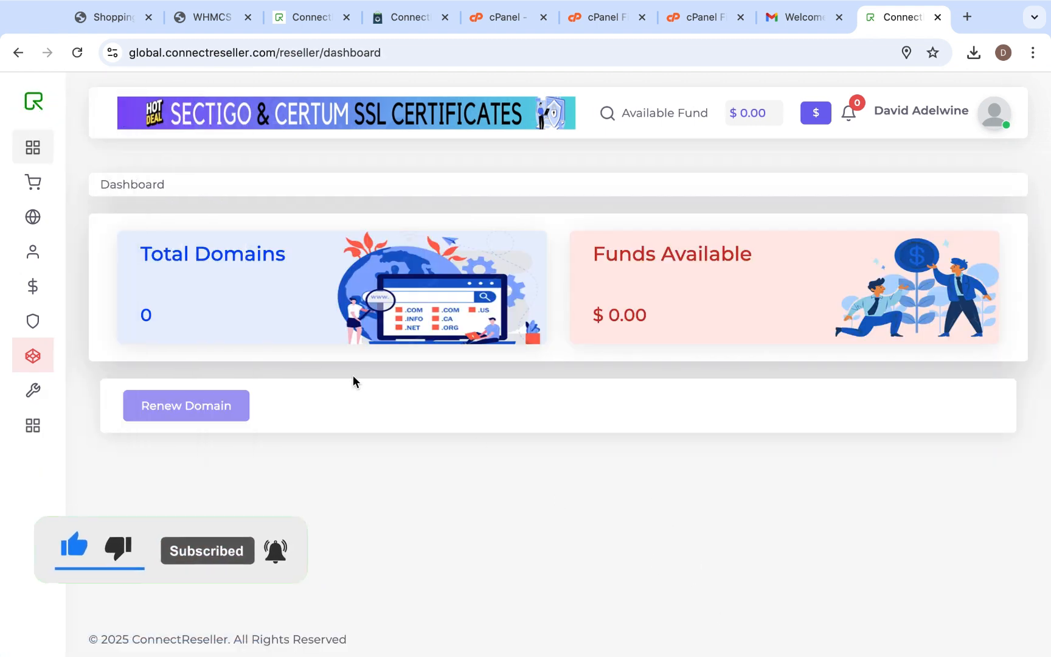